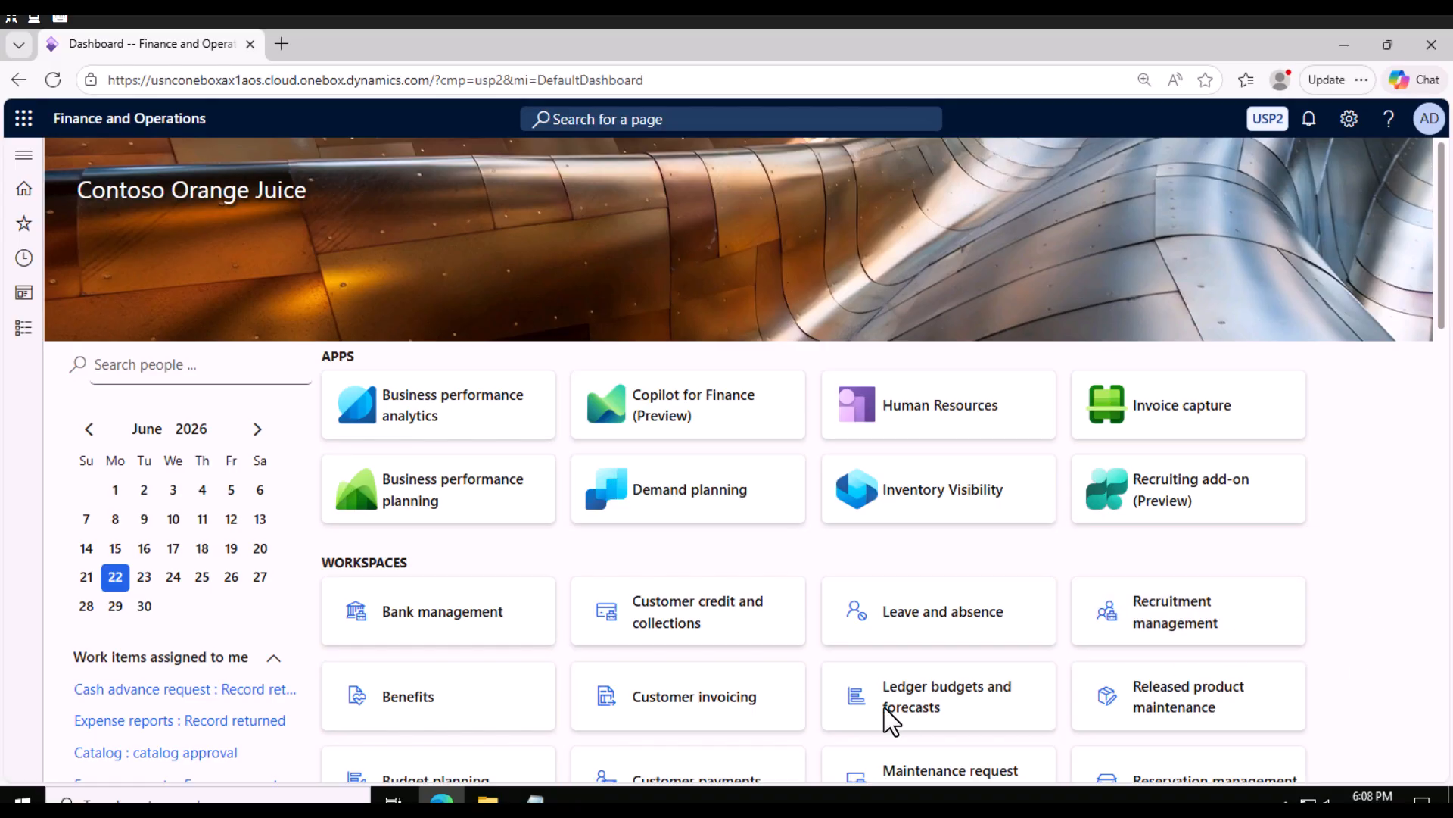
Open the Work classes setup page under Warehouse management.
click(536, 798)
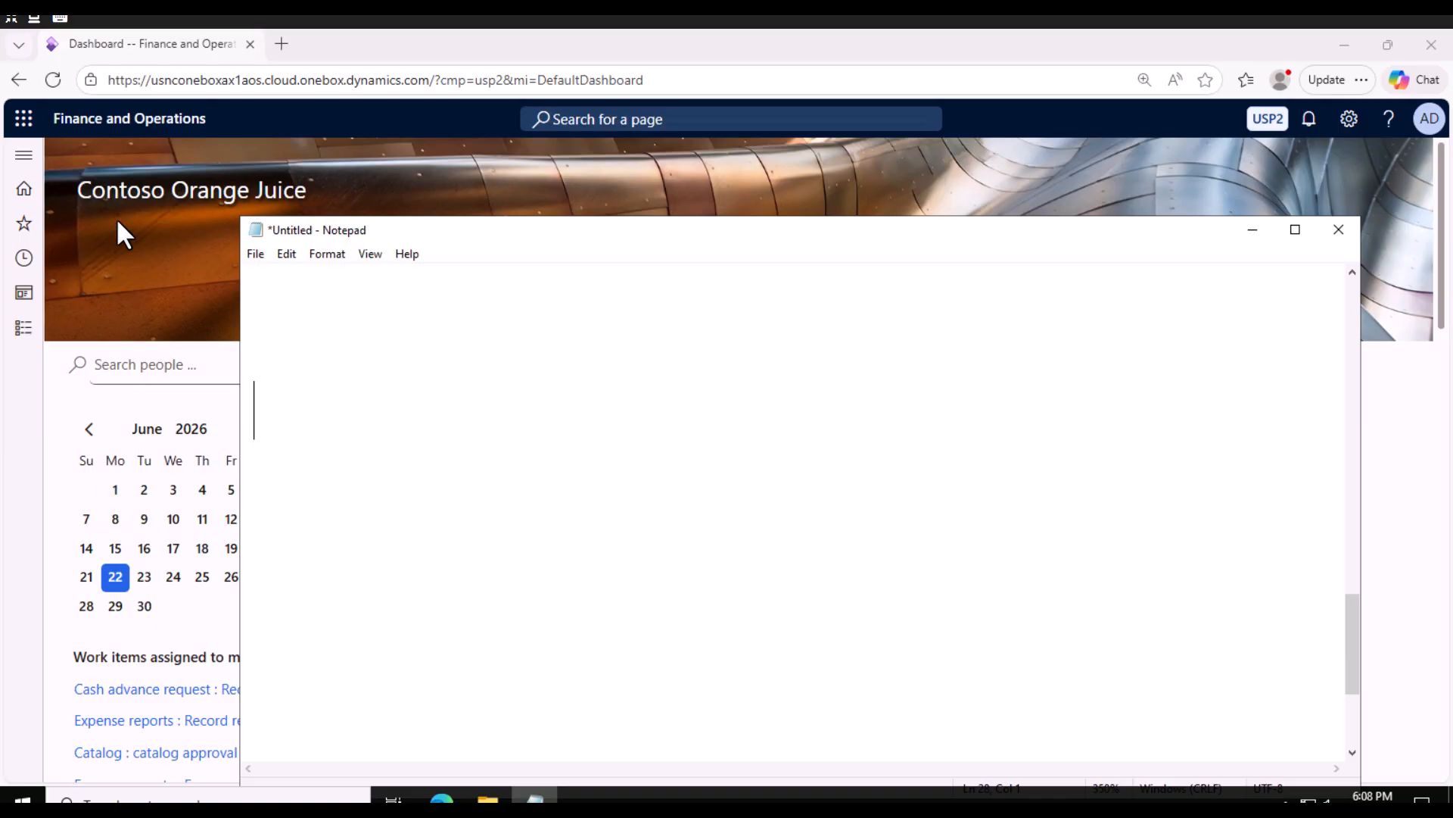
click(23, 328)
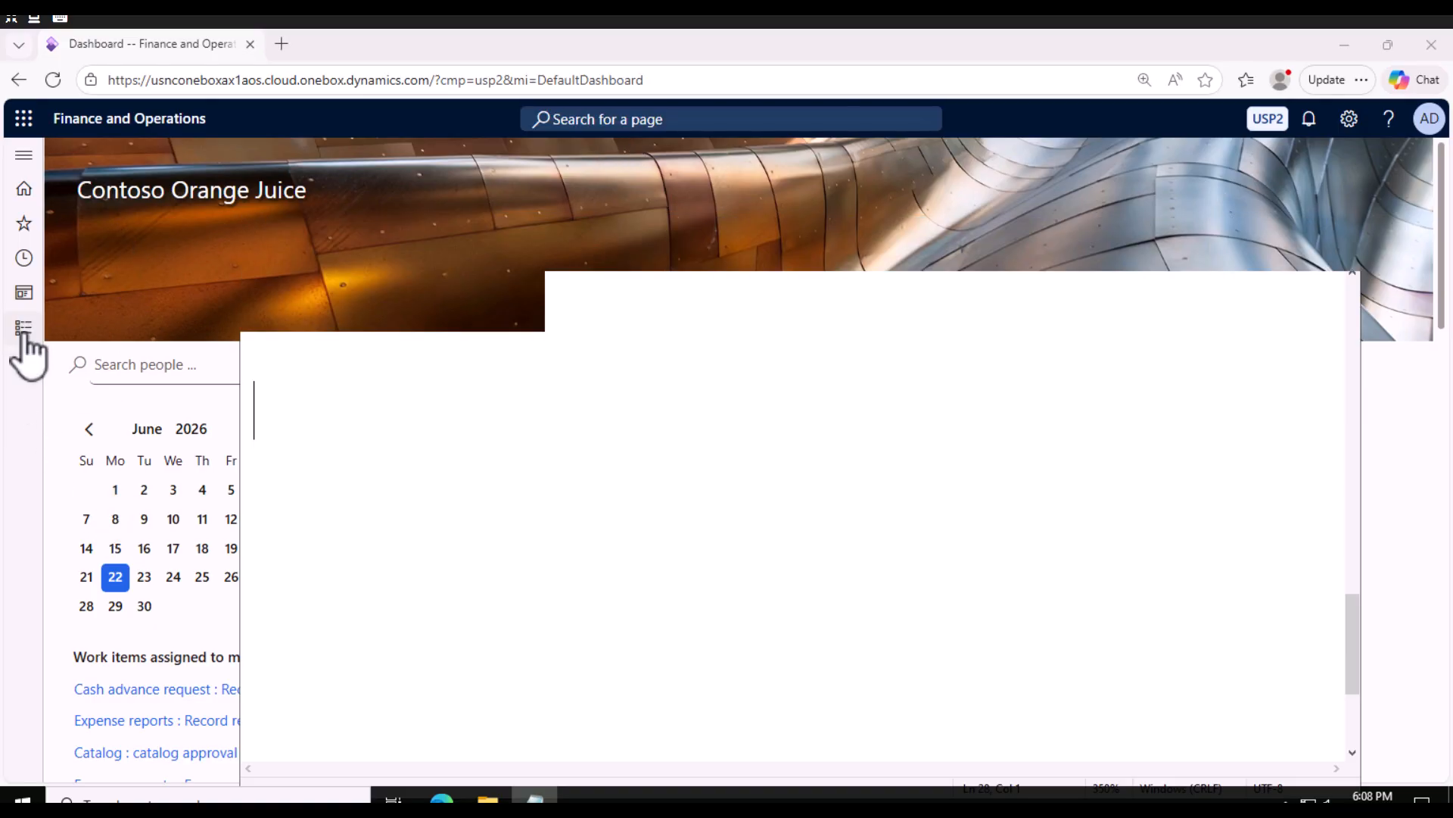
scroll(91, 484, down, 10)
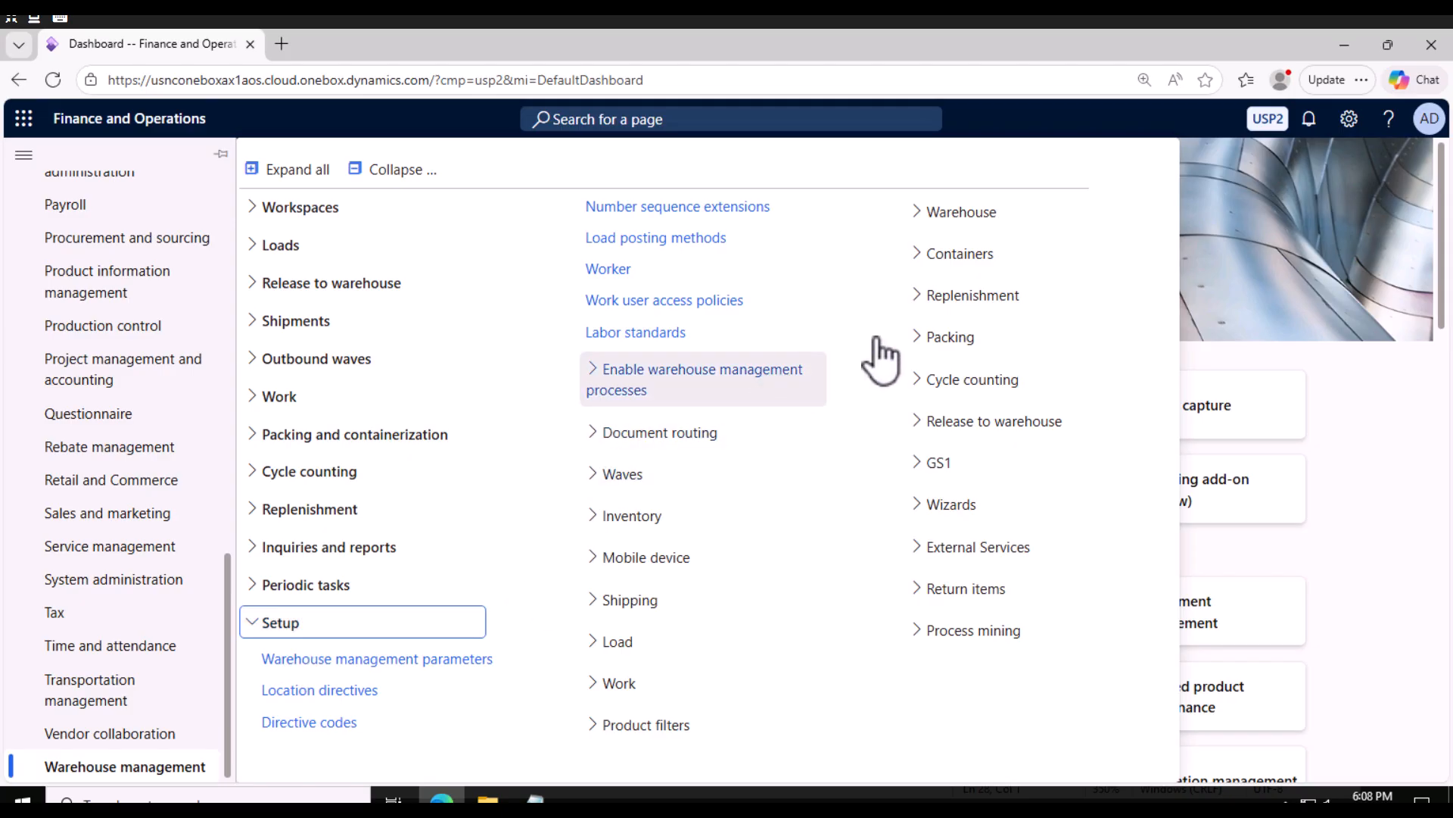
click(595, 686)
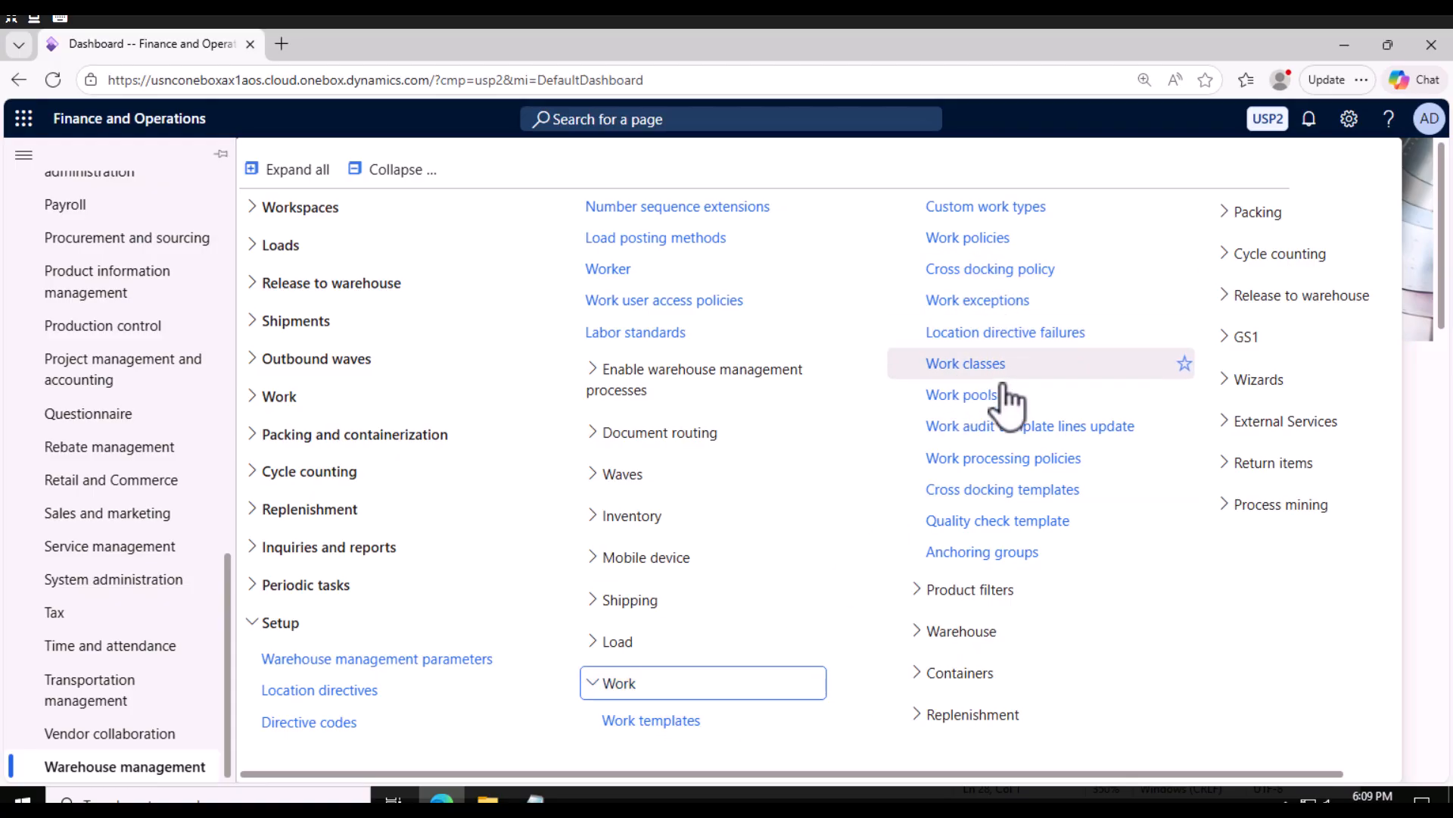
click(989, 367)
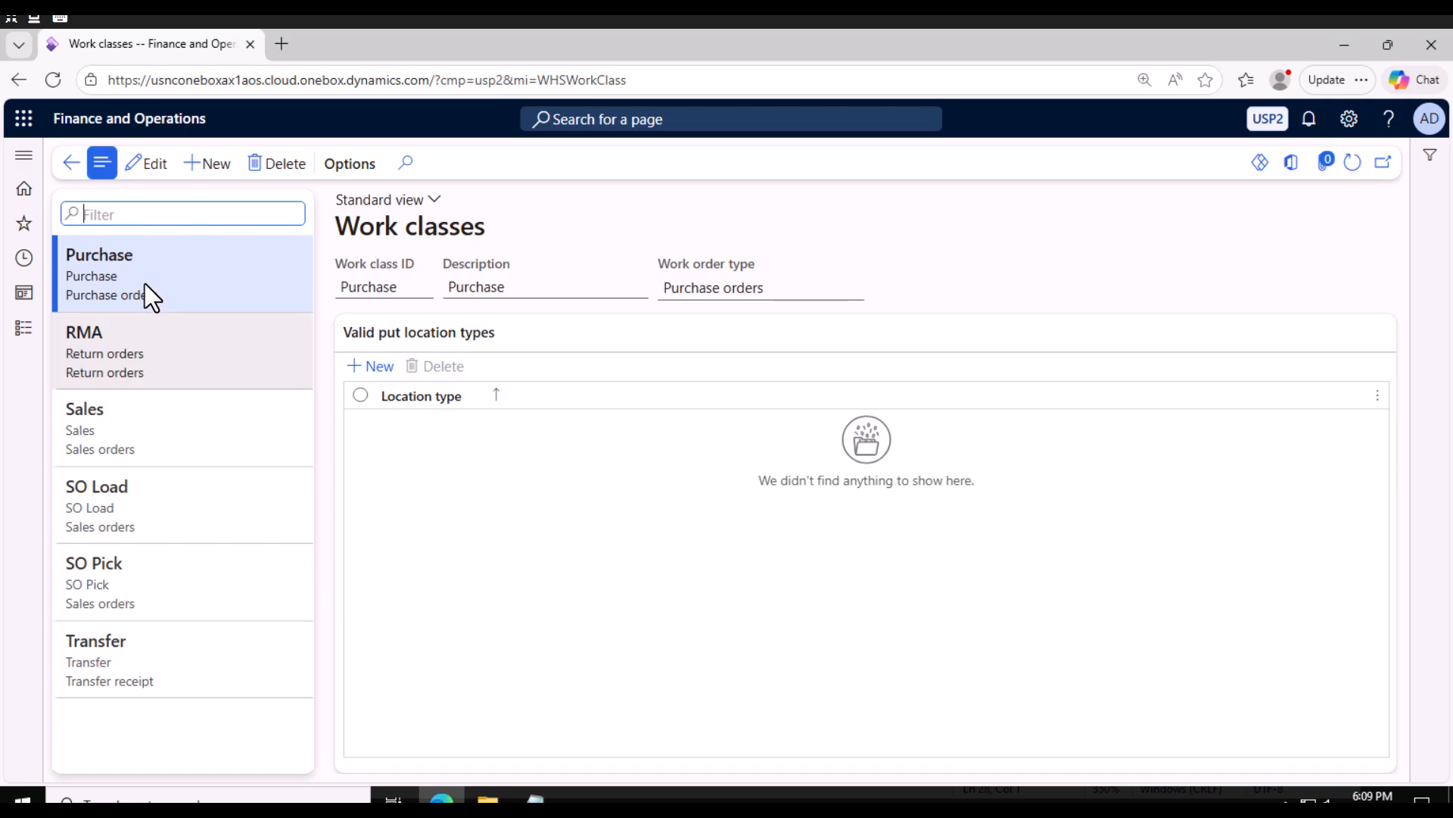
Review the existing work classes and their valid put location types.
click(185, 363)
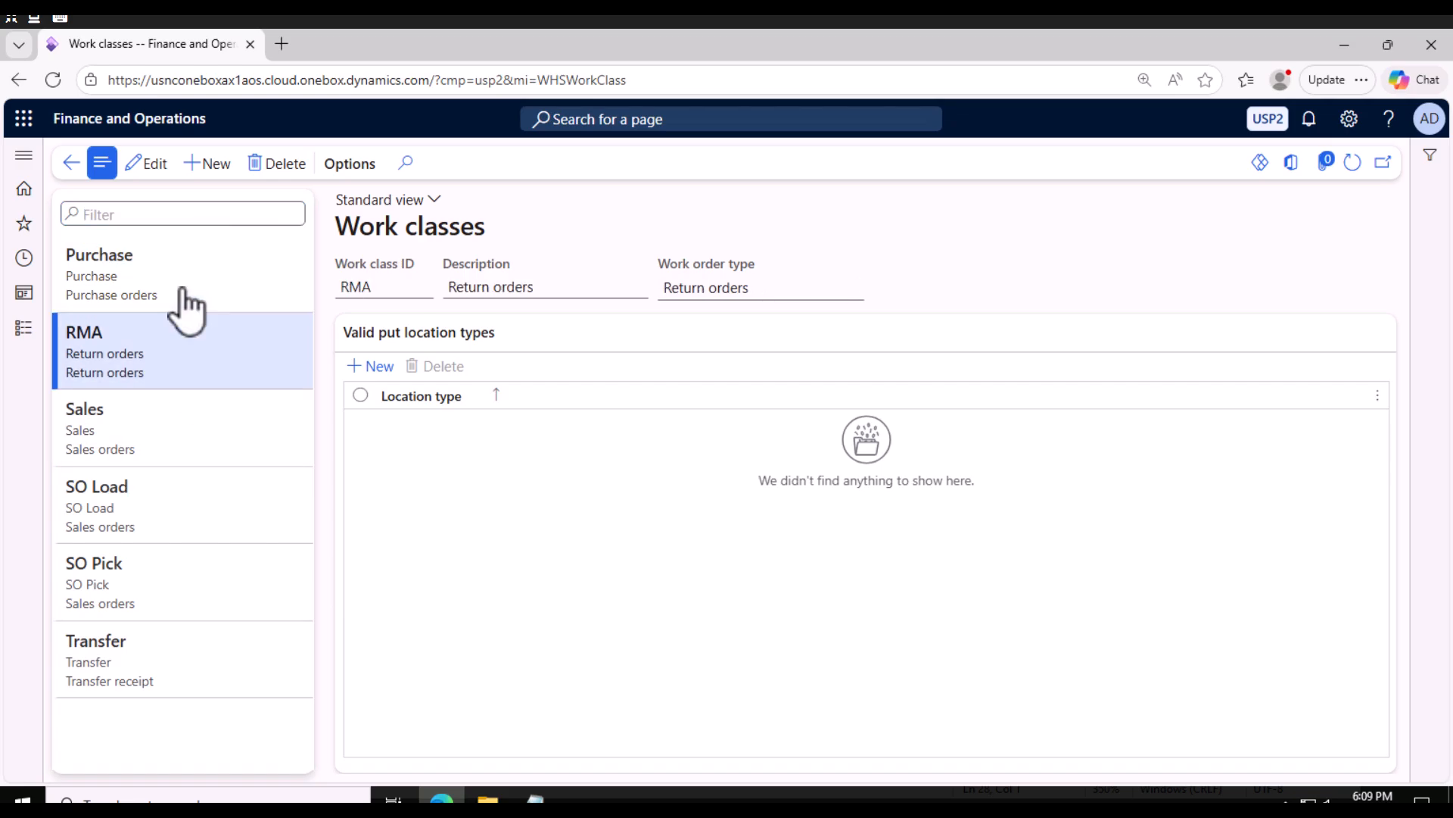
click(156, 428)
click(155, 505)
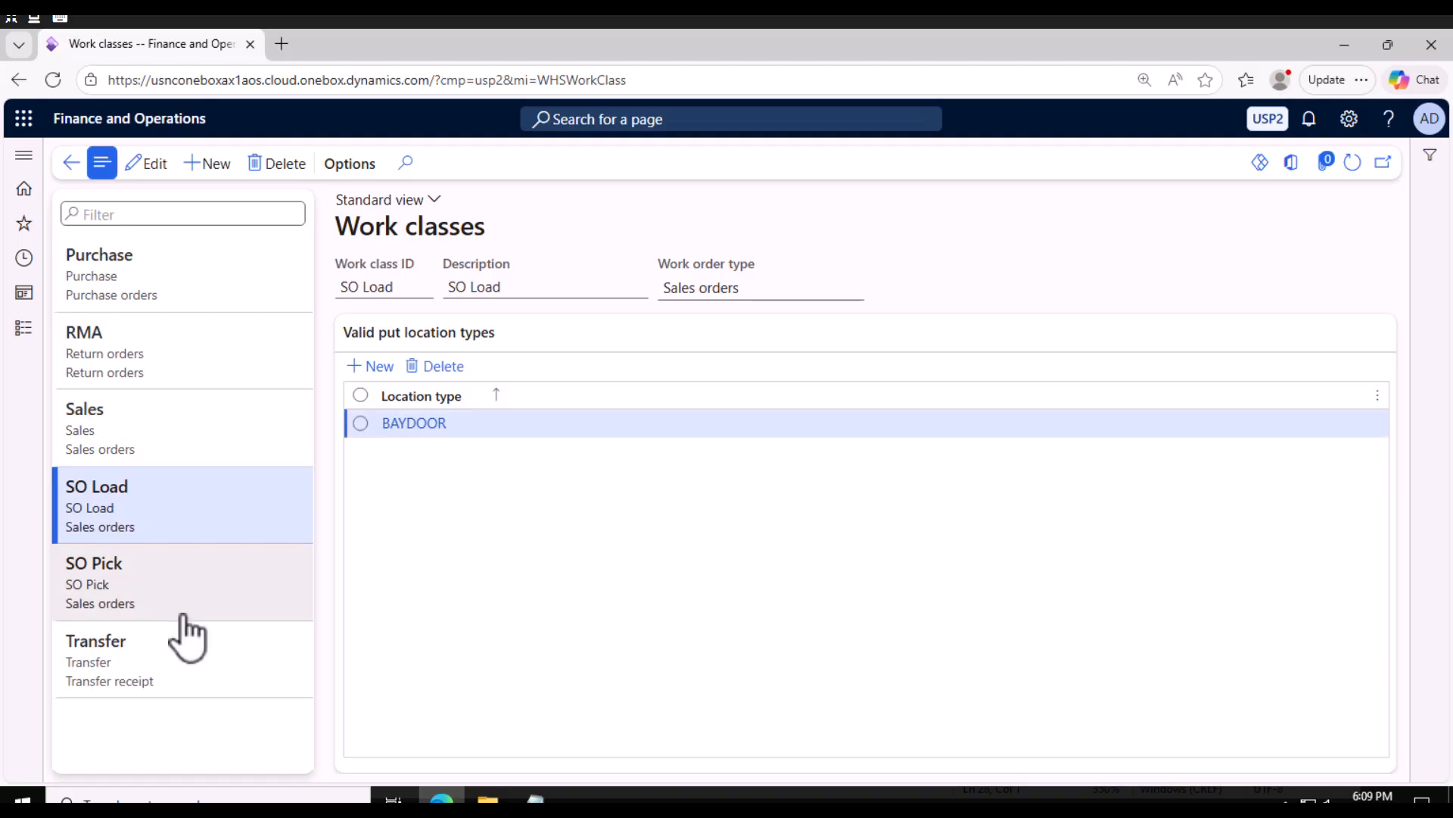
click(185, 614)
click(156, 678)
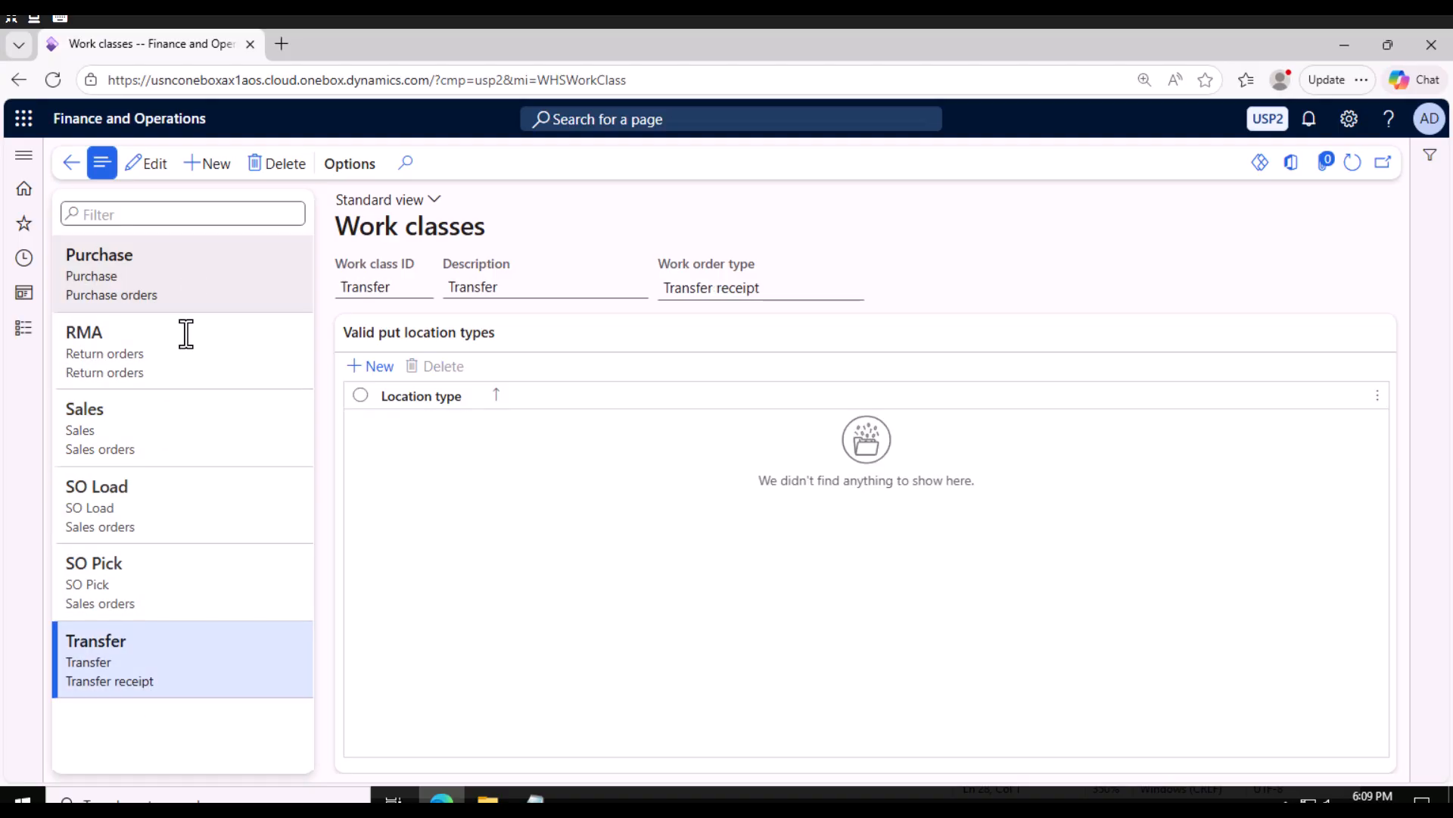
Create a new work class with ID P-Orders and description Purchas Order.
click(216, 164)
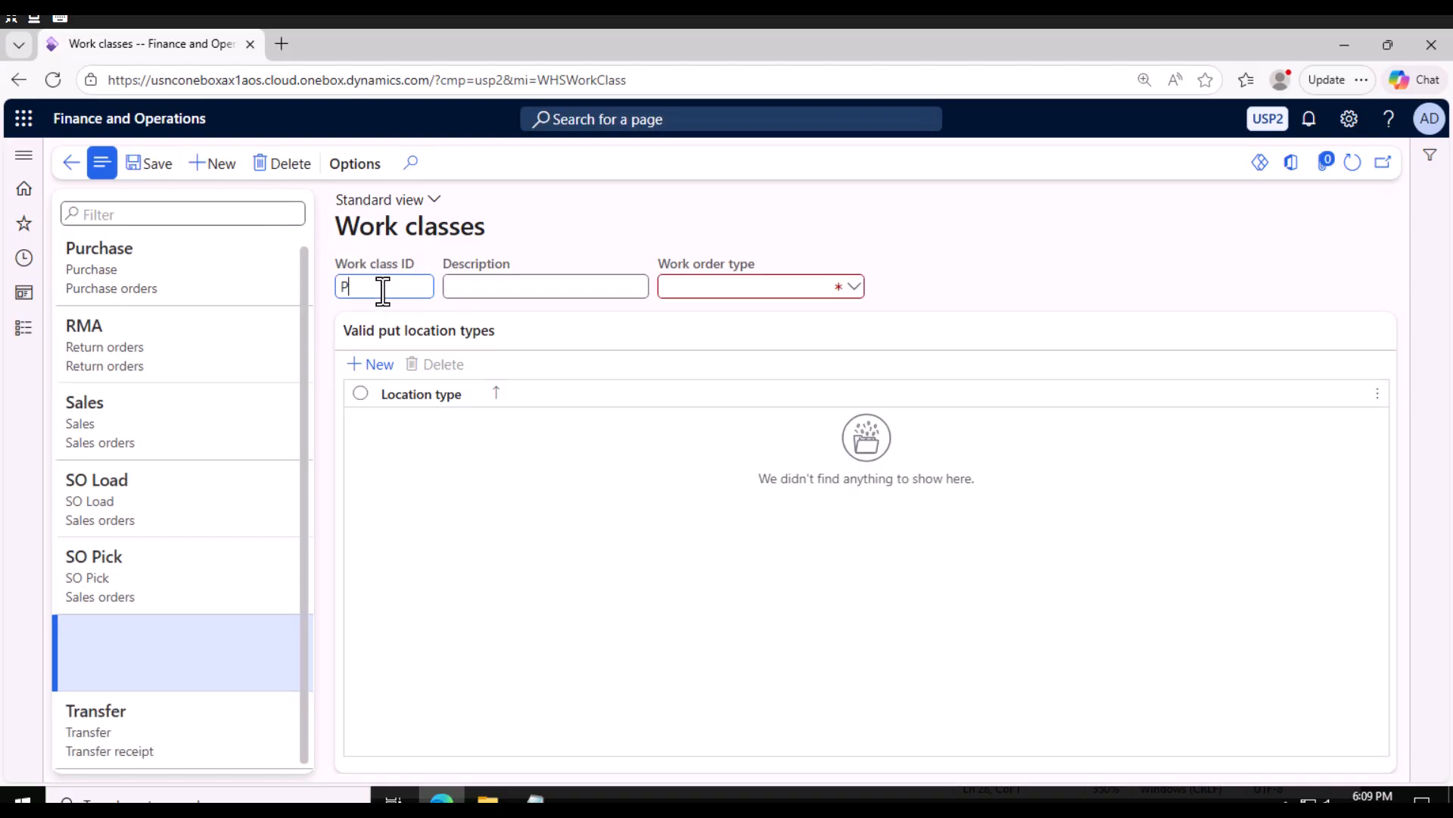
text(P-Orders)
key(Tab)
text(Purhcase)
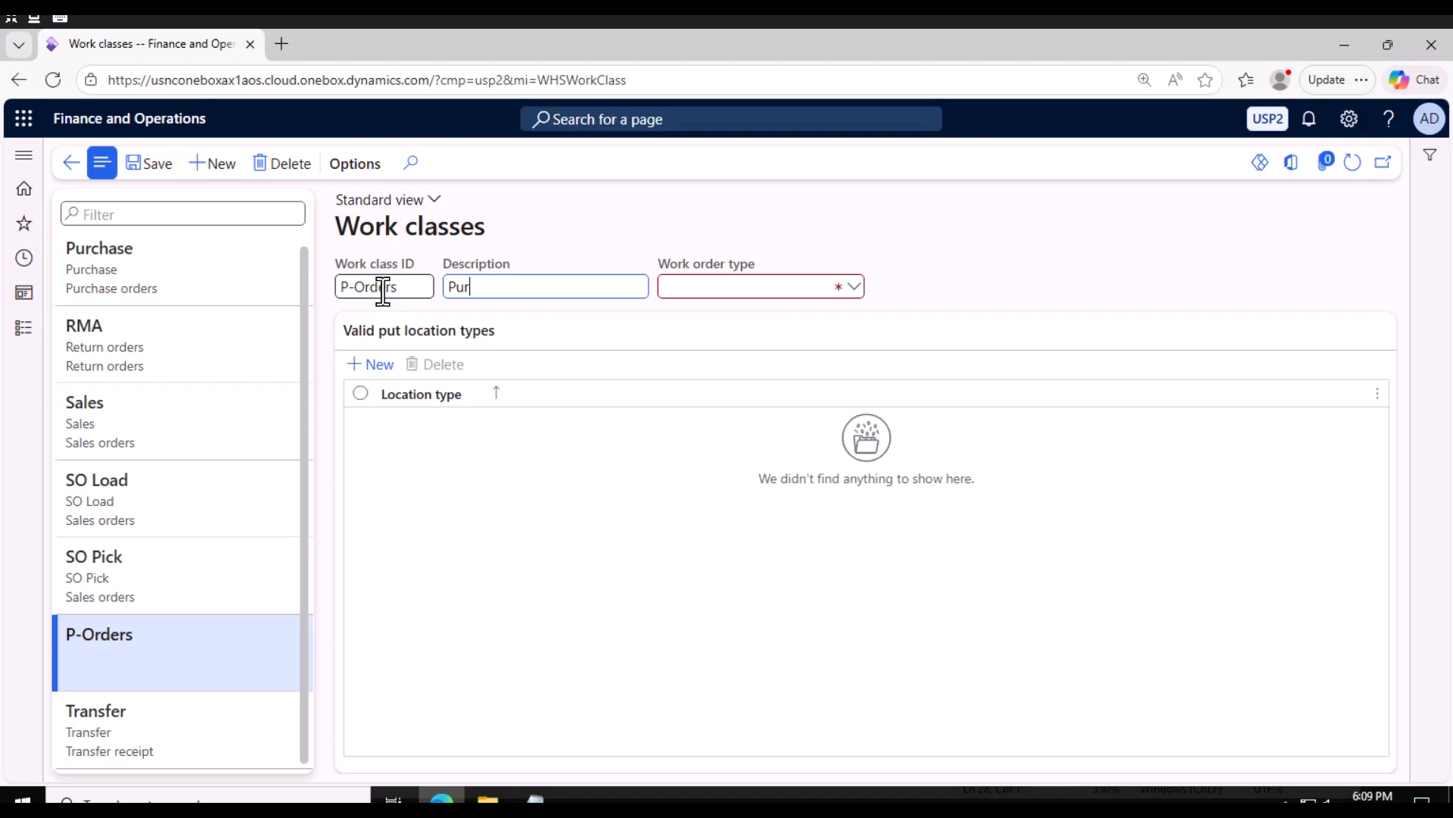
key(BackSpace)
key(BackSpace)
text(chas Order)
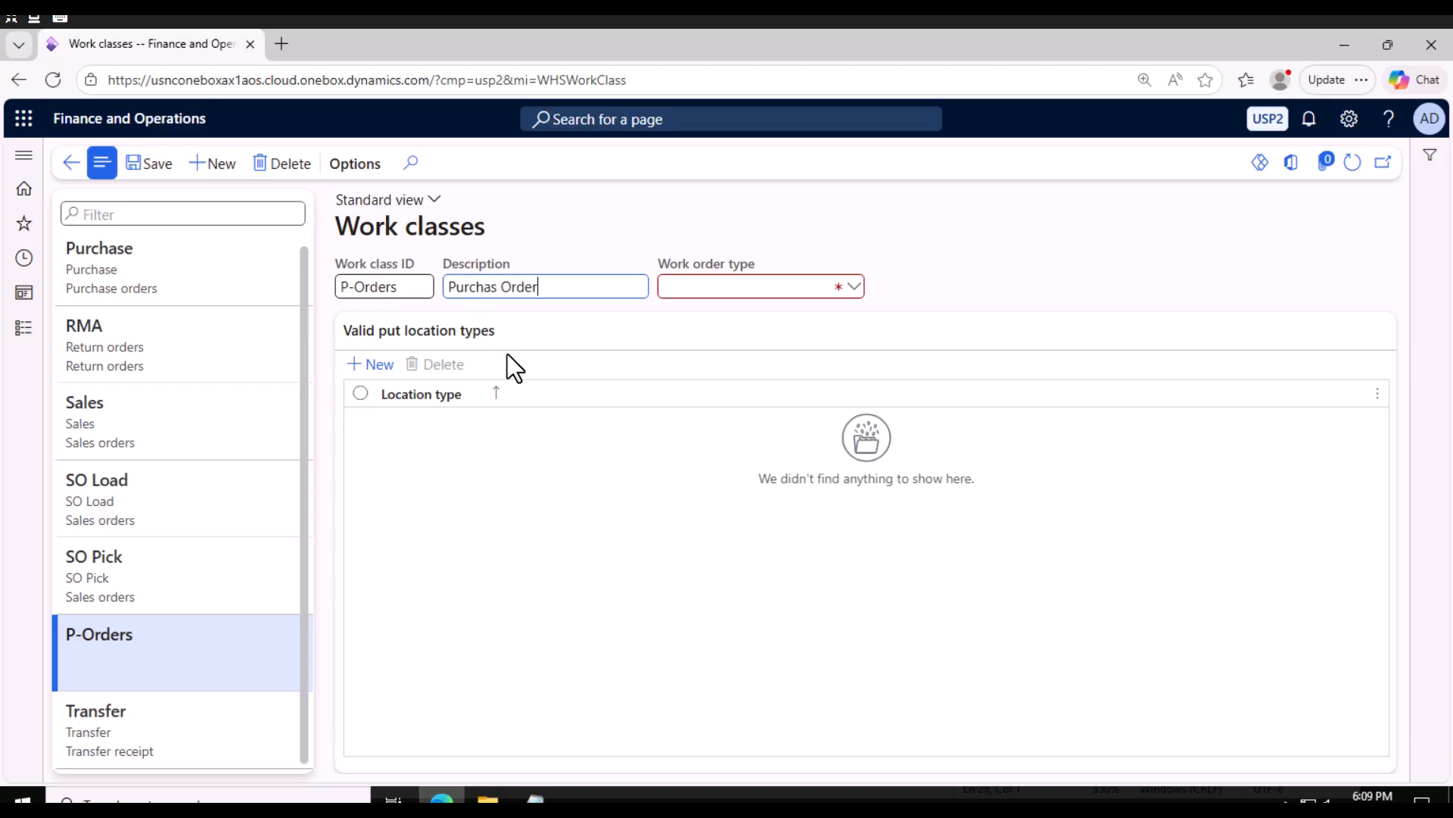
Set the work class's work order type to Purchase orders and save it.
click(856, 291)
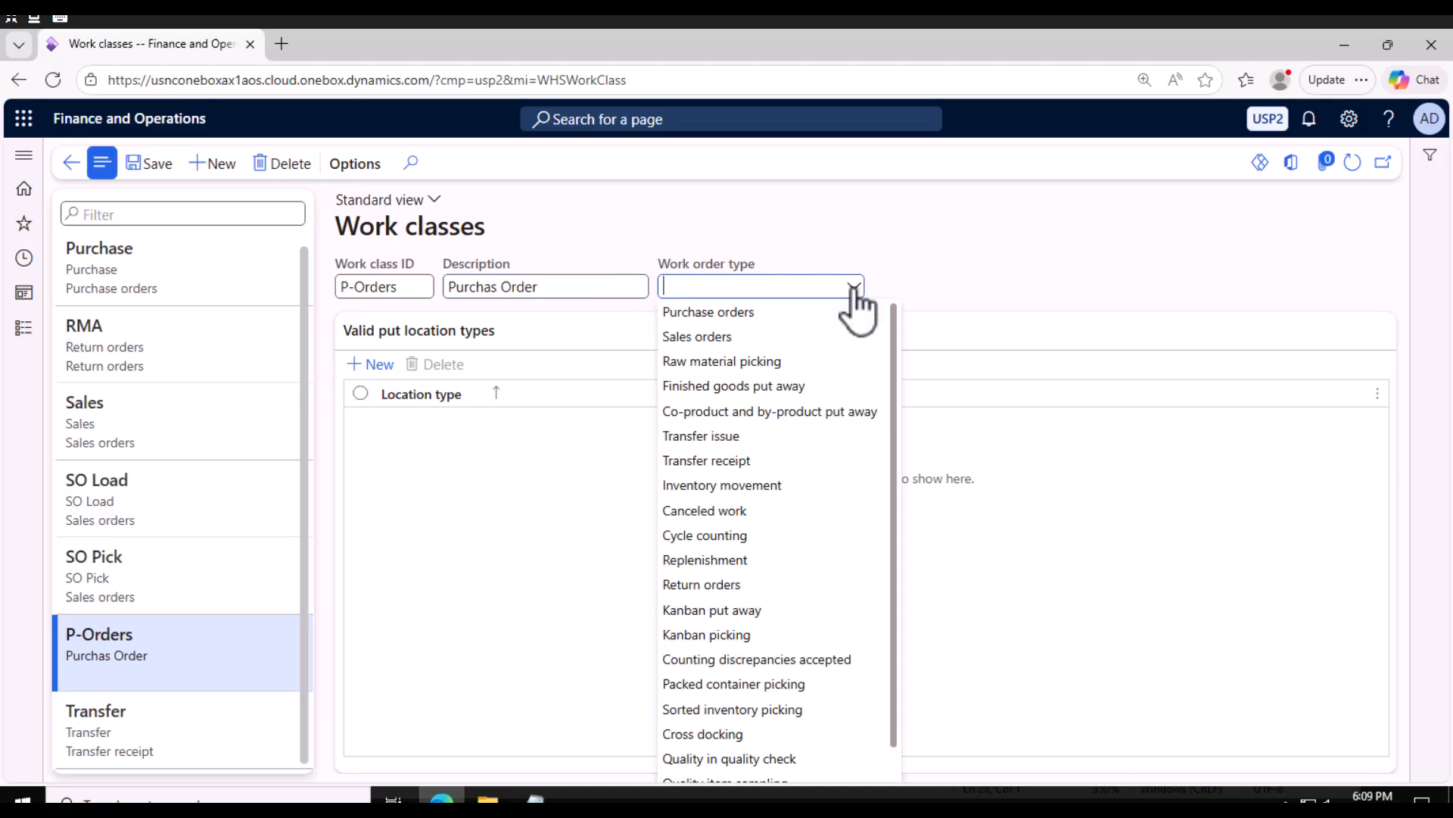
click(745, 314)
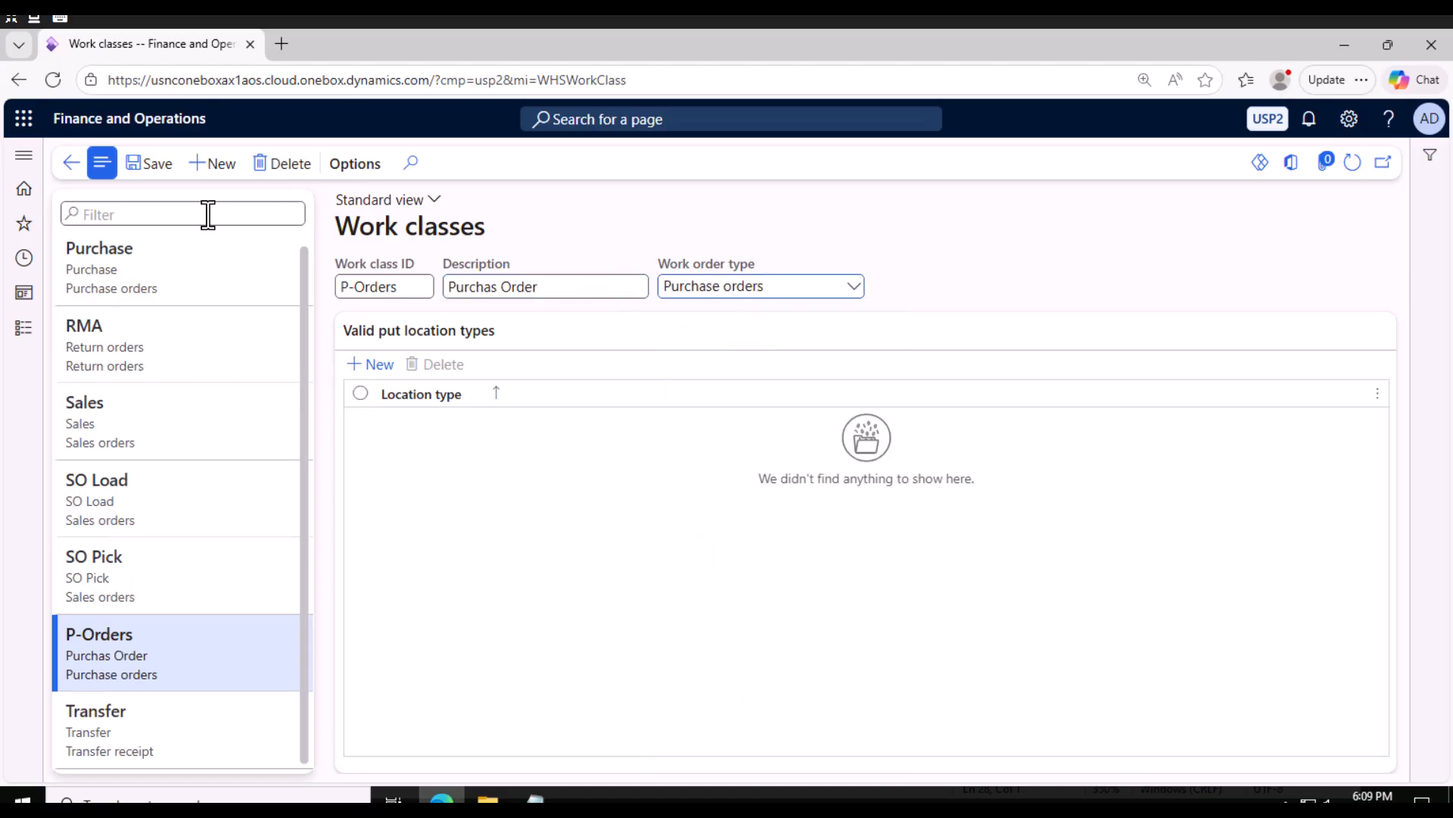
click(161, 168)
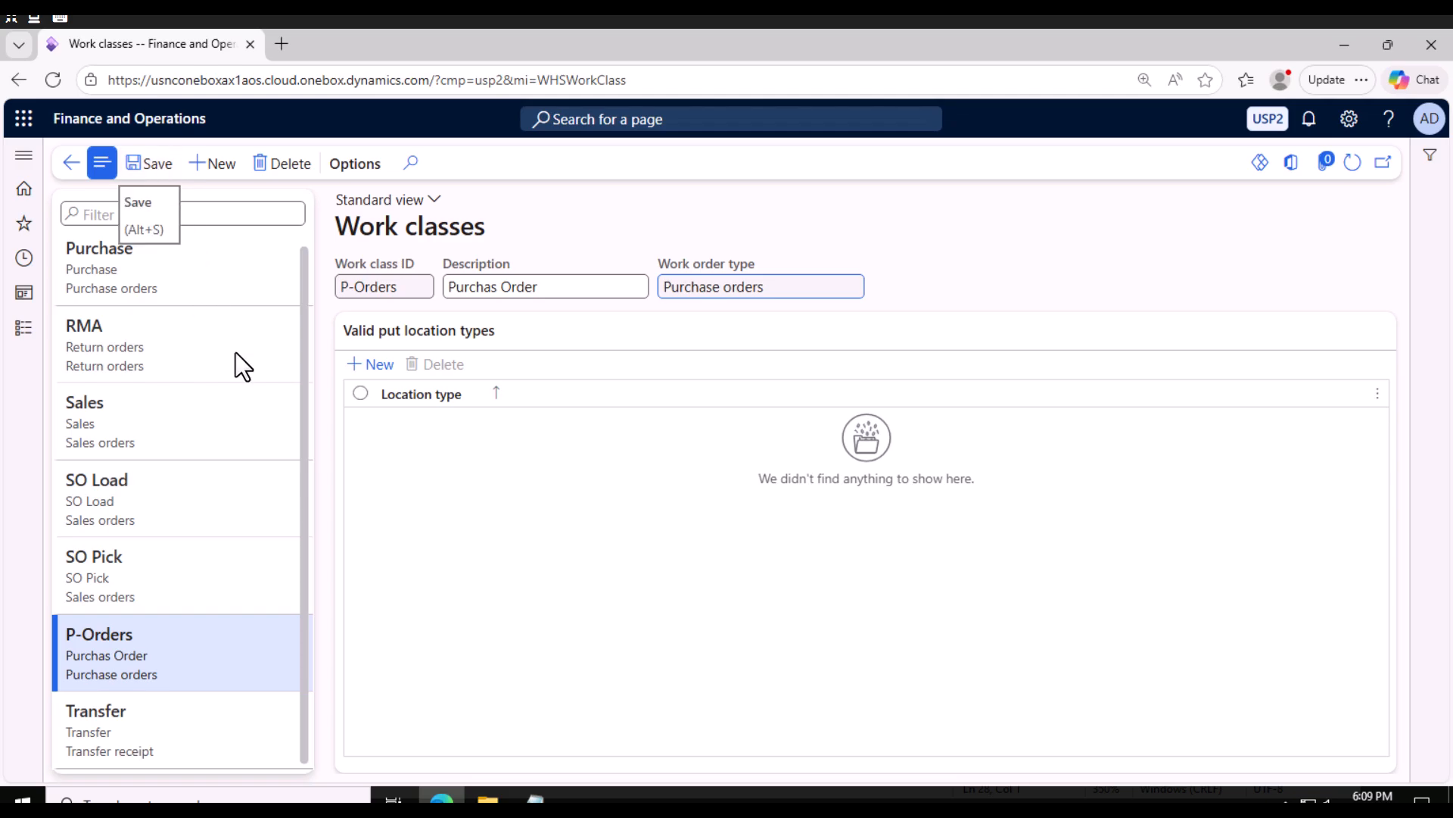
Add BAYDOOR as a valid put location type for the P-Orders work class and save.
click(375, 361)
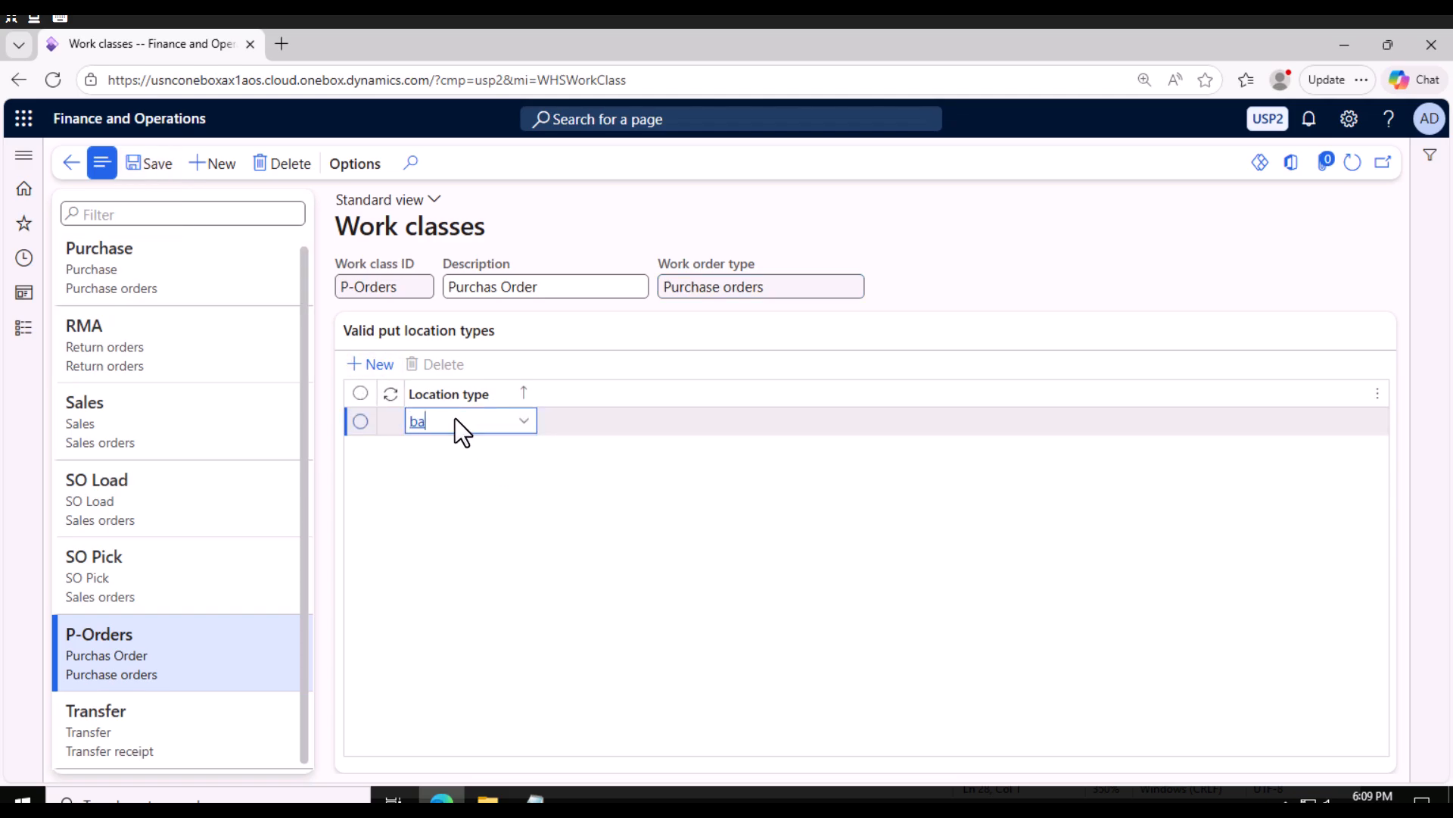
text(ba)
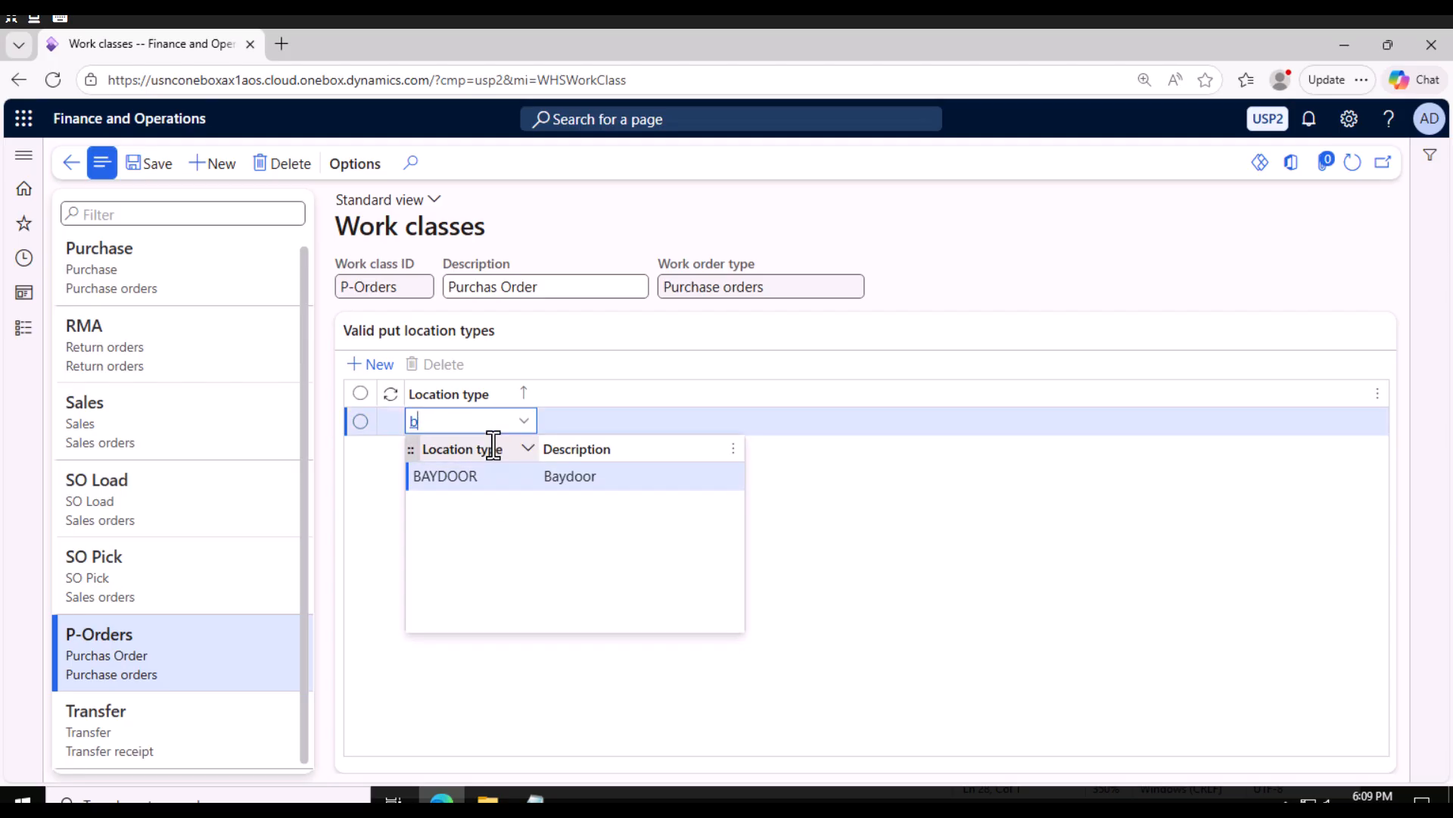
key(BackSpace)
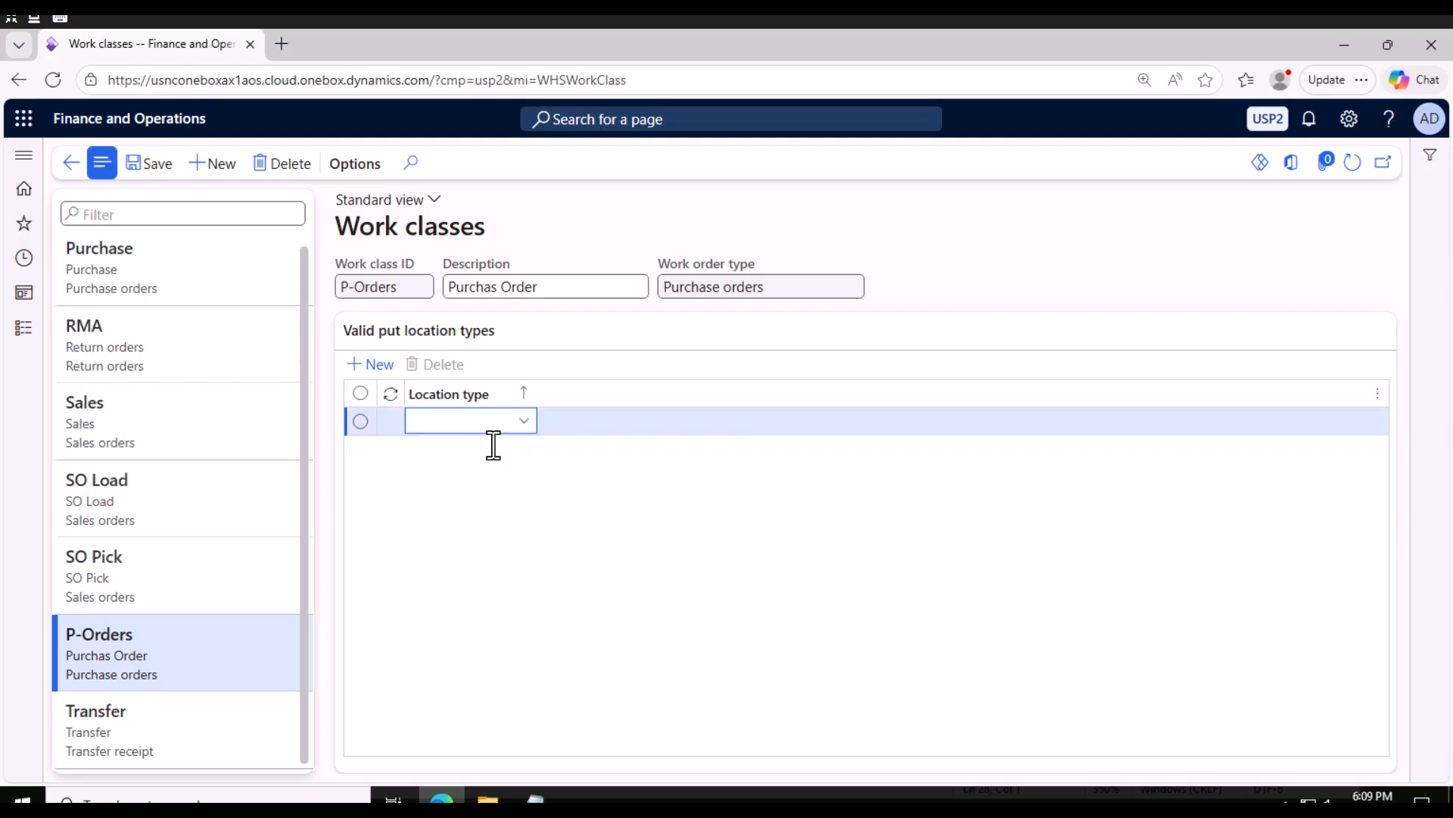
click(524, 422)
scroll(519, 562, down, 1)
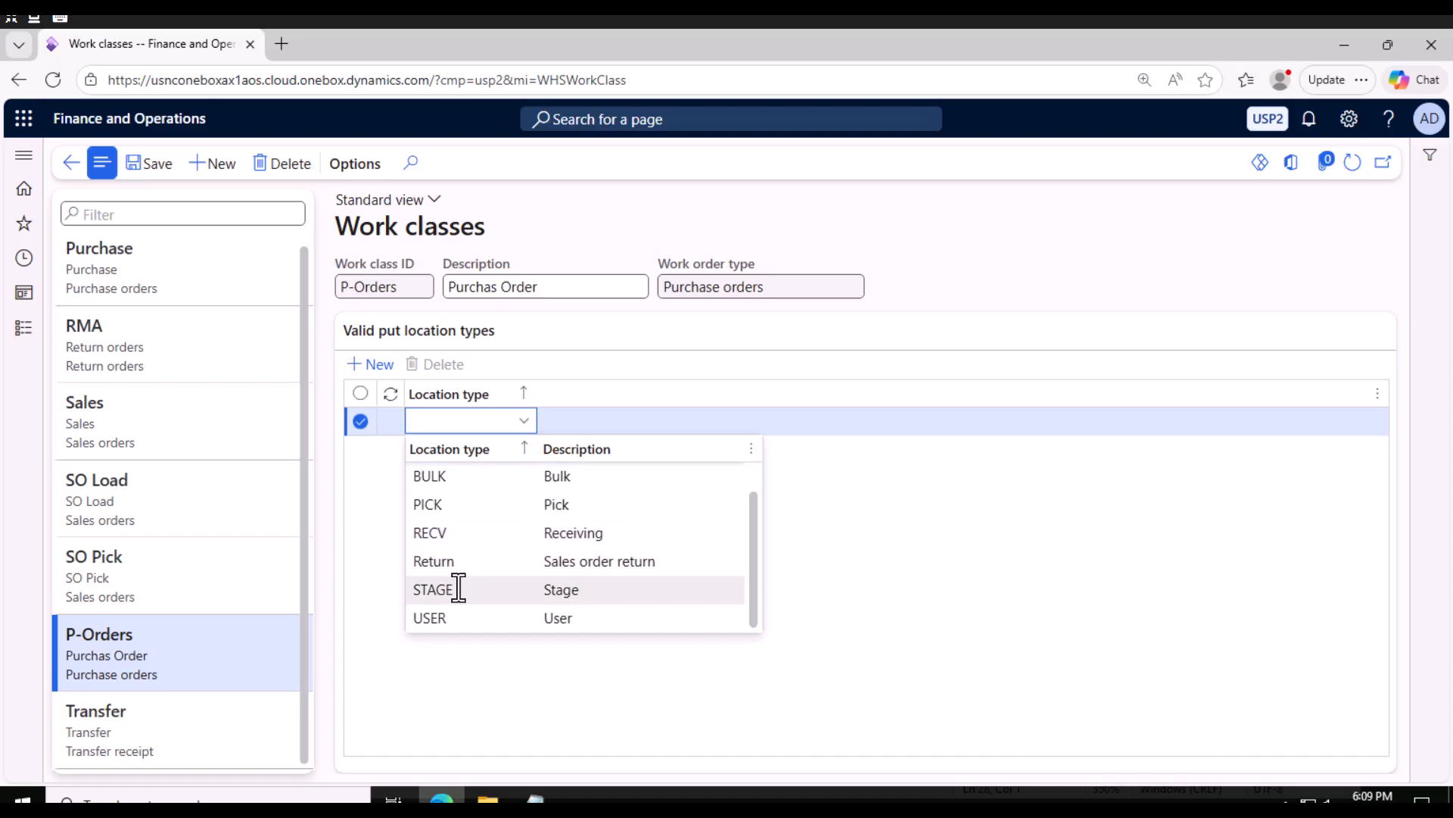
scroll(459, 589, up, 1)
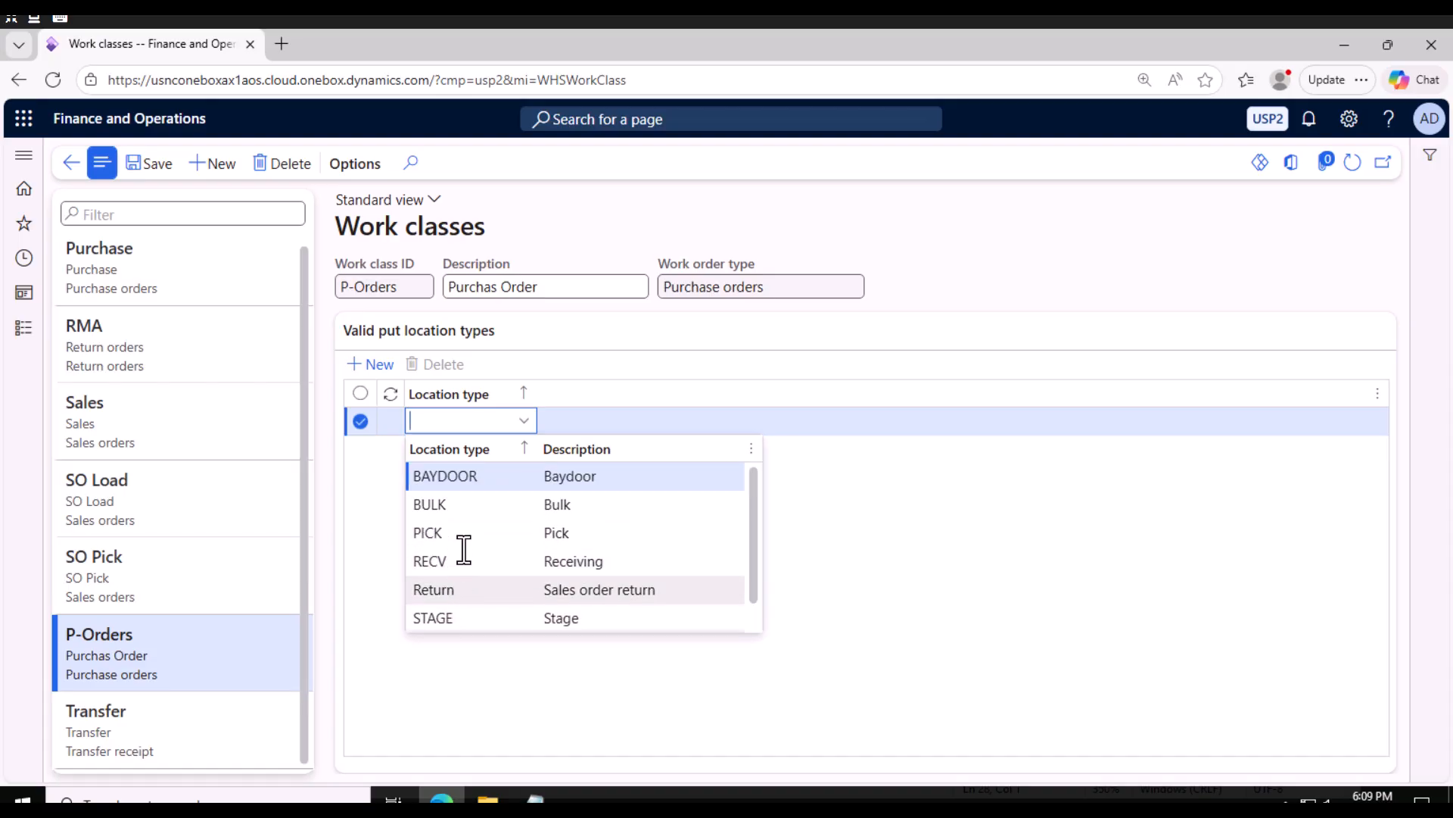
click(476, 475)
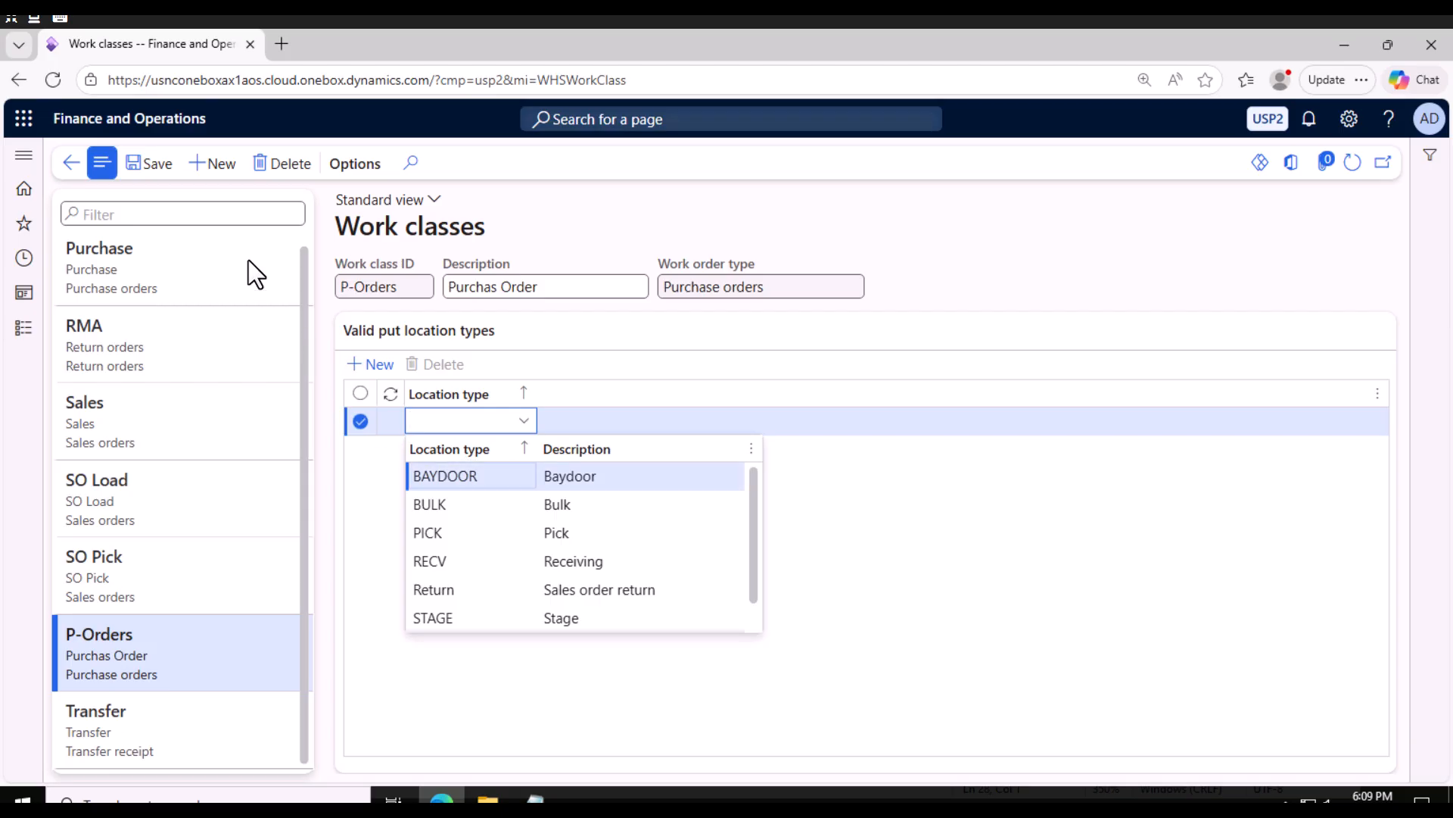
click(155, 165)
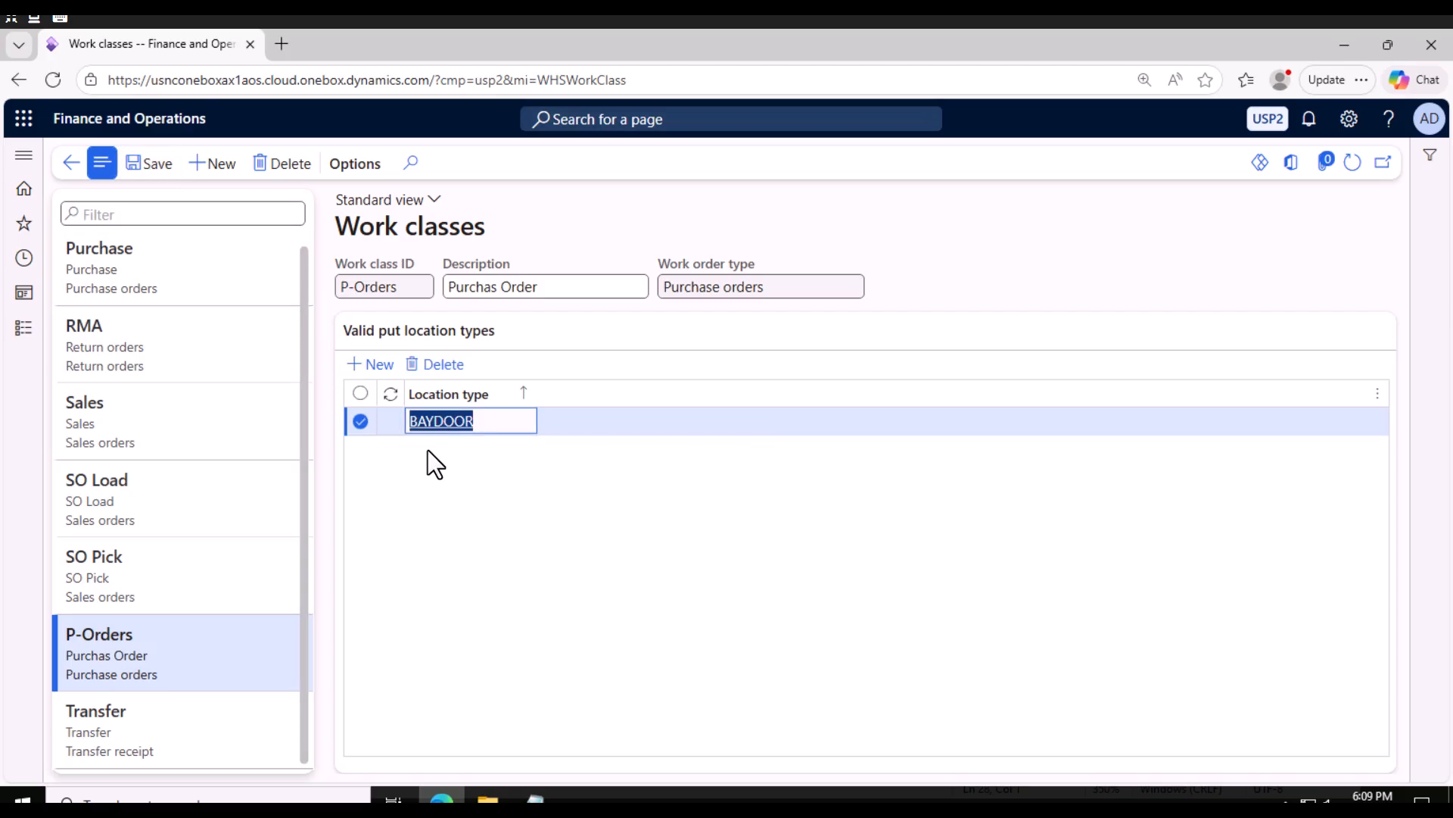
Add BULK as a second valid put location type and save.
click(366, 364)
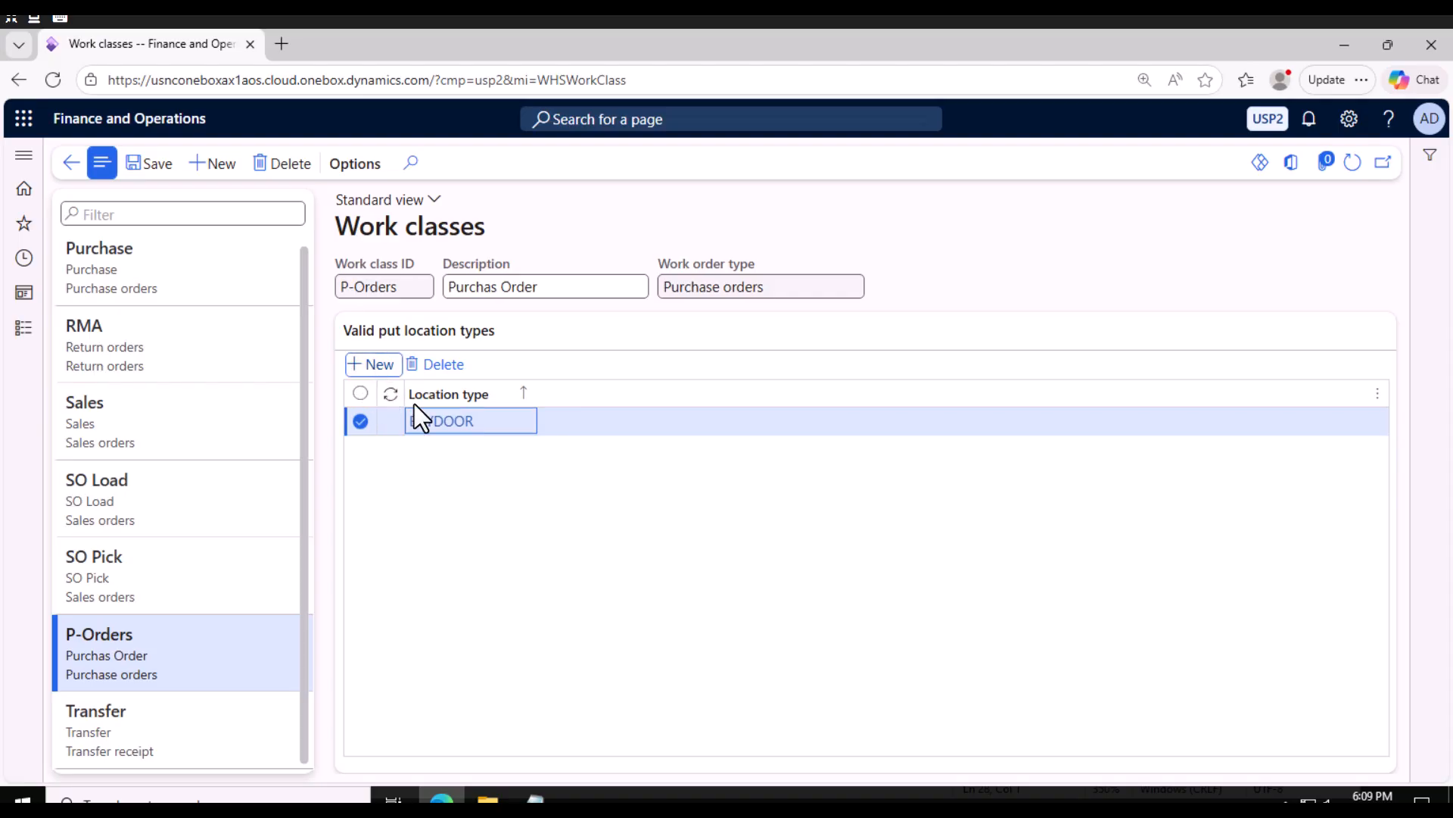
text(bul)
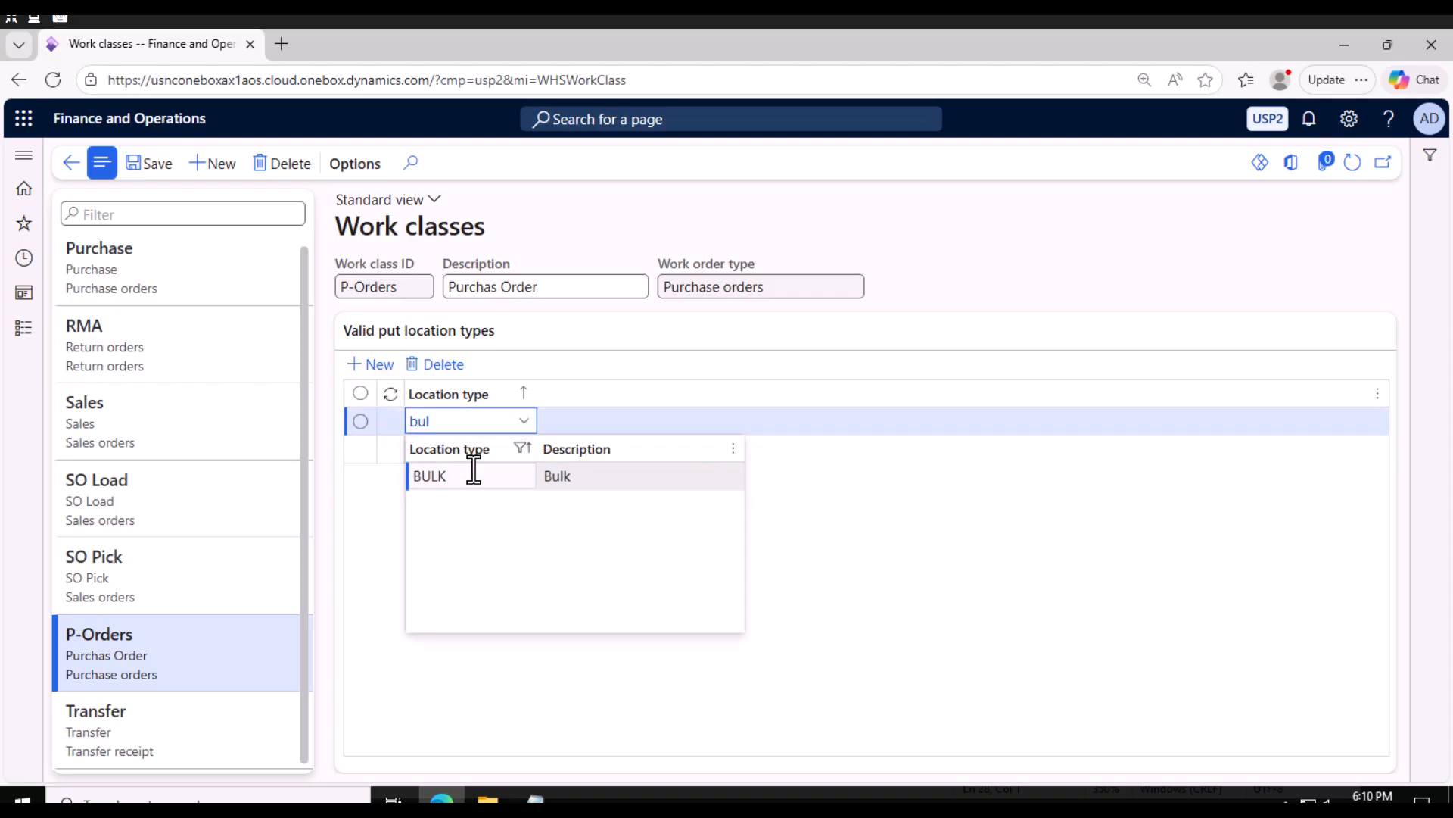
click(473, 476)
click(153, 168)
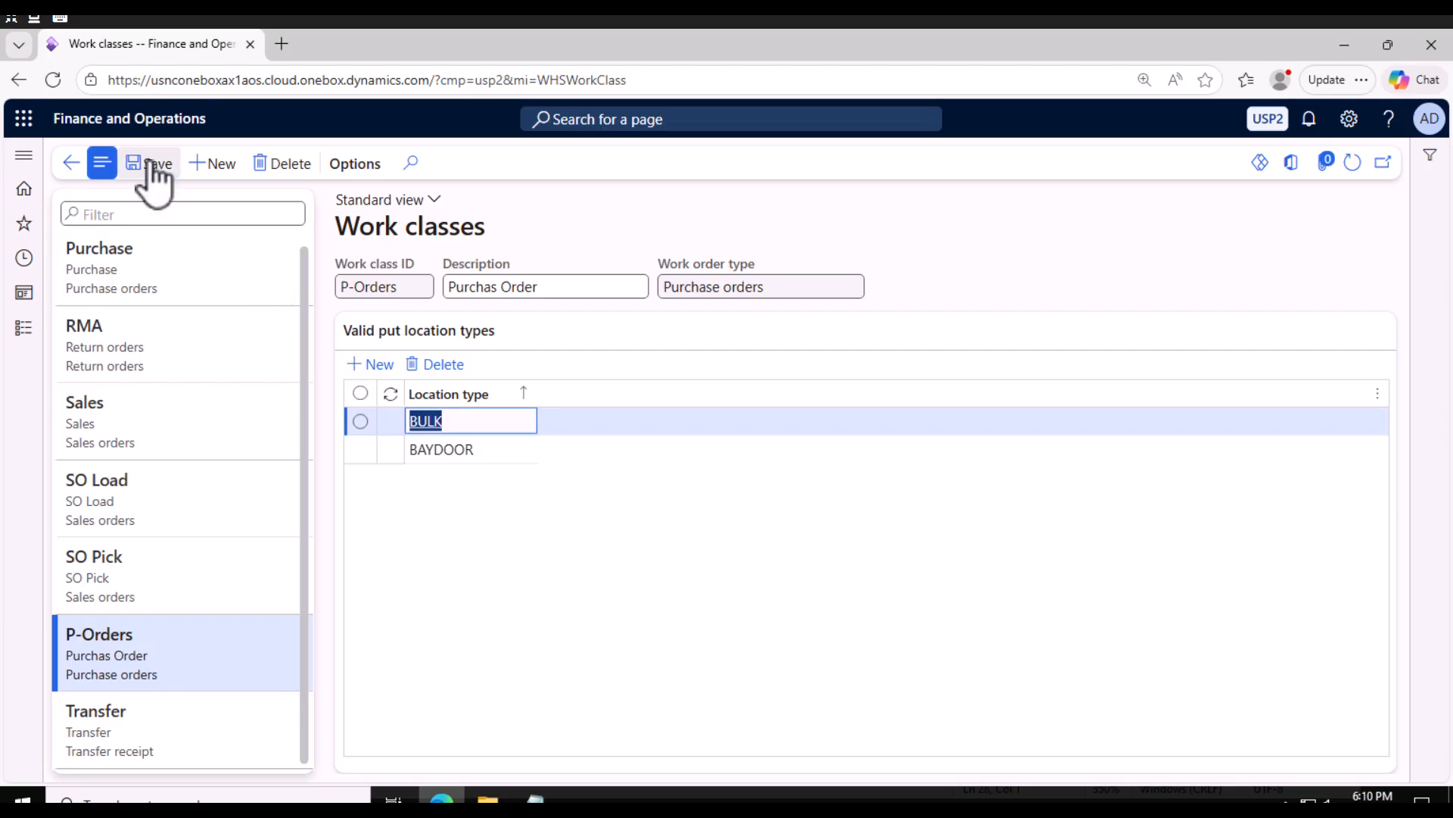
Open the Mobile device menu items setup page under Warehouse management.
click(19, 330)
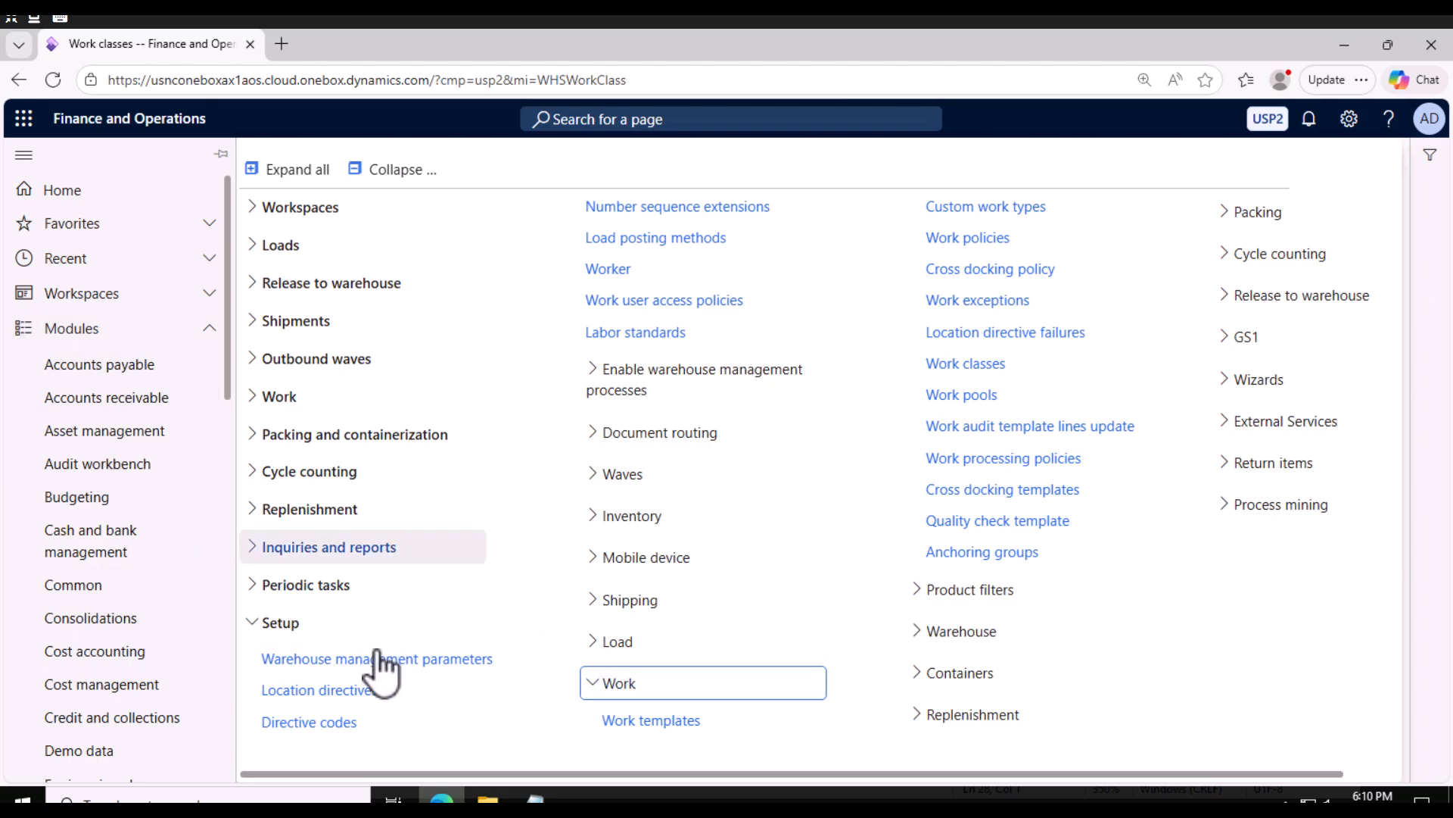
click(604, 690)
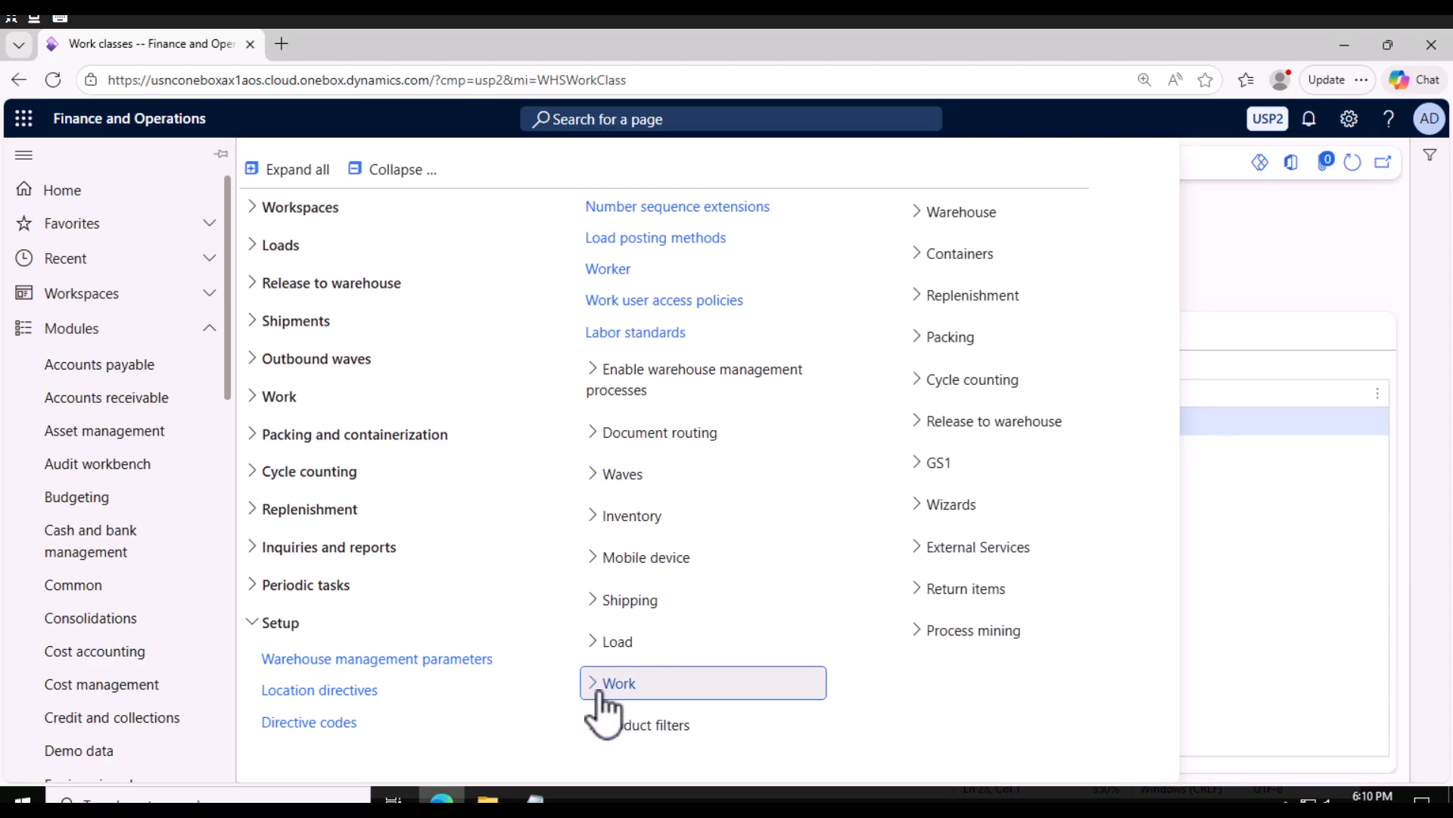
click(593, 564)
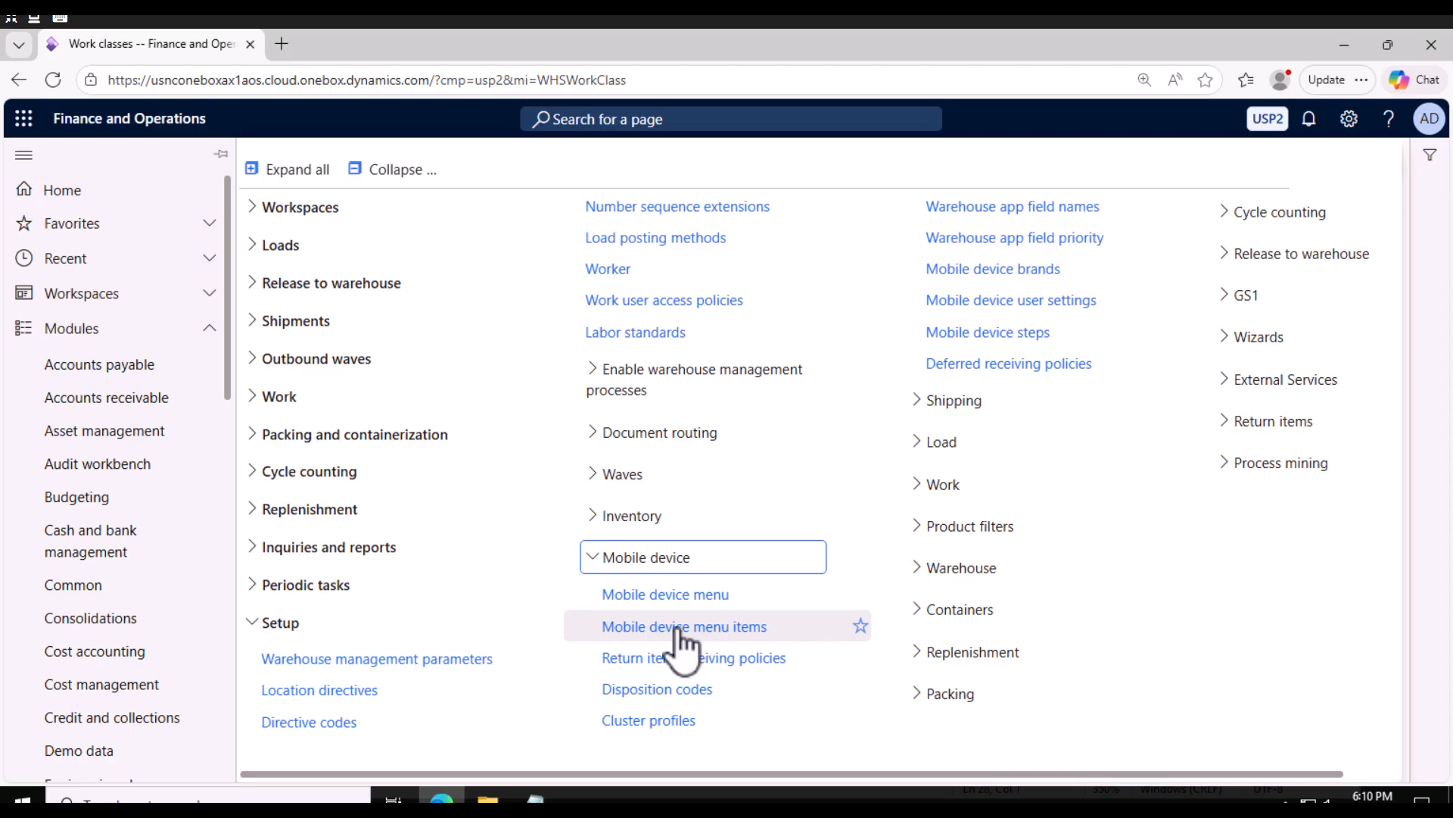
click(698, 629)
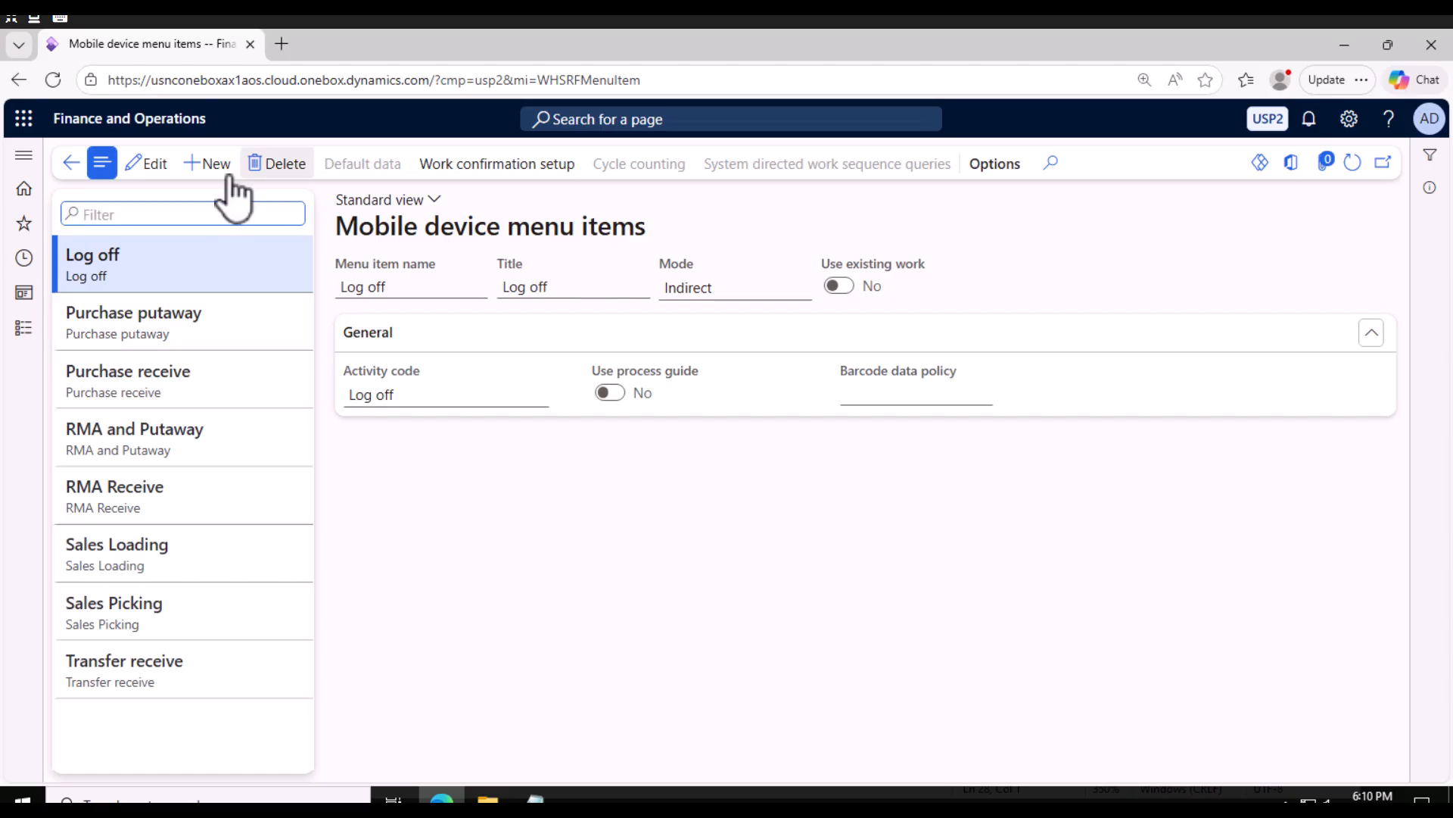
Create a new mobile device menu item named SCPO Receive with title PO receiving.
click(213, 171)
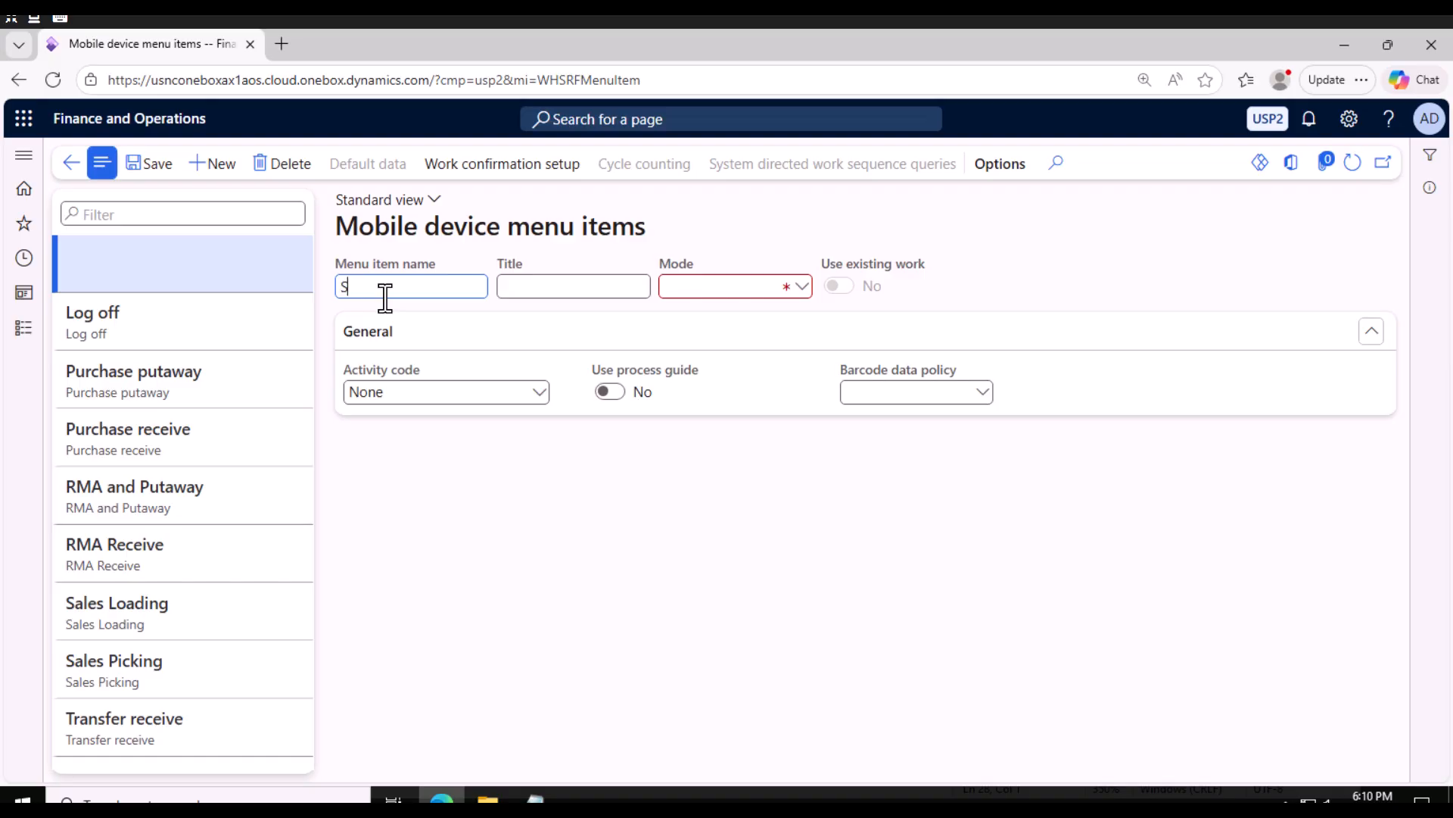
text(SCPO Receive)
click(586, 292)
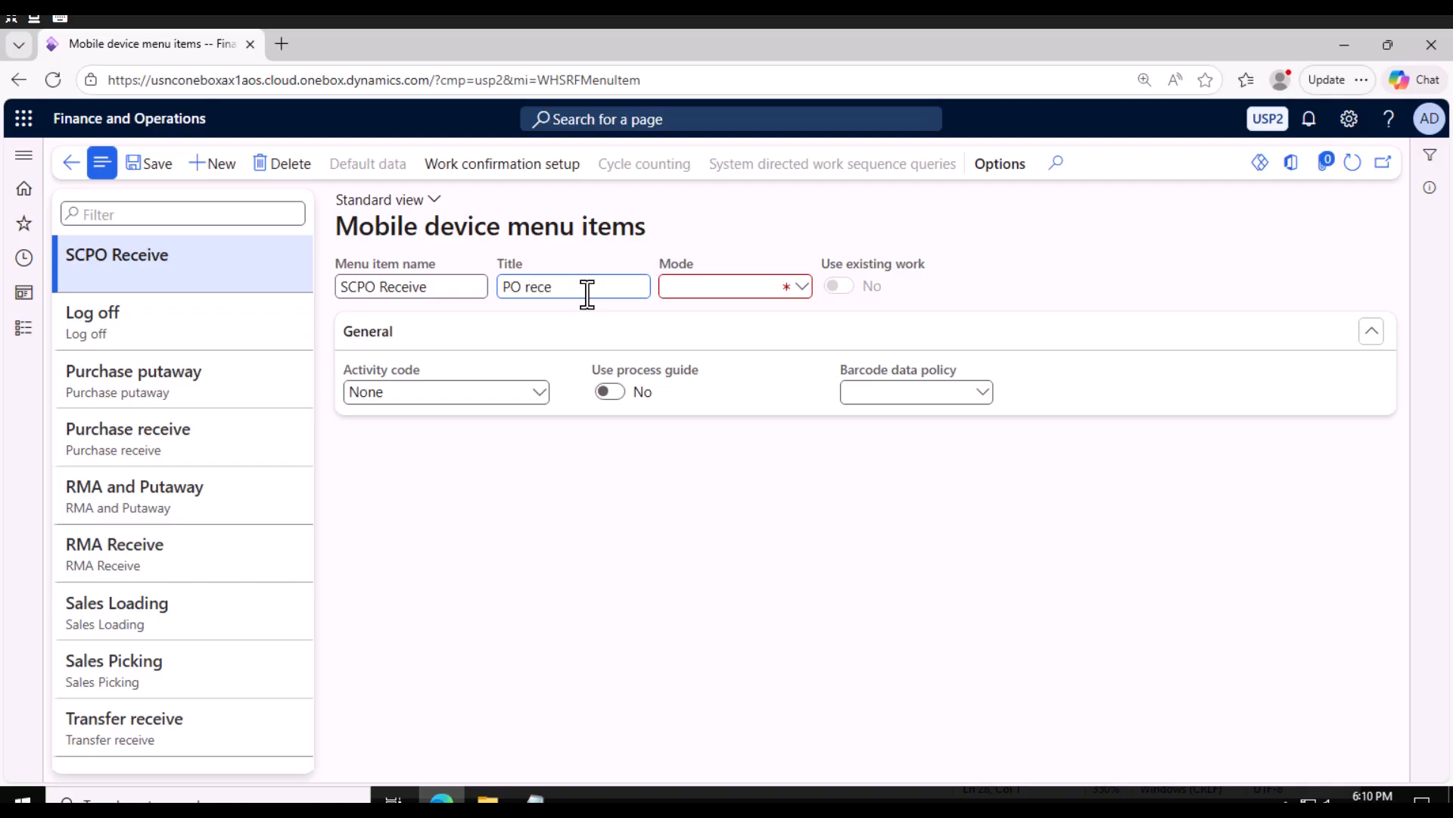
text(PO receiving)
Set the menu item's mode to Work and try to save it.
click(707, 287)
click(715, 311)
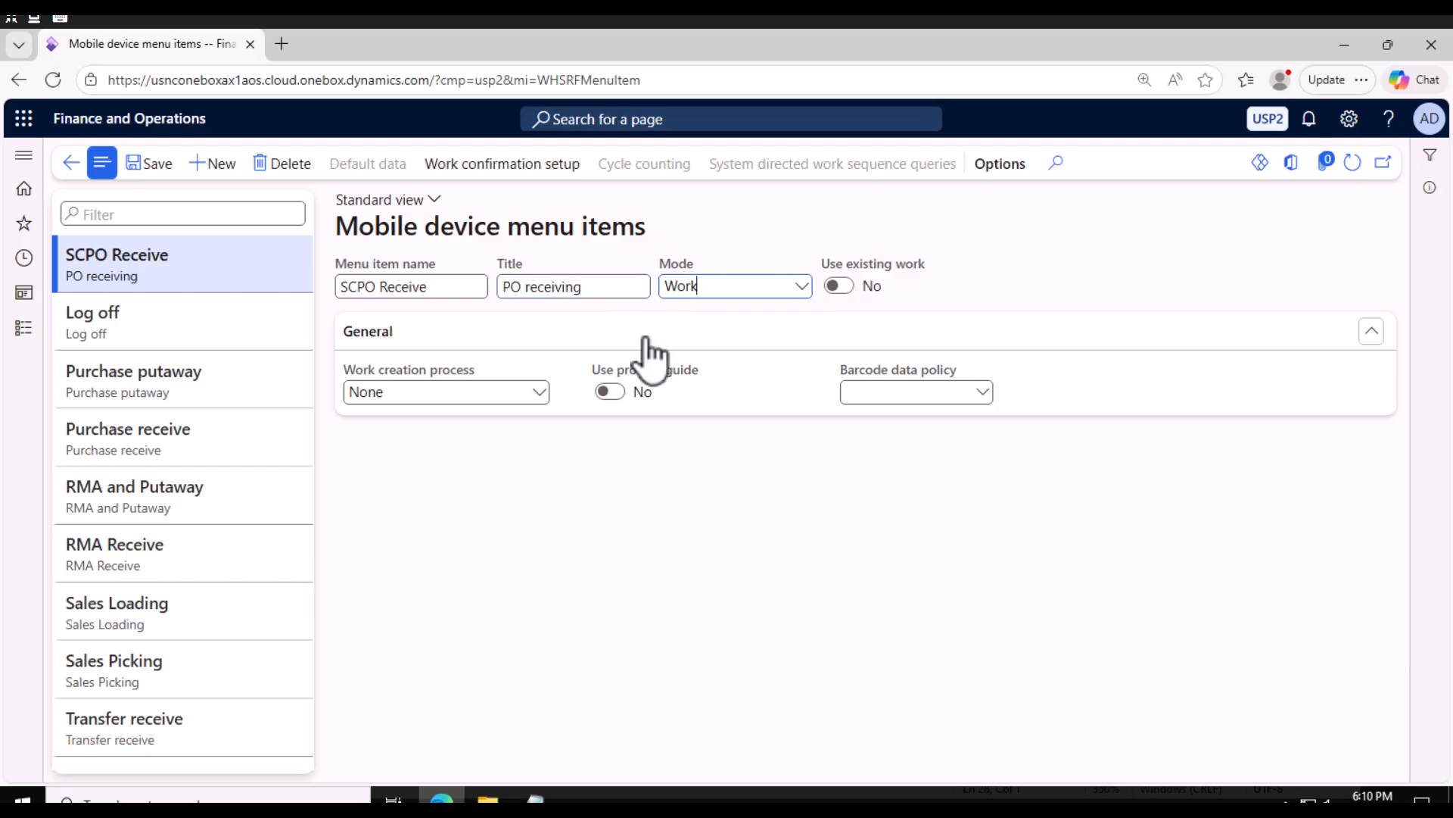
click(543, 392)
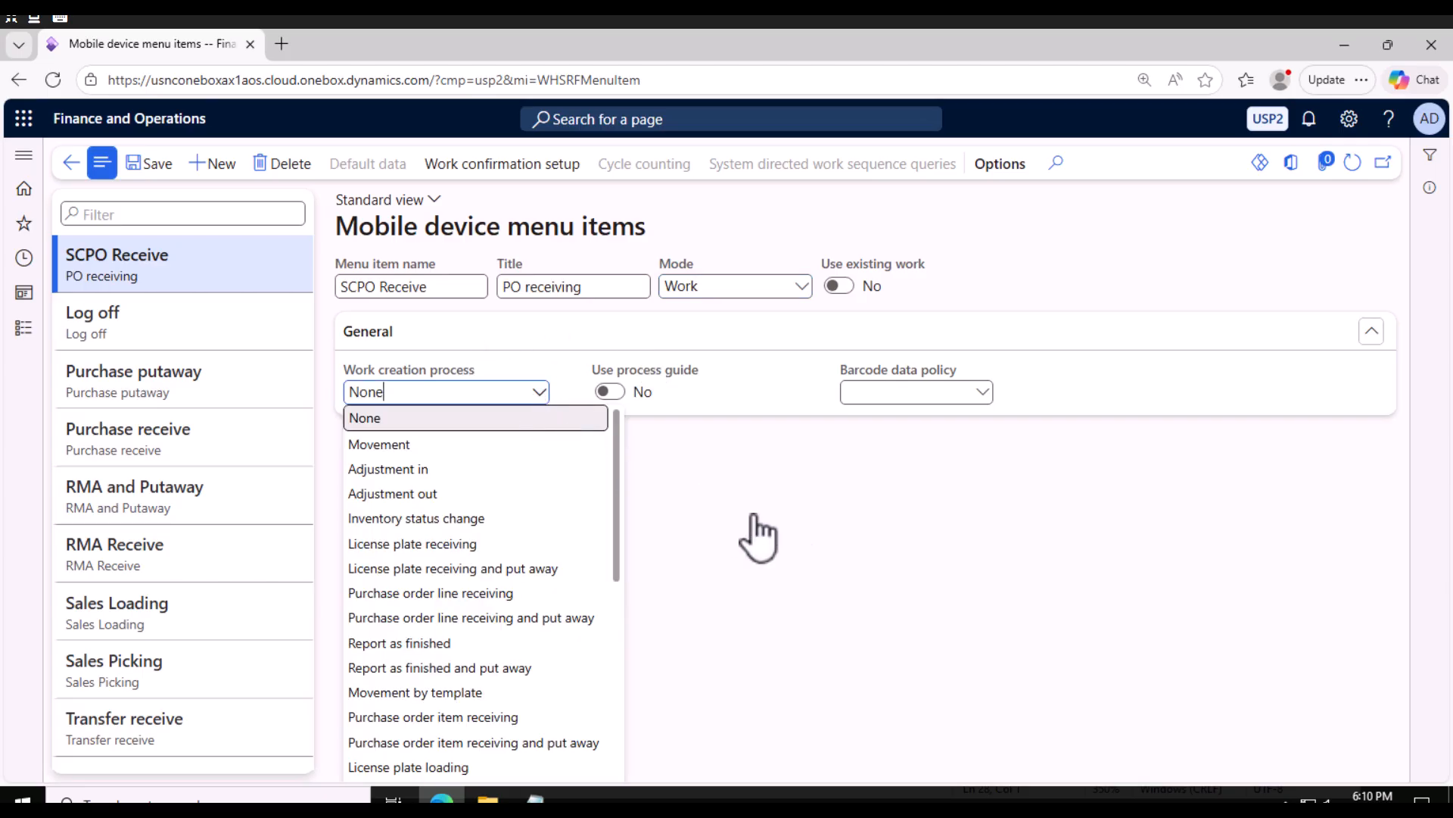
click(151, 164)
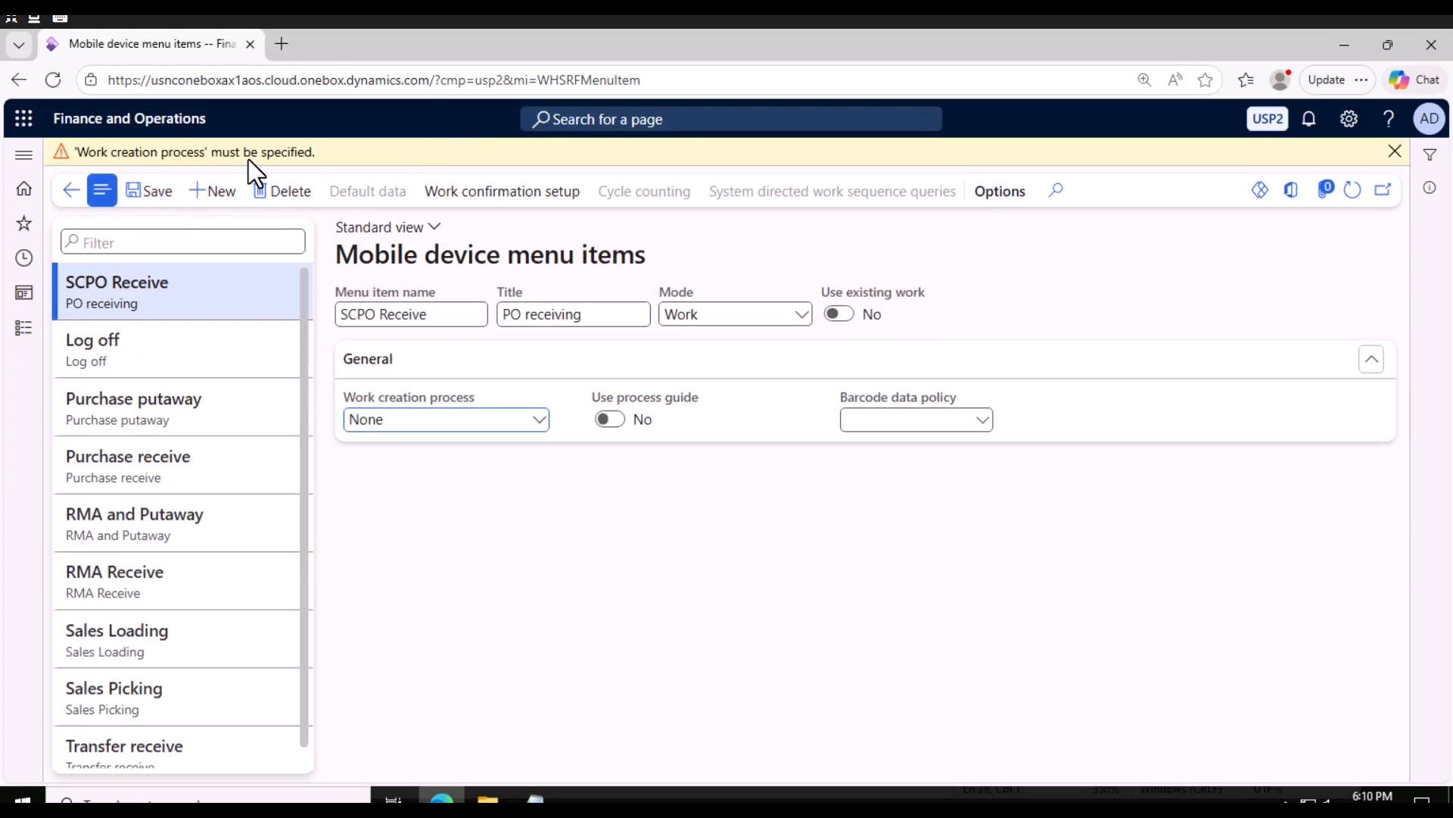
Set the menu item's work creation process to Purchase order line receiving and dismiss the warning bar.
click(539, 420)
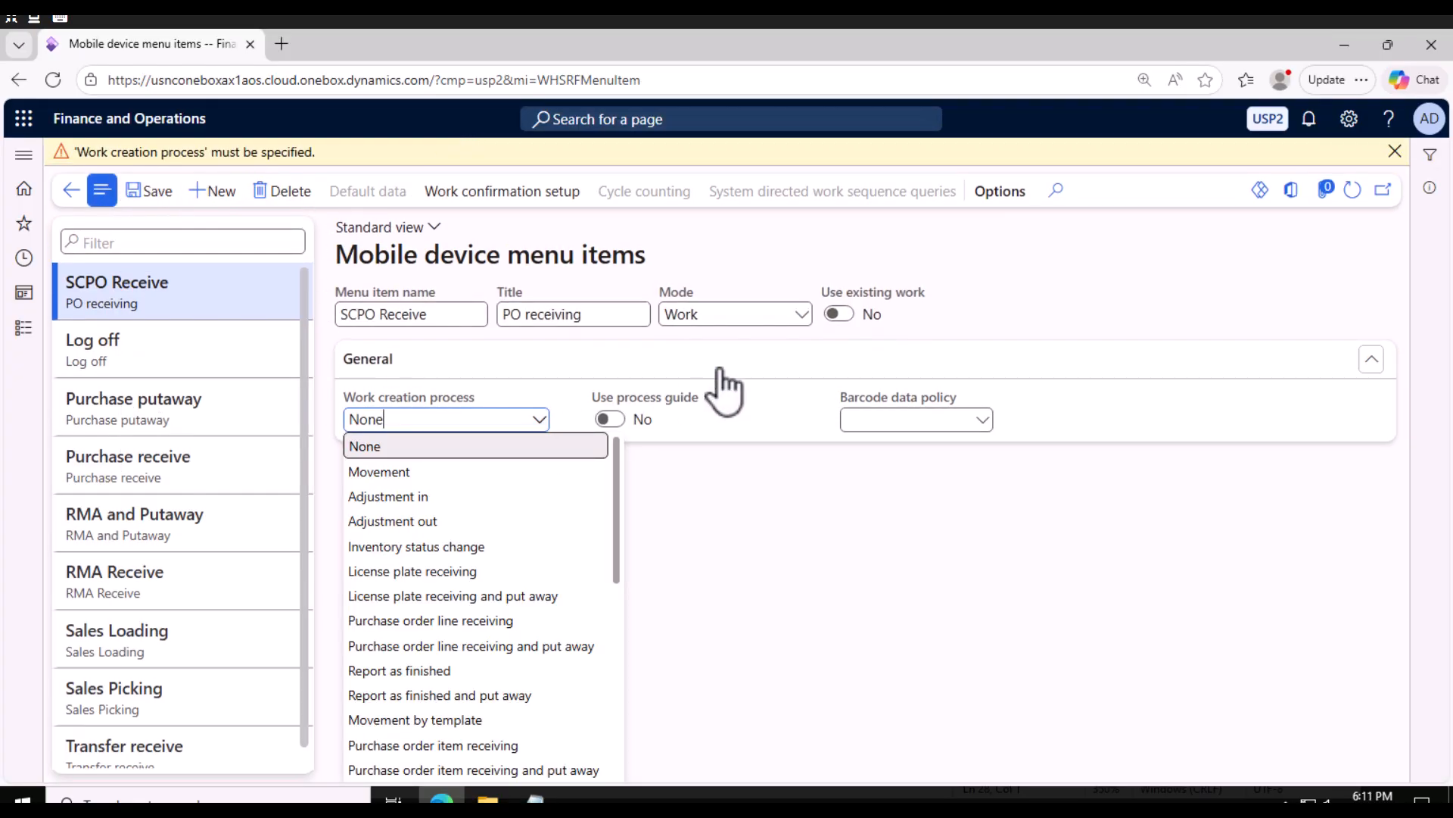
mouse_move(779, 314)
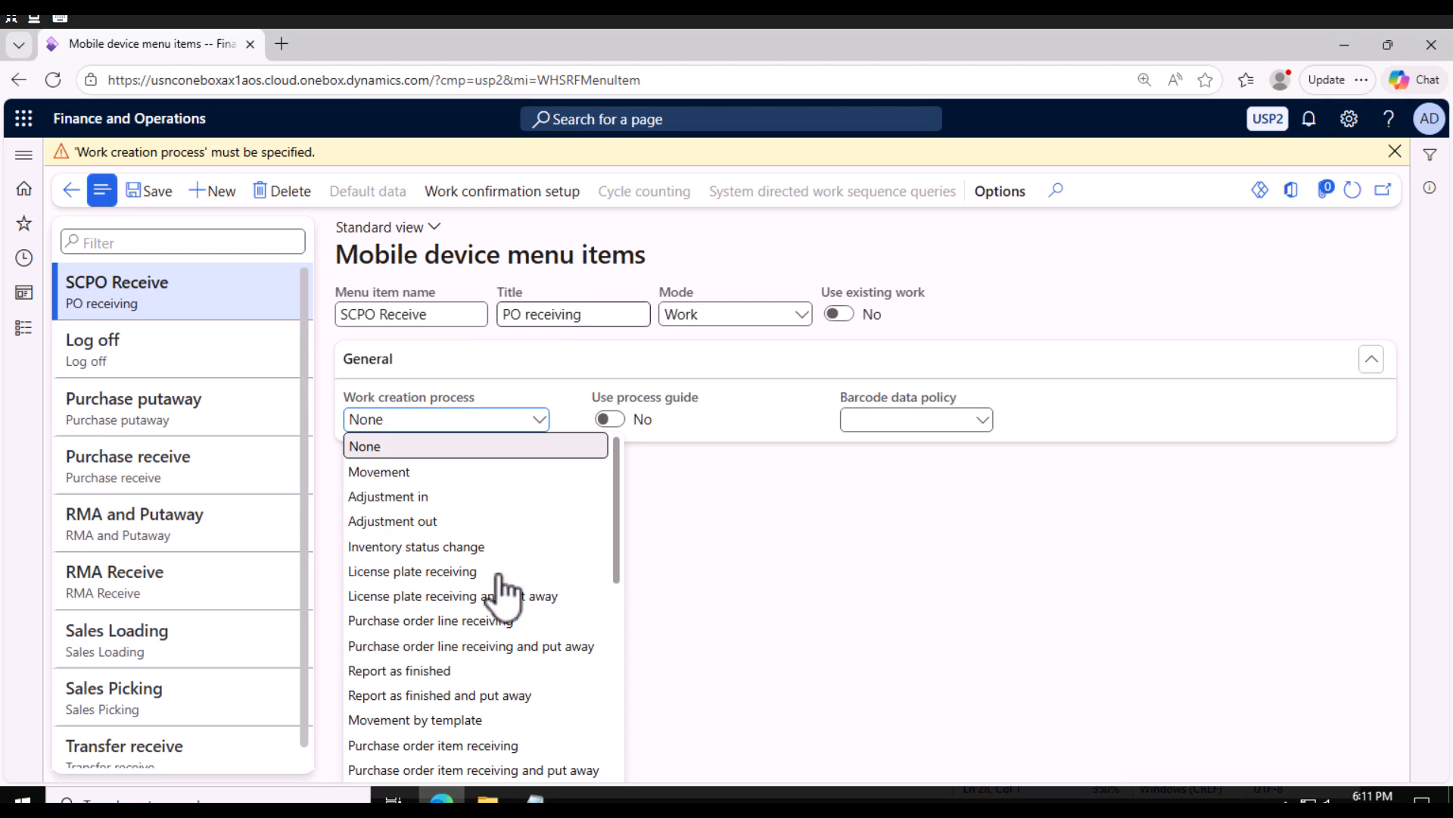
click(474, 621)
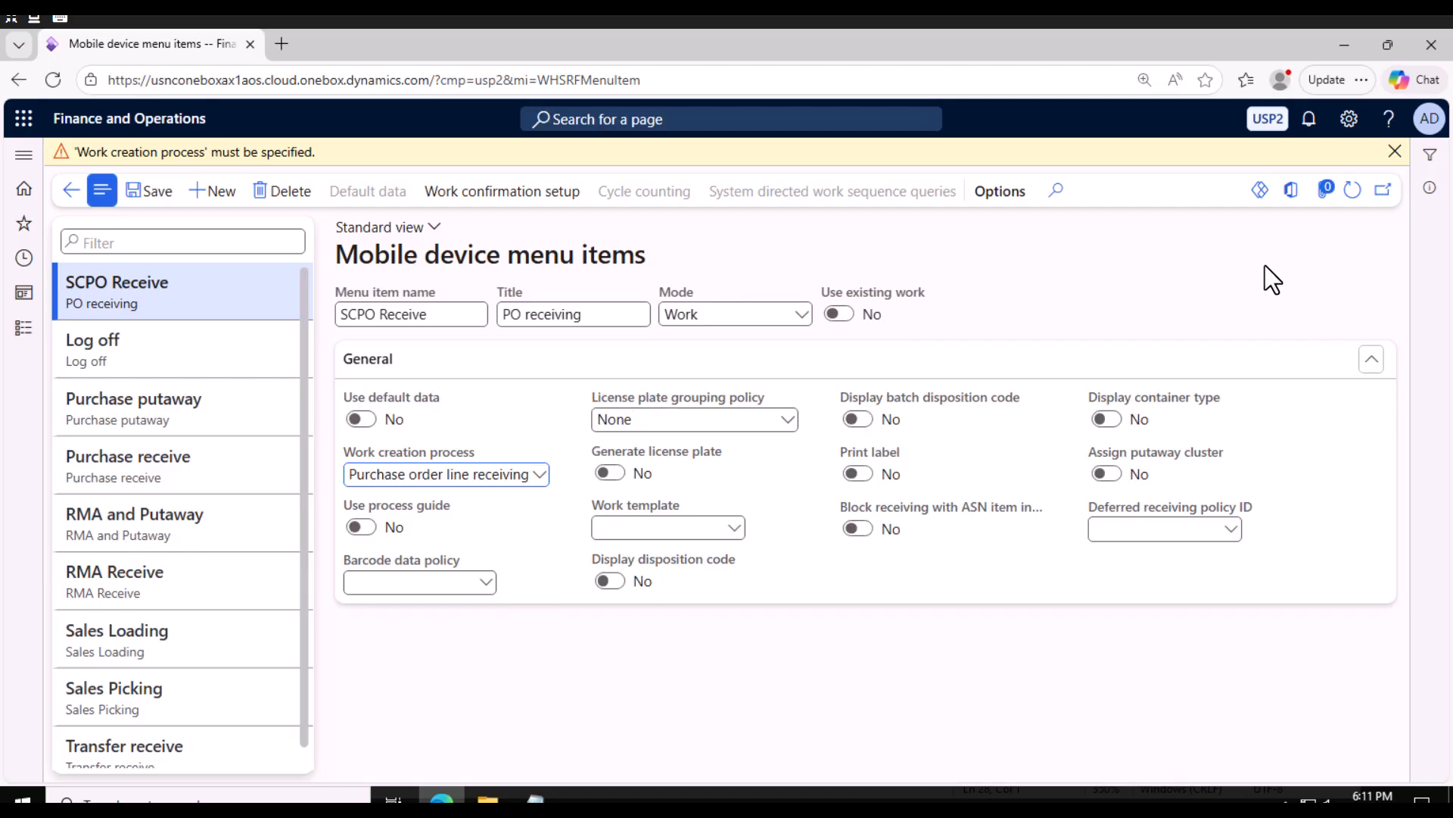
click(1393, 154)
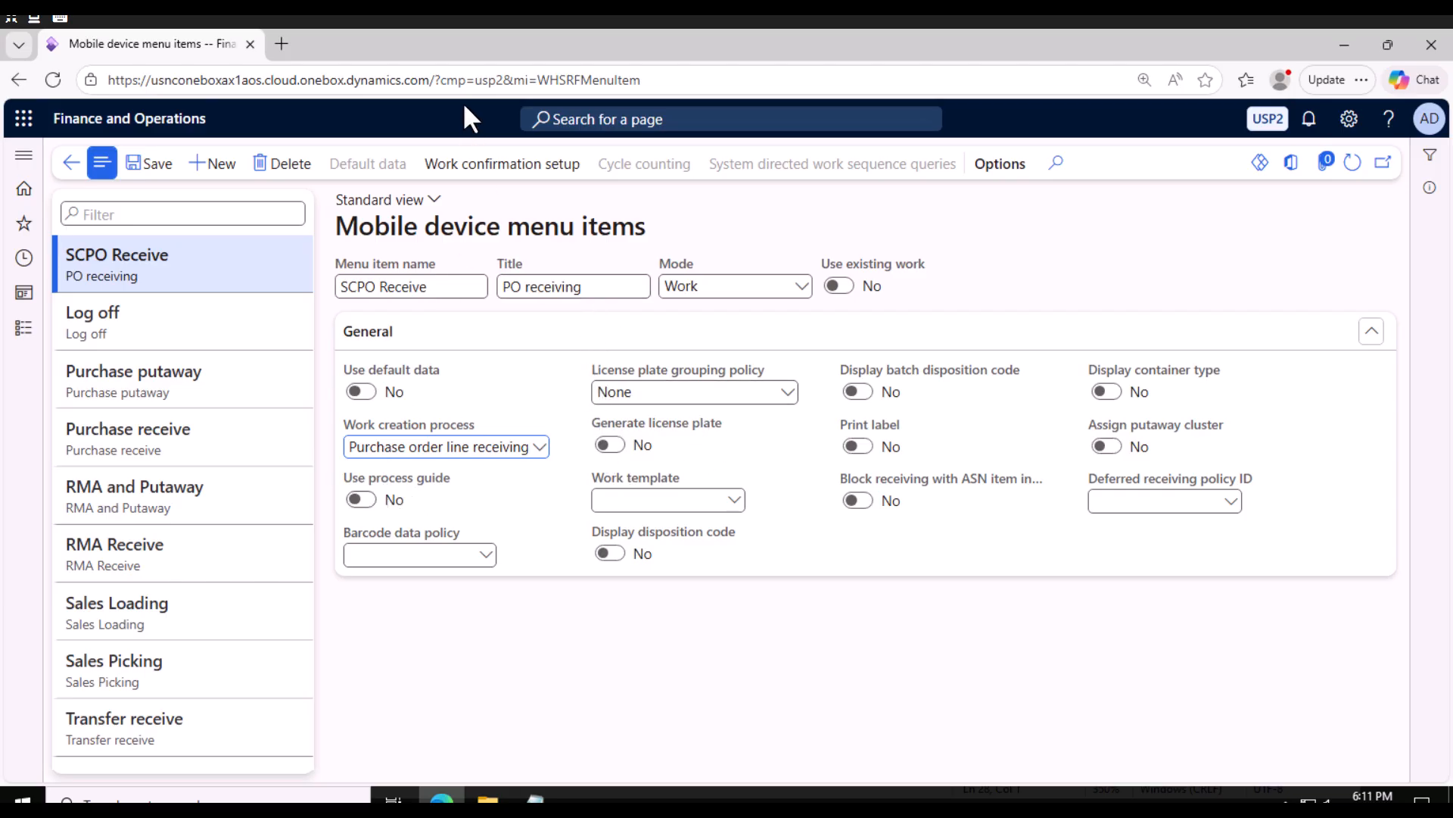
Turn on Generate license plate, set the license plate grouping policy to License plate grouping, and save.
click(610, 445)
click(783, 392)
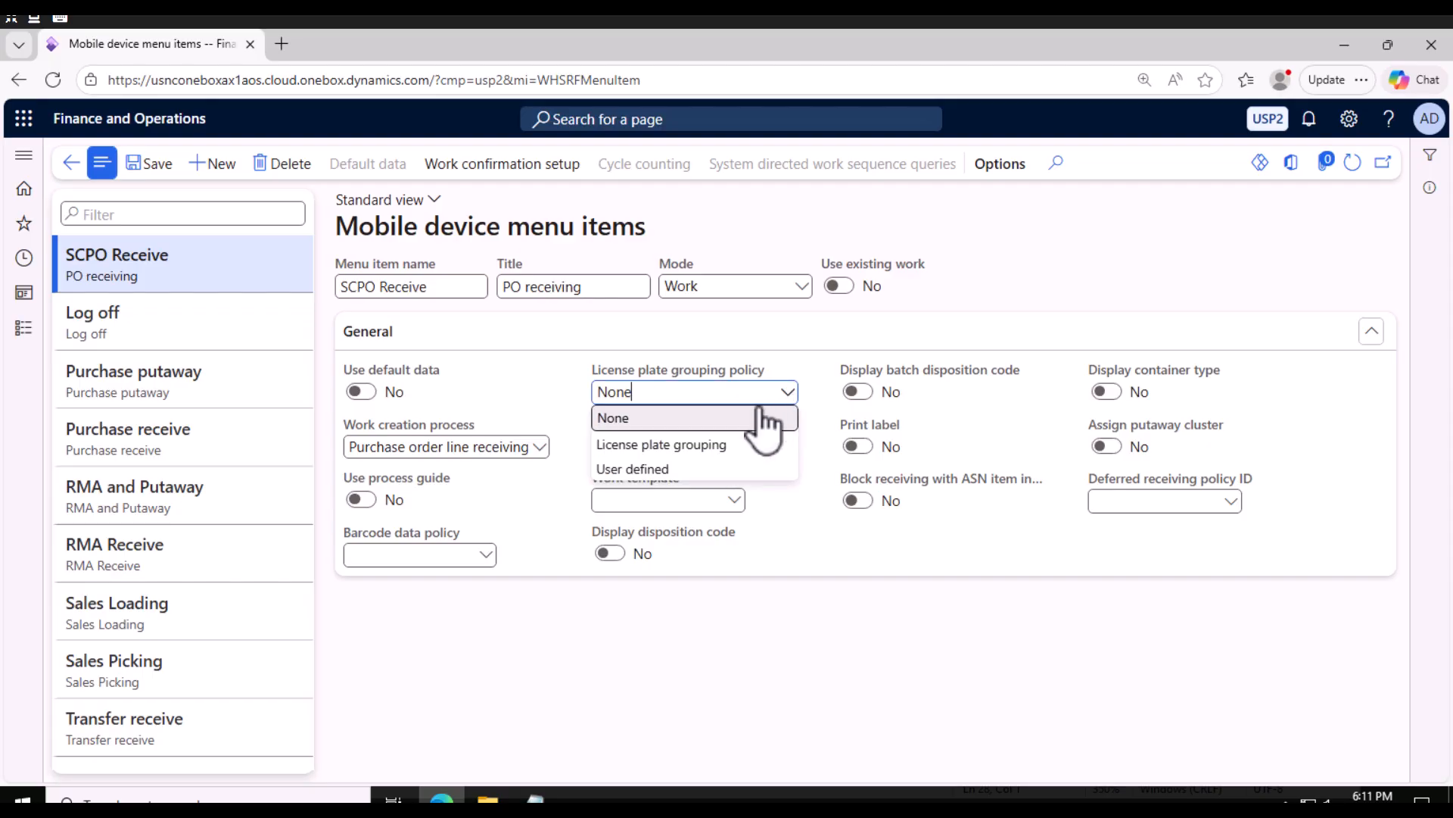
click(667, 444)
click(150, 162)
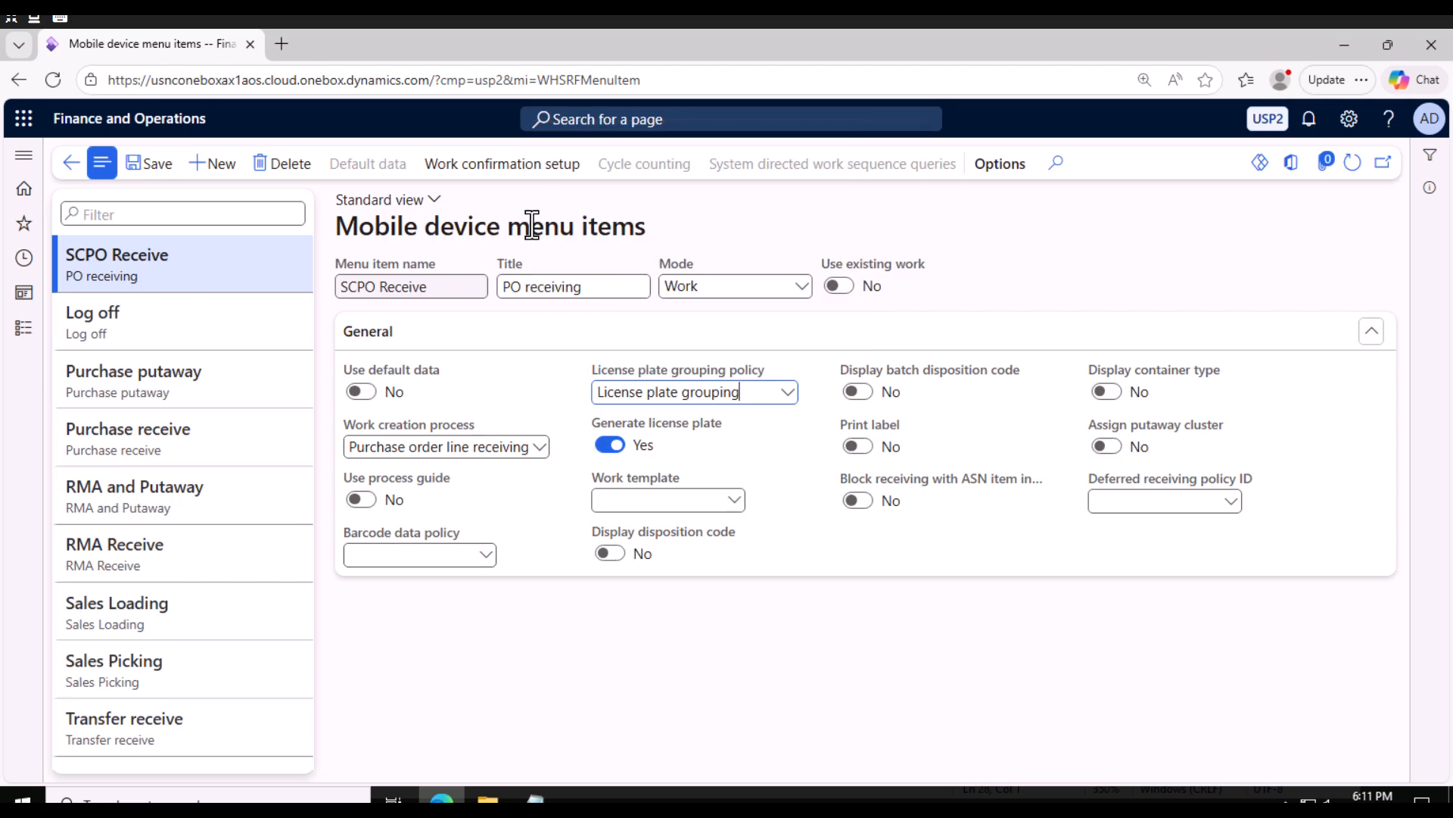
Create a new mobile device menu item named SCPO PutAway with the title Po PutAway.
click(221, 164)
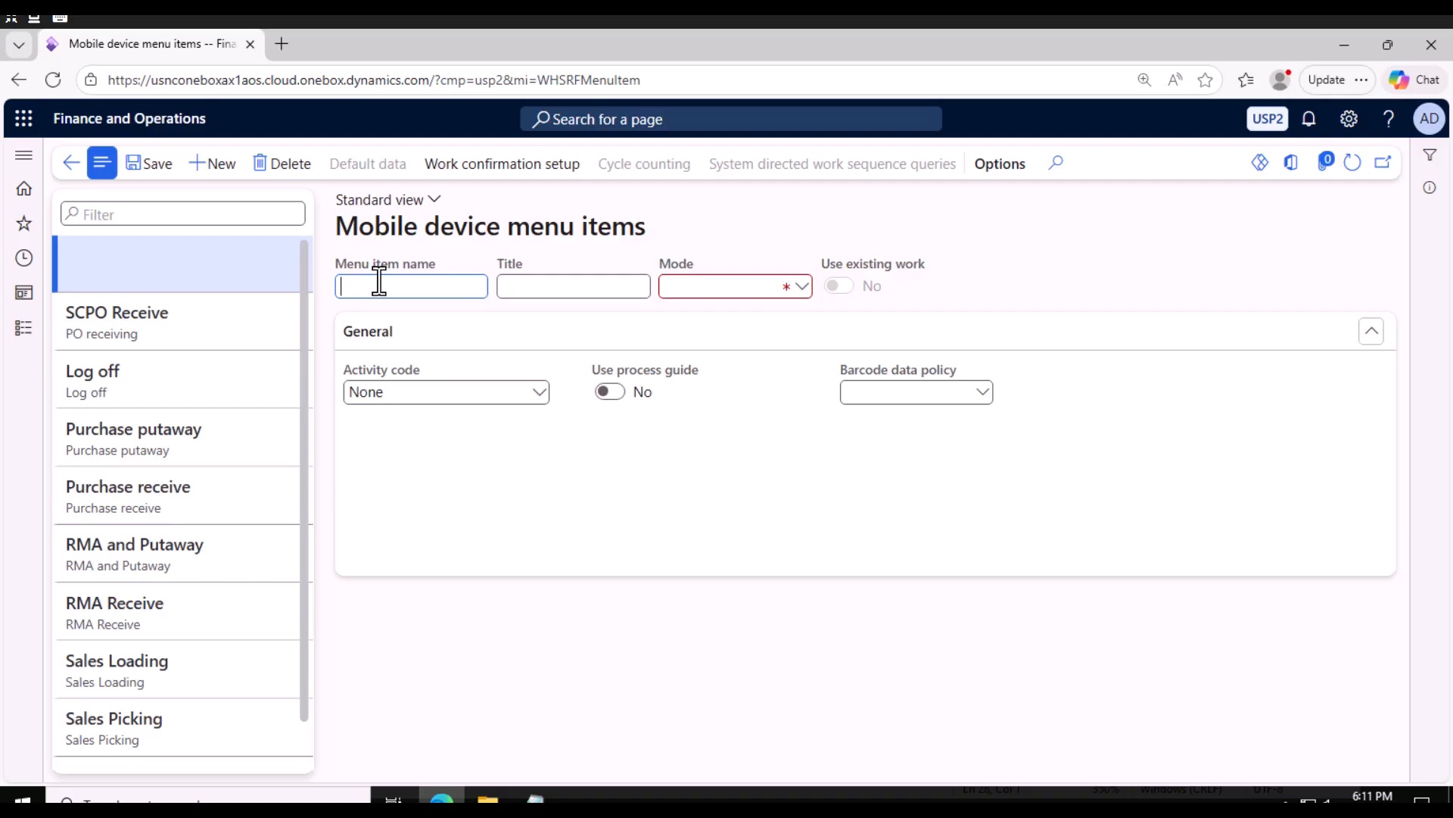
text(SCPO PutAway)
key(Tab)
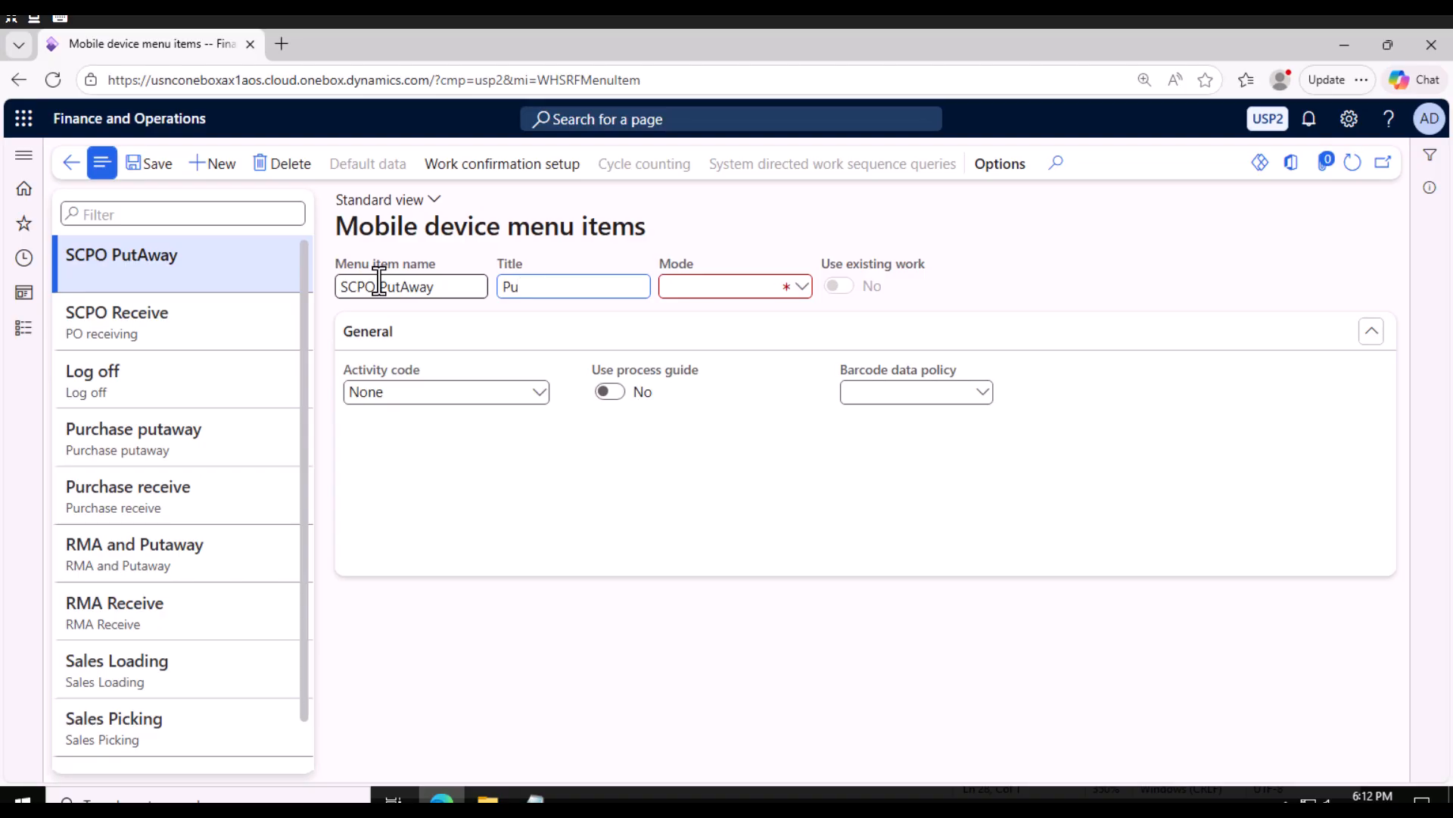
text(Po PutAway)
Set the SCPO PutAway item's mode to Work and turn on Use existing work.
click(720, 285)
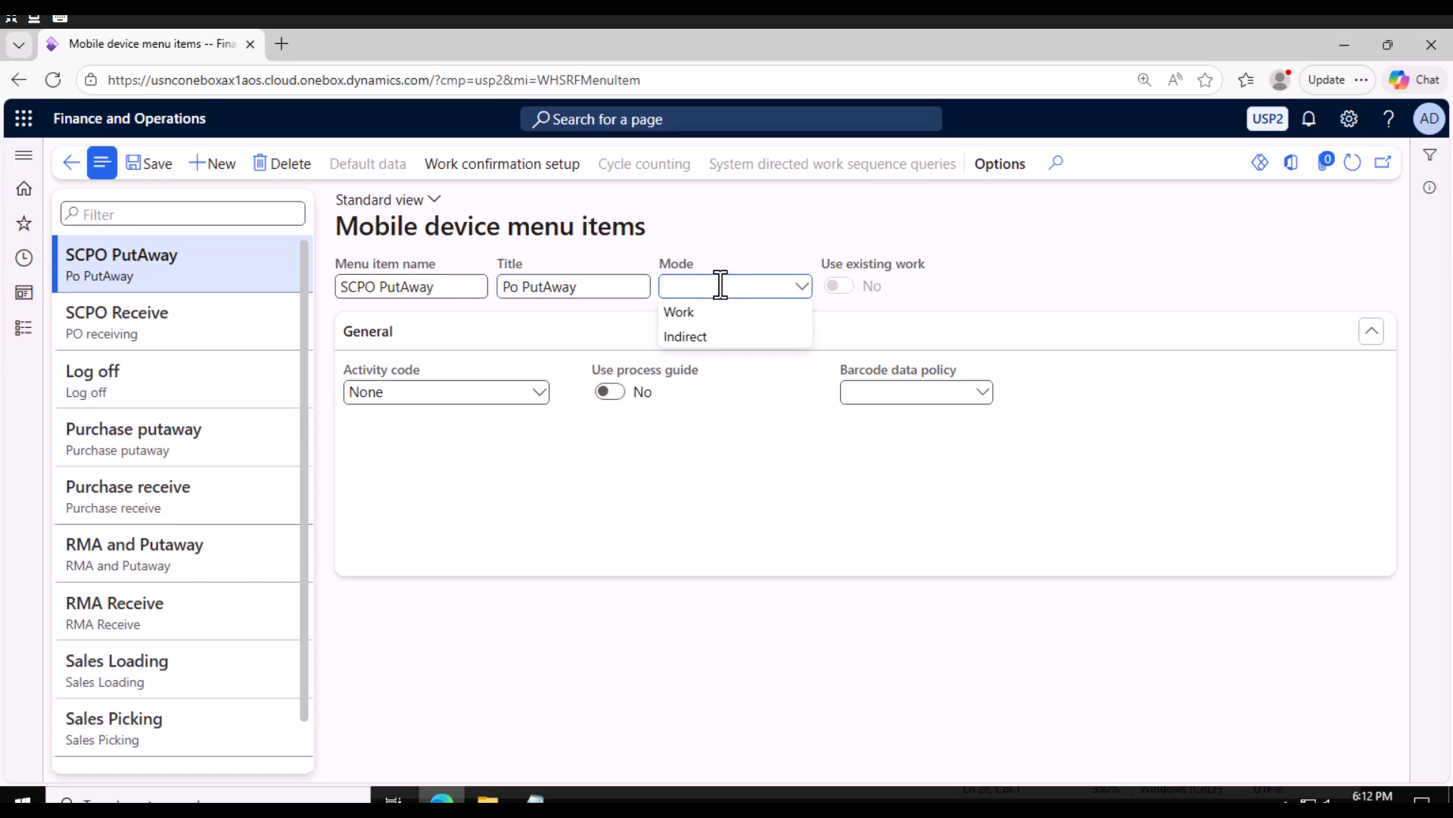
click(730, 311)
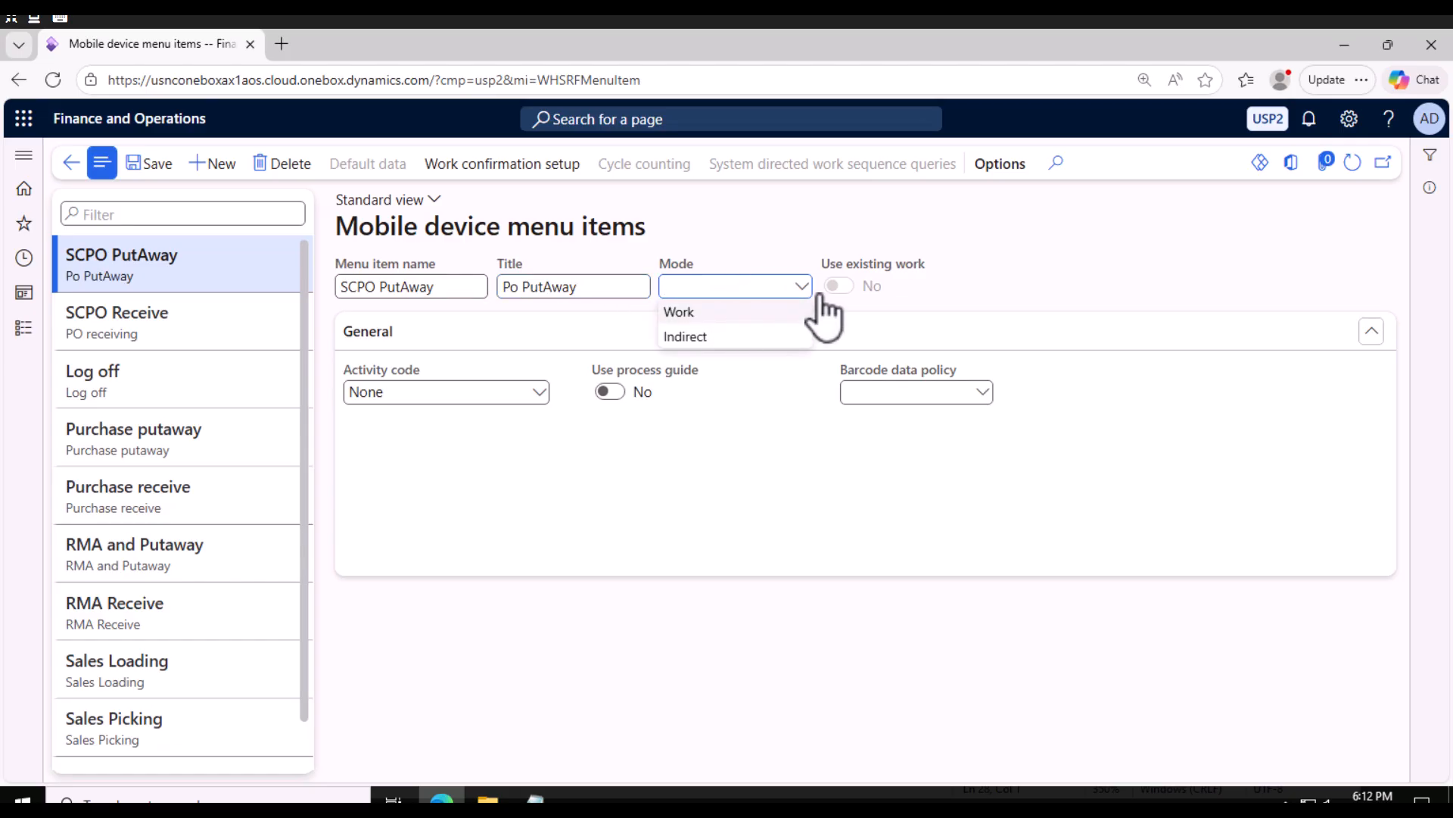
click(842, 288)
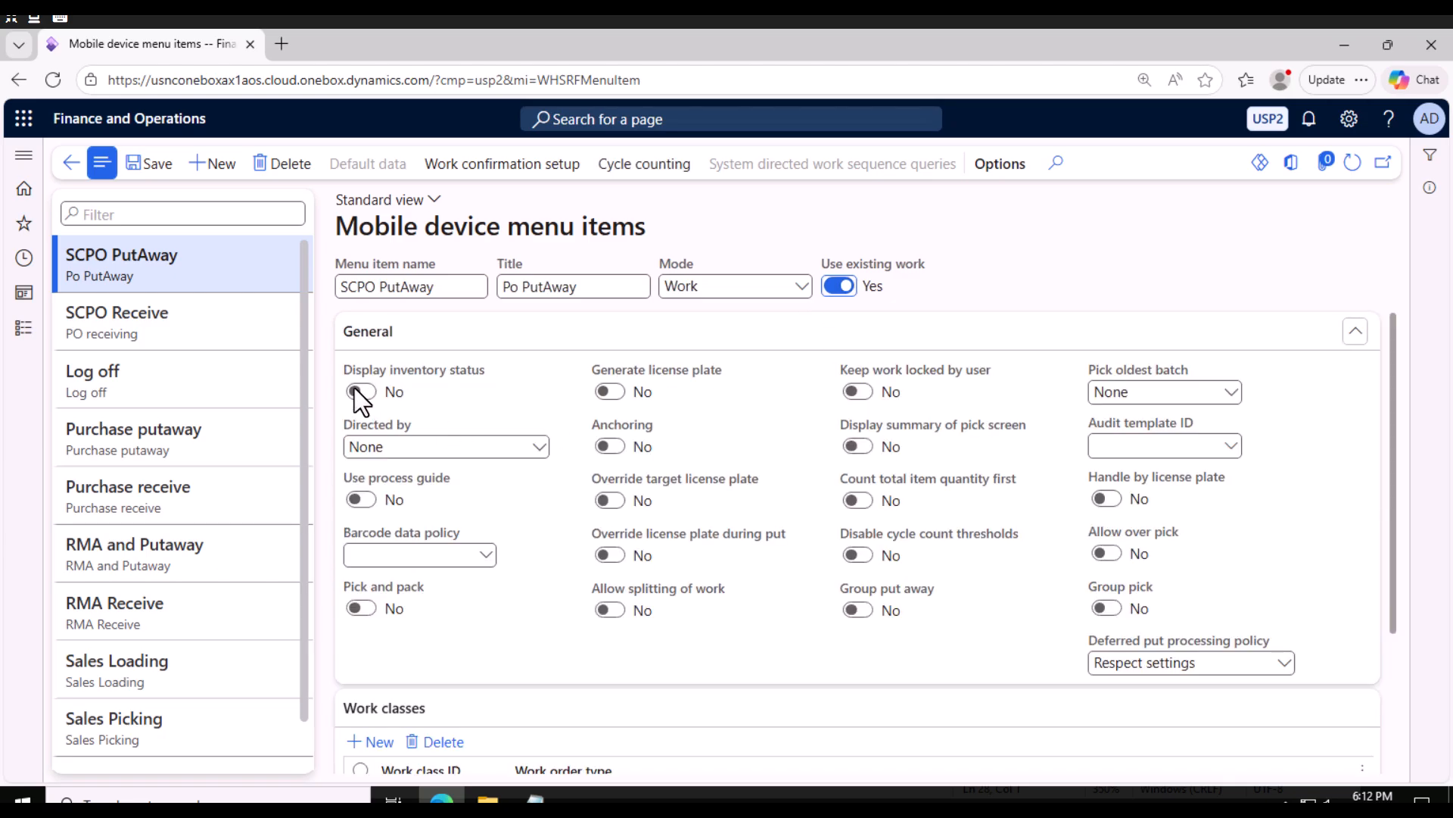
Set Directed by to User grouping and save the menu item.
click(540, 446)
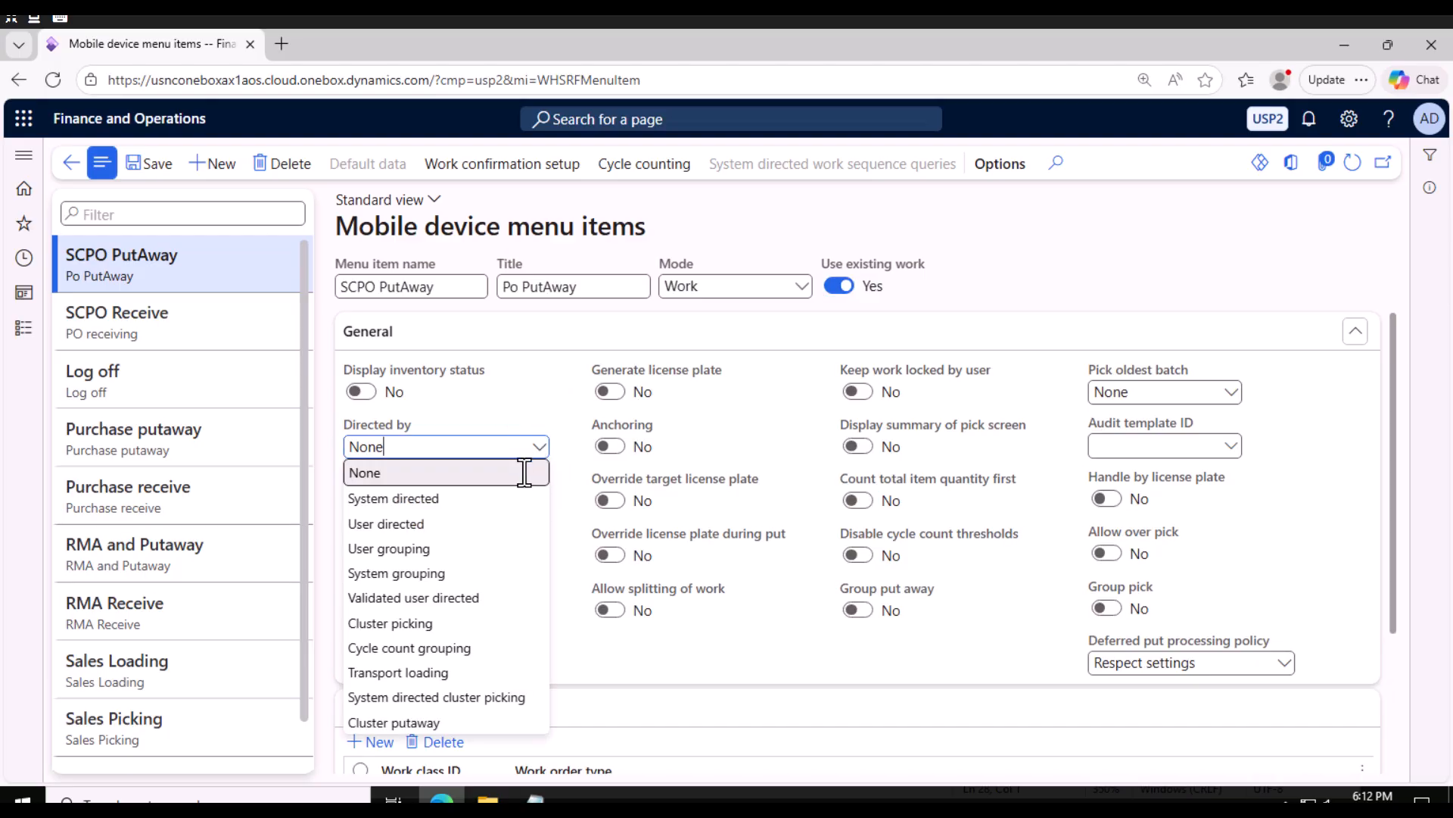
click(415, 548)
click(156, 168)
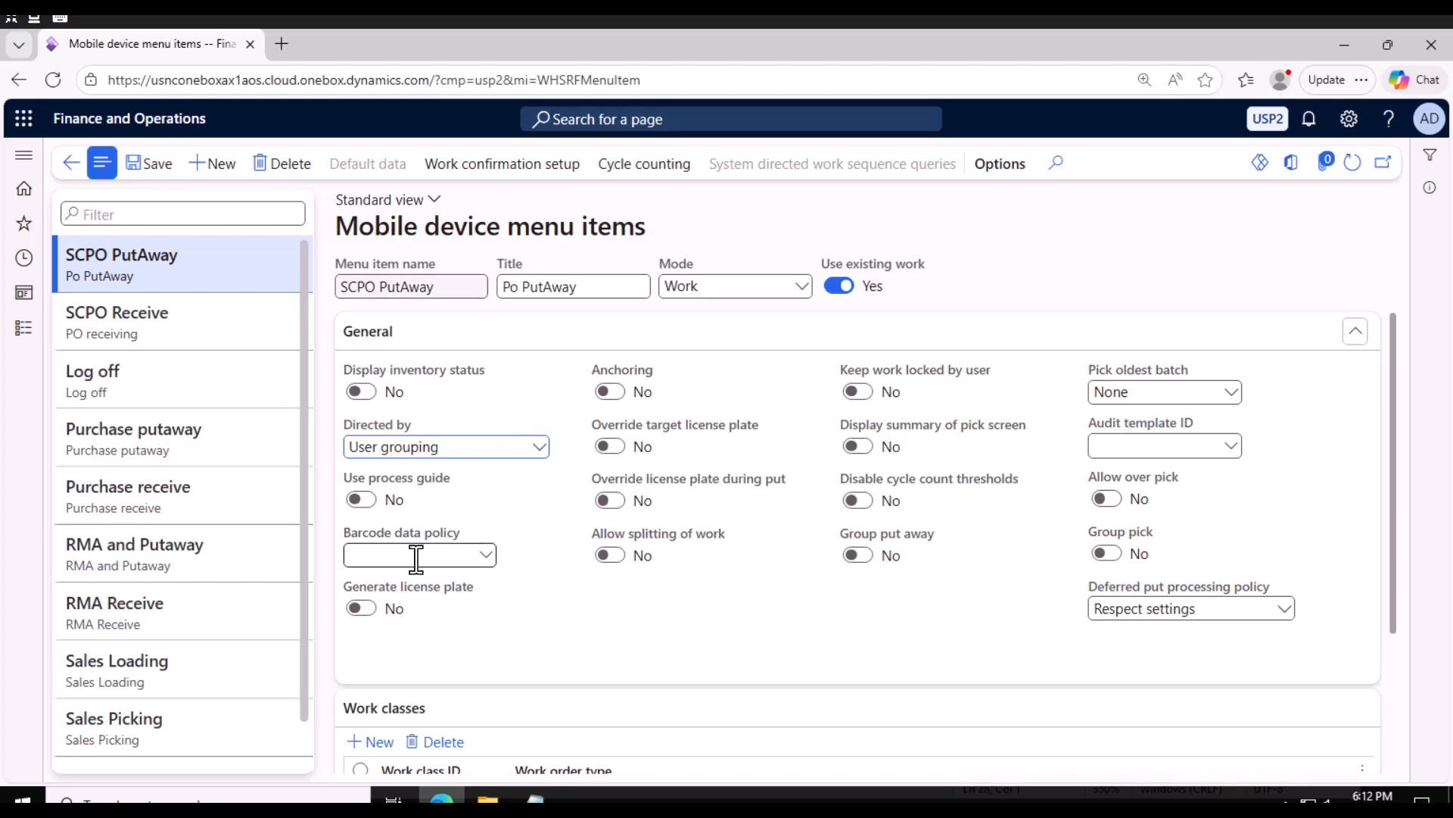
Add the P-Orders work class to the SCPO PutAway item's work classes and save.
scroll(415, 558, down, 3)
scroll(422, 574, up, 3)
scroll(425, 597, down, 3)
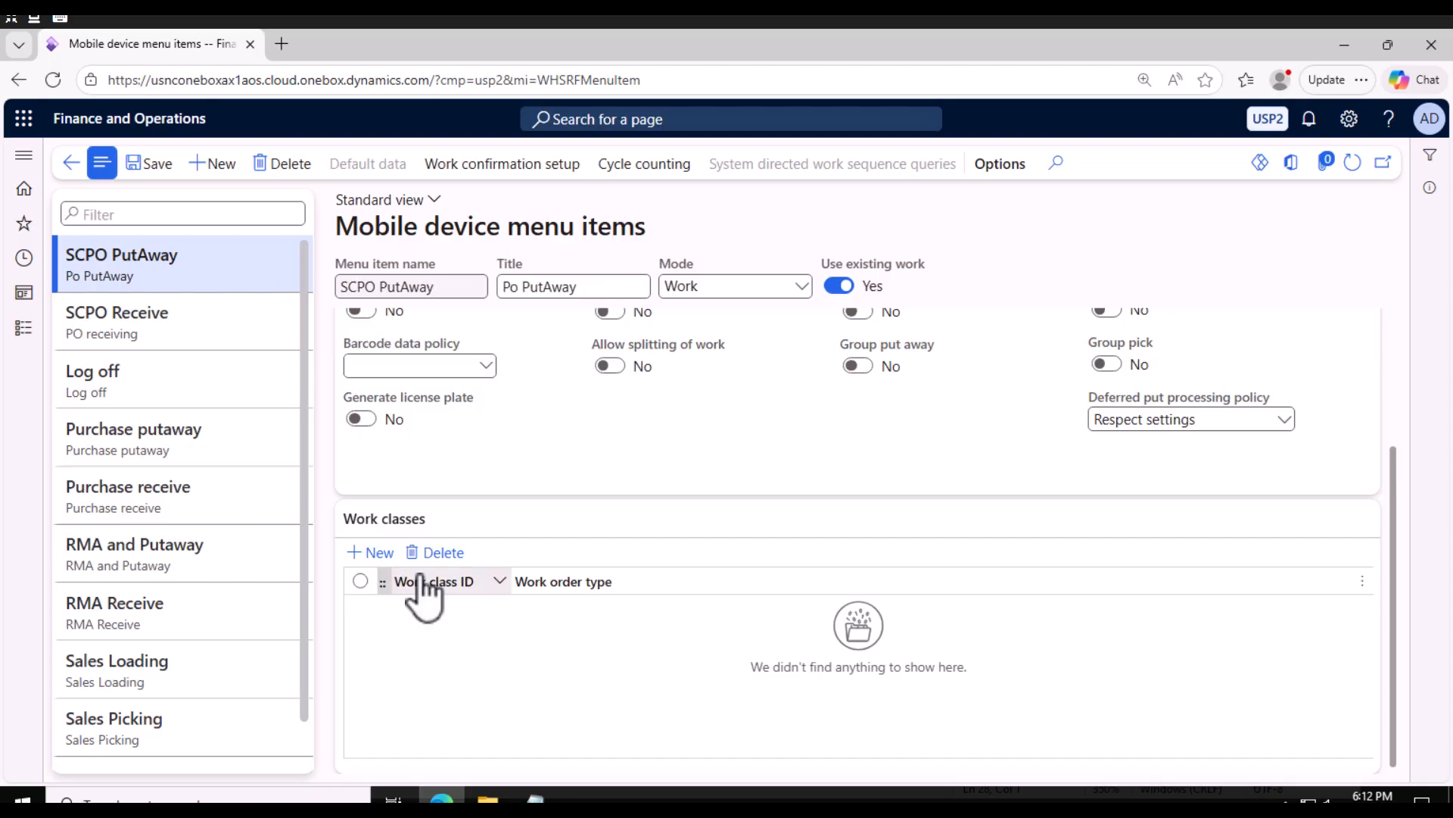
scroll(424, 597, up, 3)
click(142, 173)
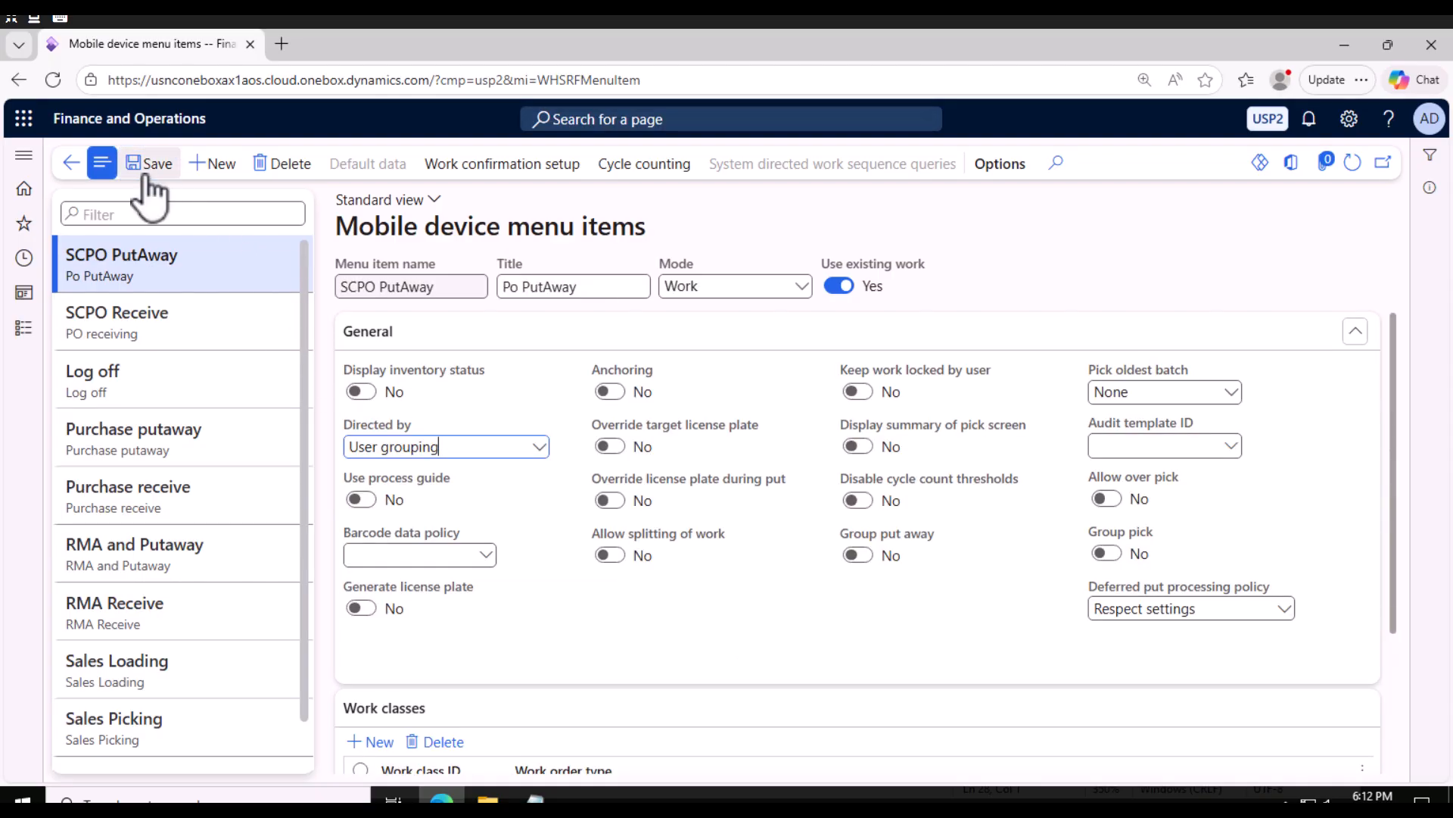
scroll(429, 642, down, 3)
click(377, 553)
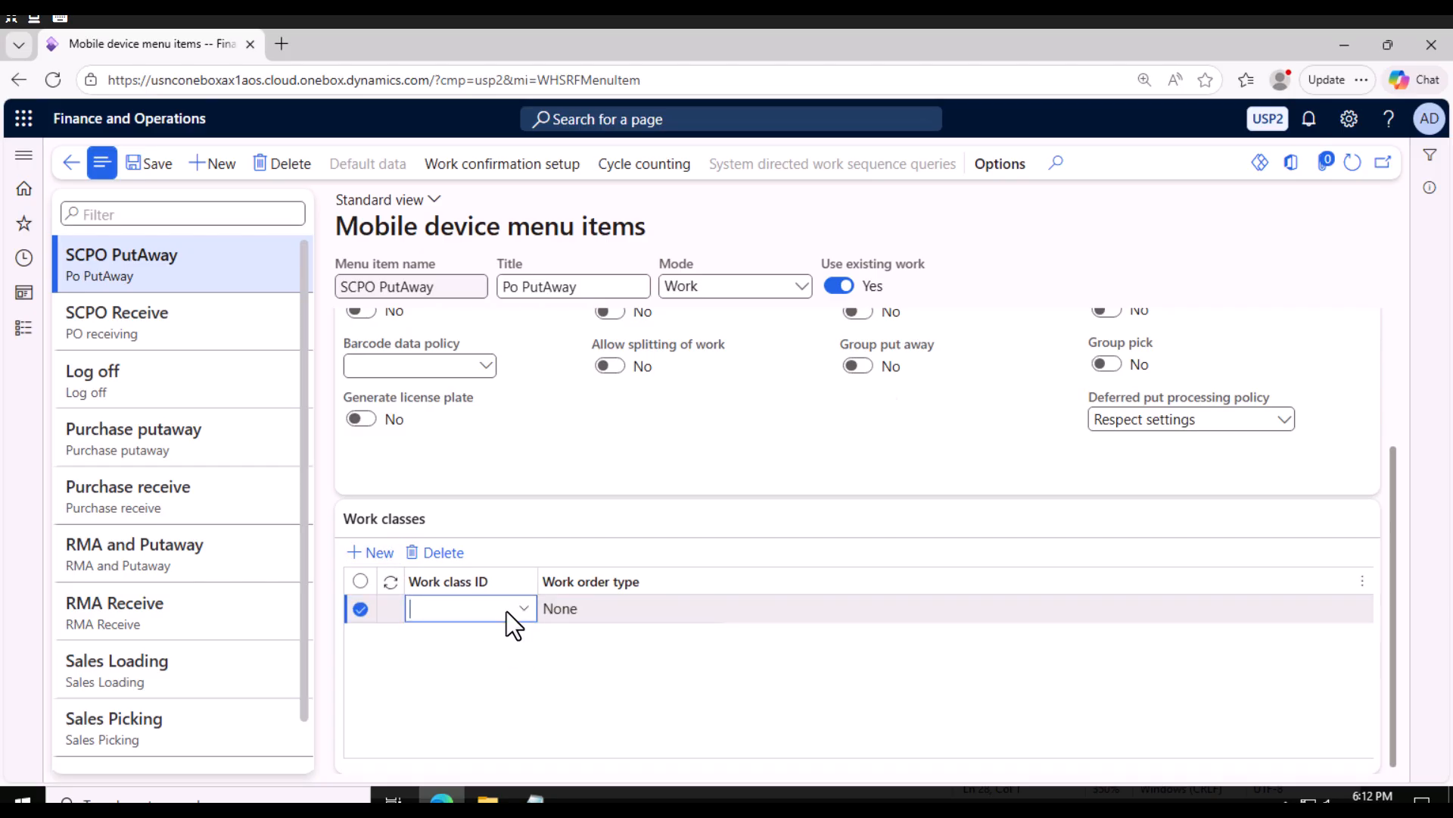
click(501, 615)
click(464, 442)
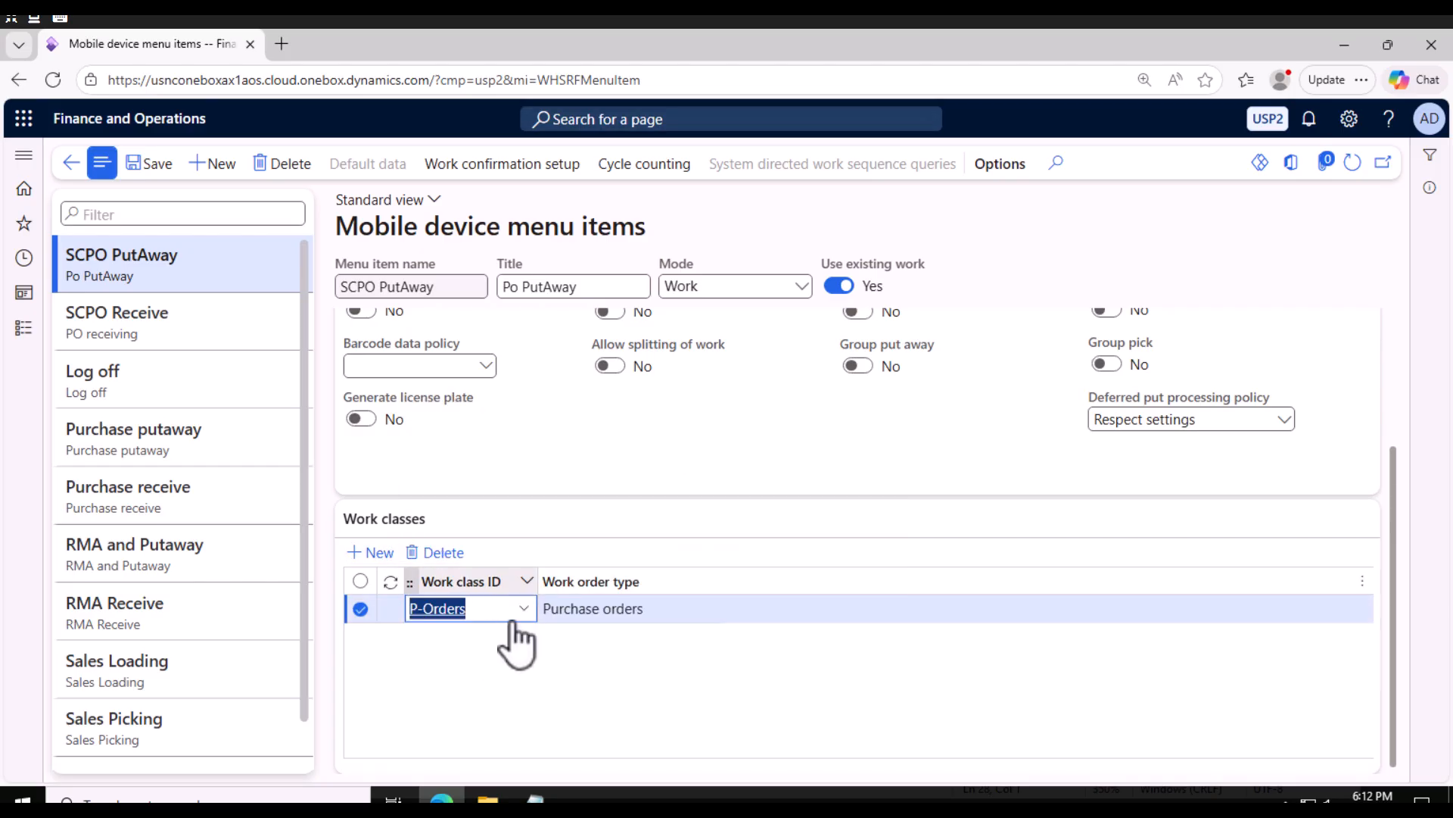
click(151, 168)
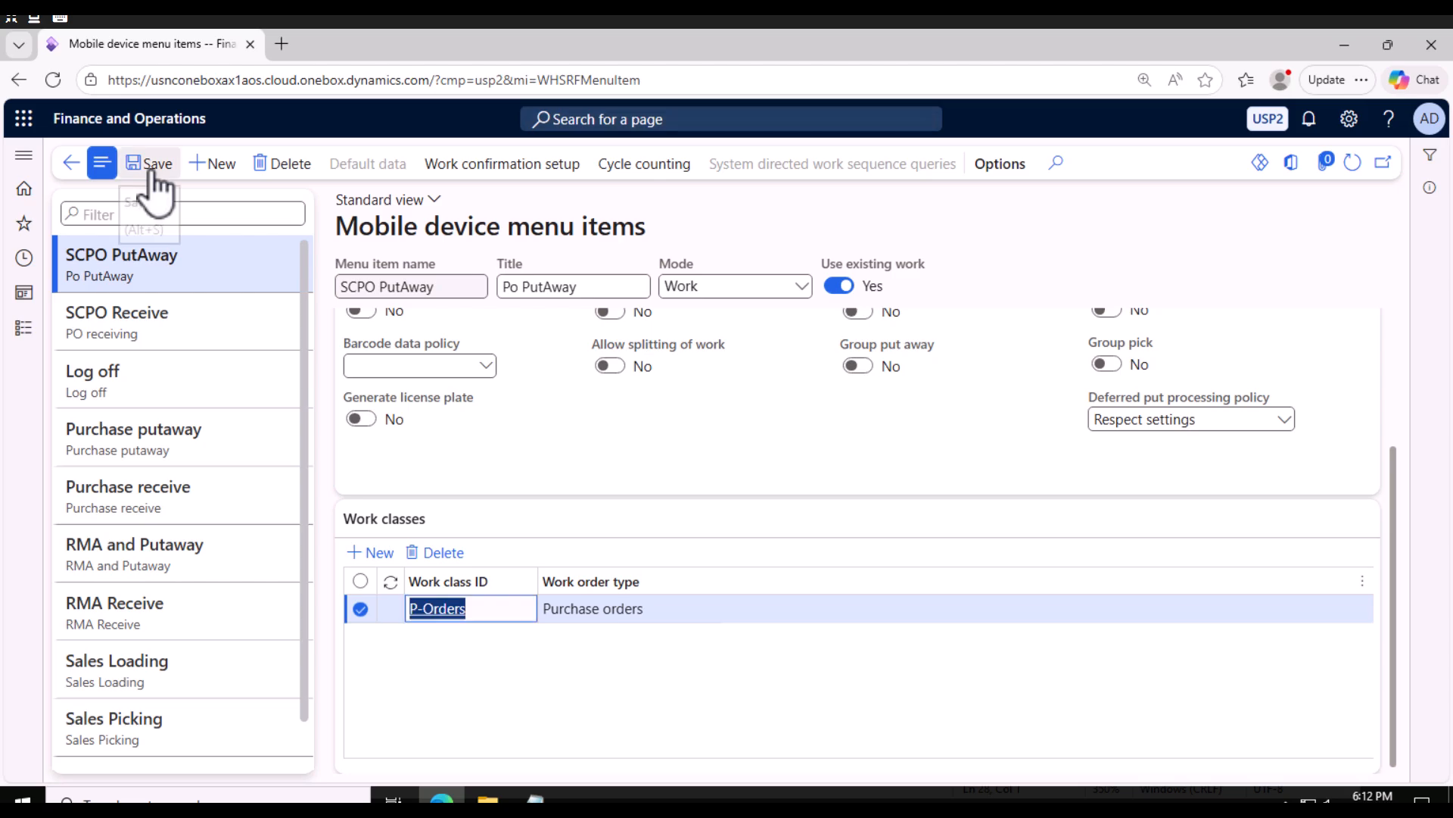
Open the Mobile device menu setup page and create a new menu named SC Test.
click(31, 331)
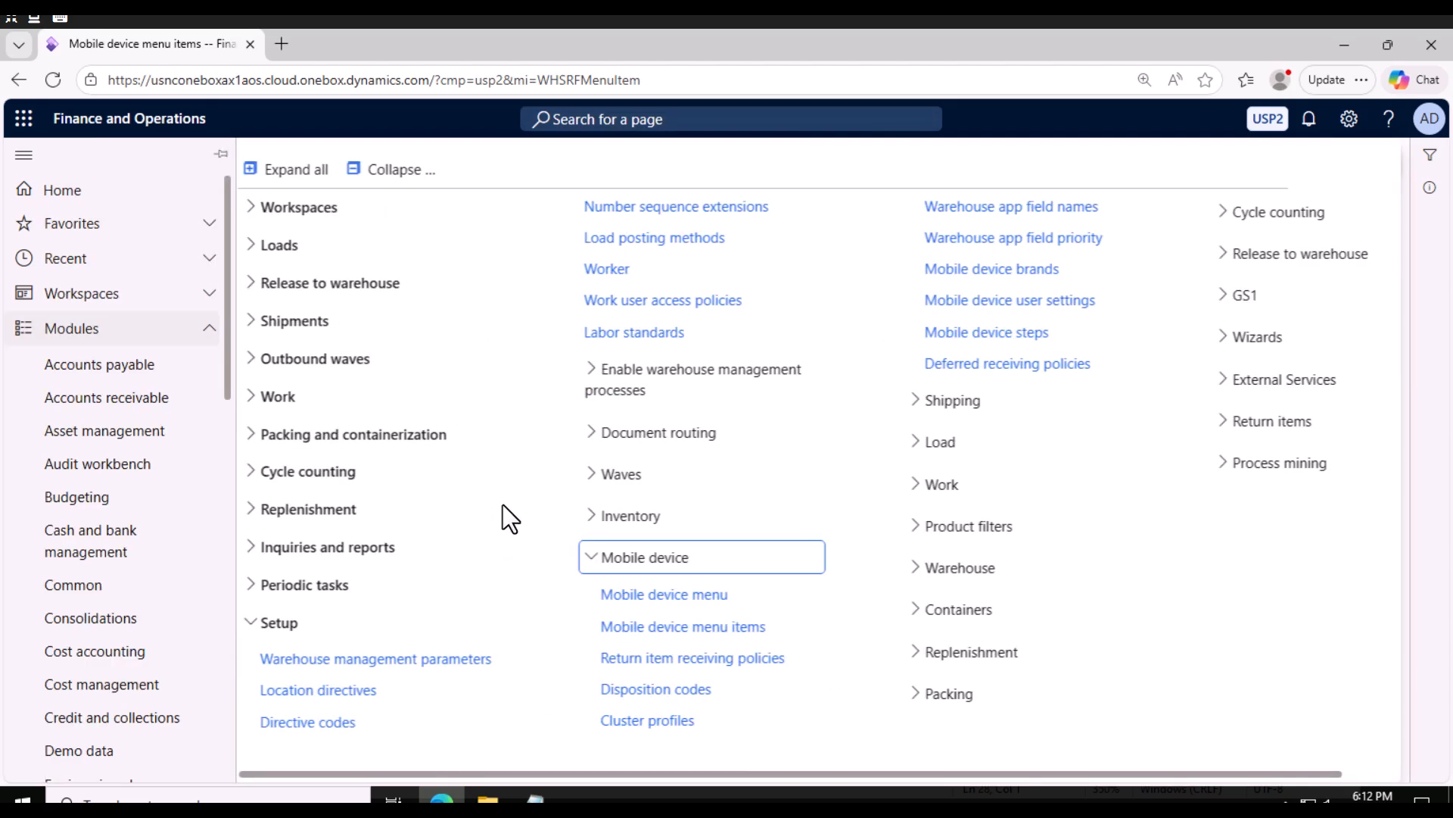
click(669, 596)
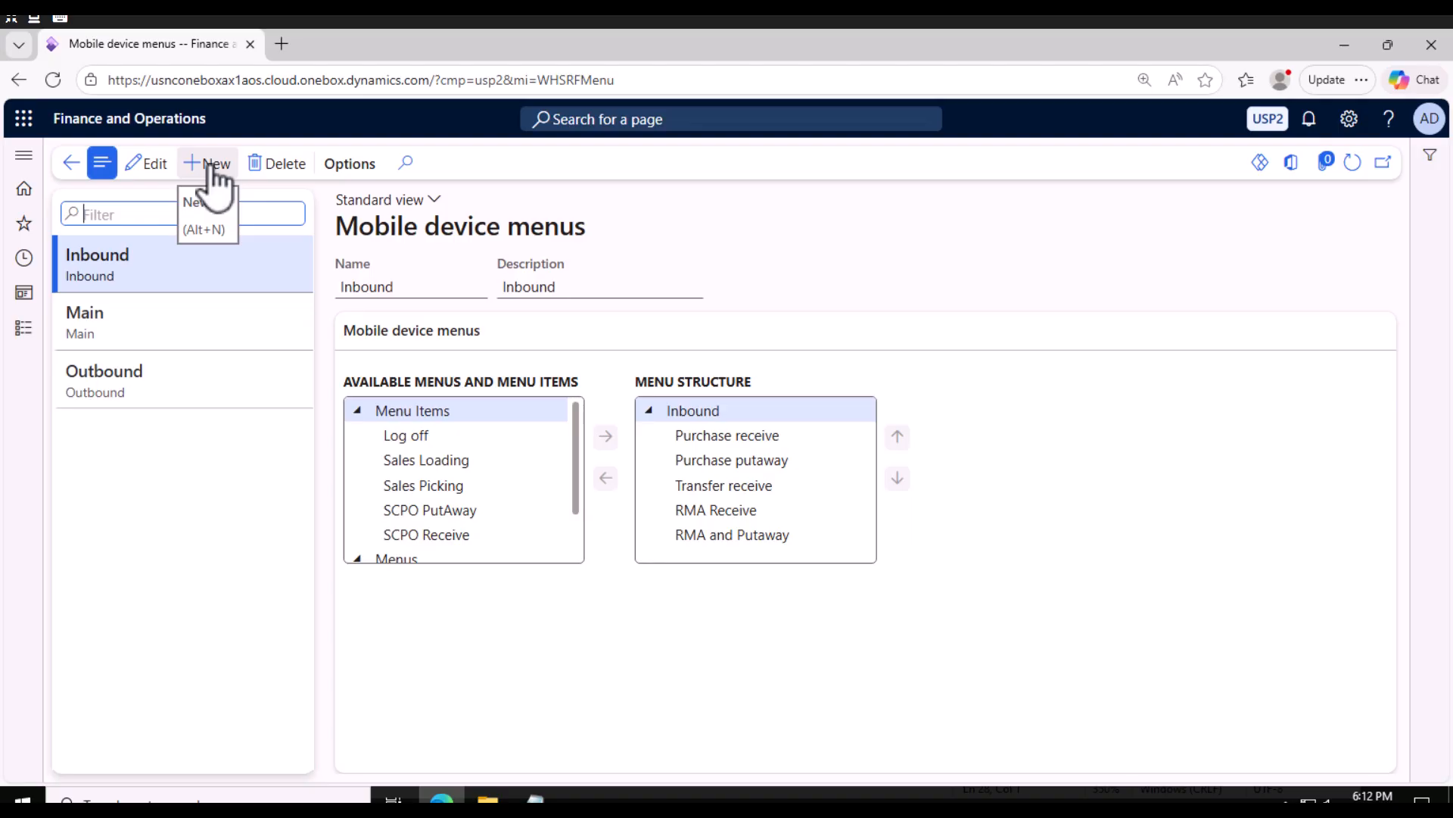
click(212, 170)
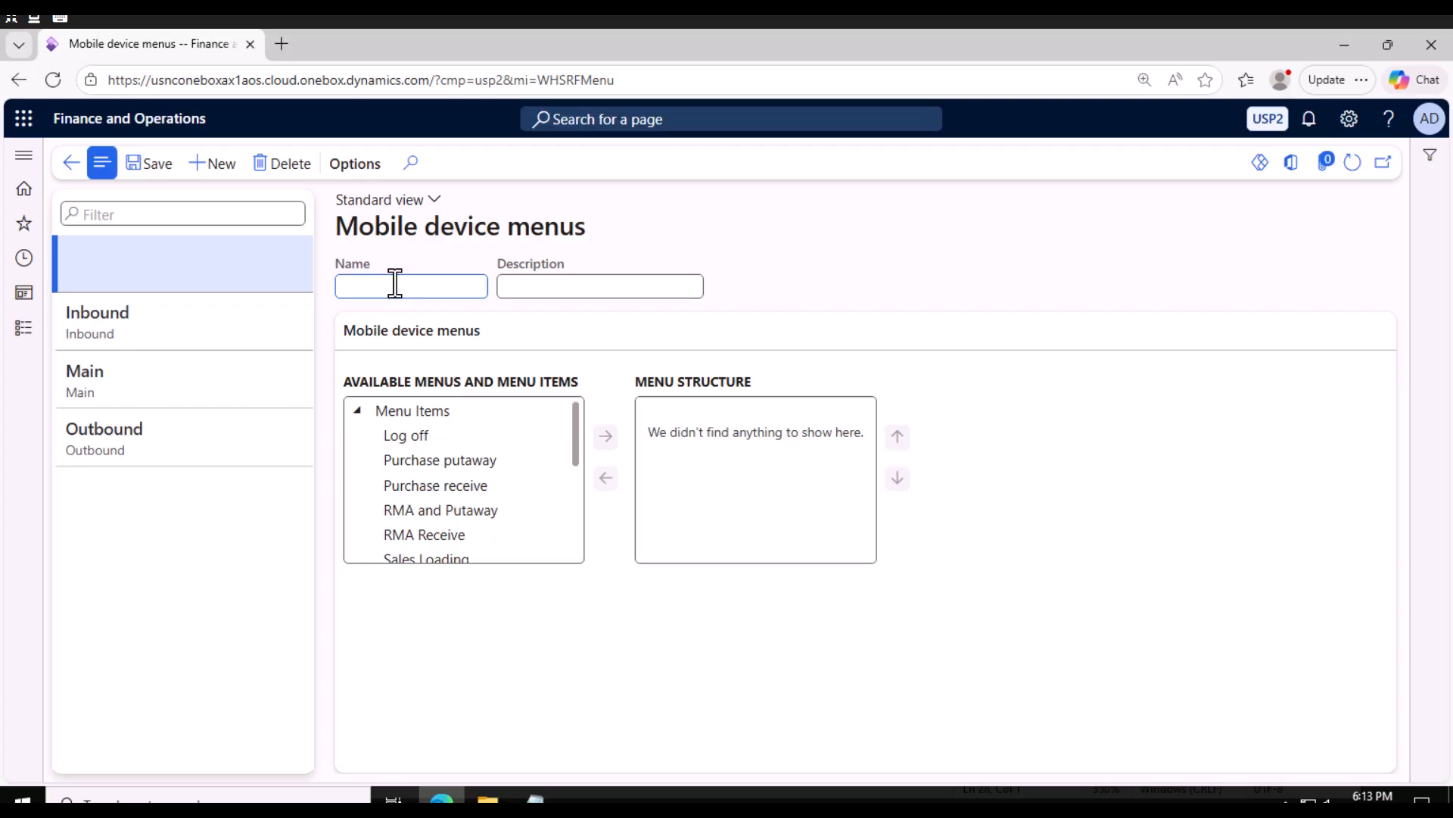
text(SC Test)
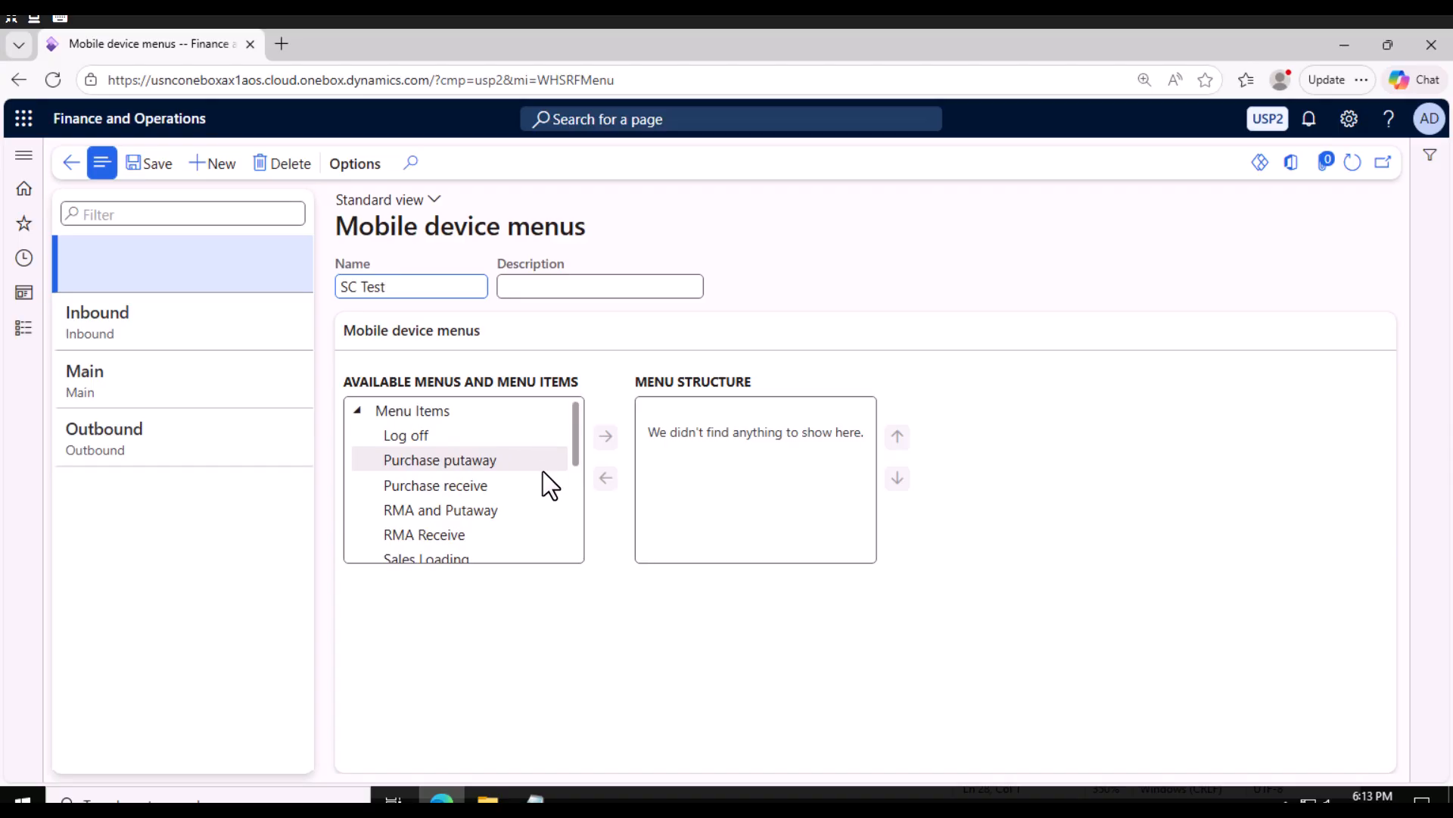
Add the SCPO PutAway and SCPO Receive items to the SC Test menu structure and save.
drag(574, 455, 576, 510)
click(453, 466)
click(607, 436)
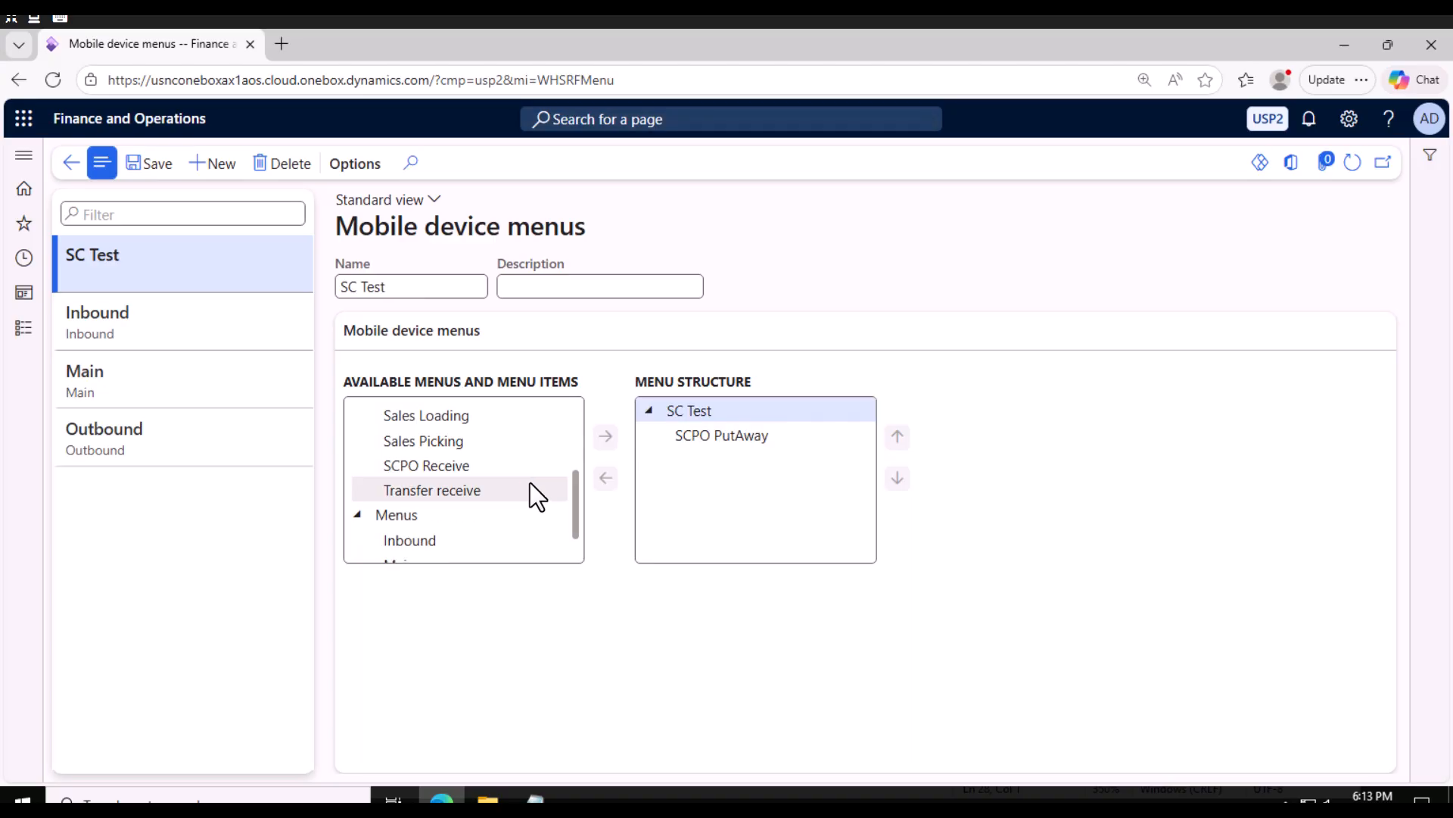
click(436, 466)
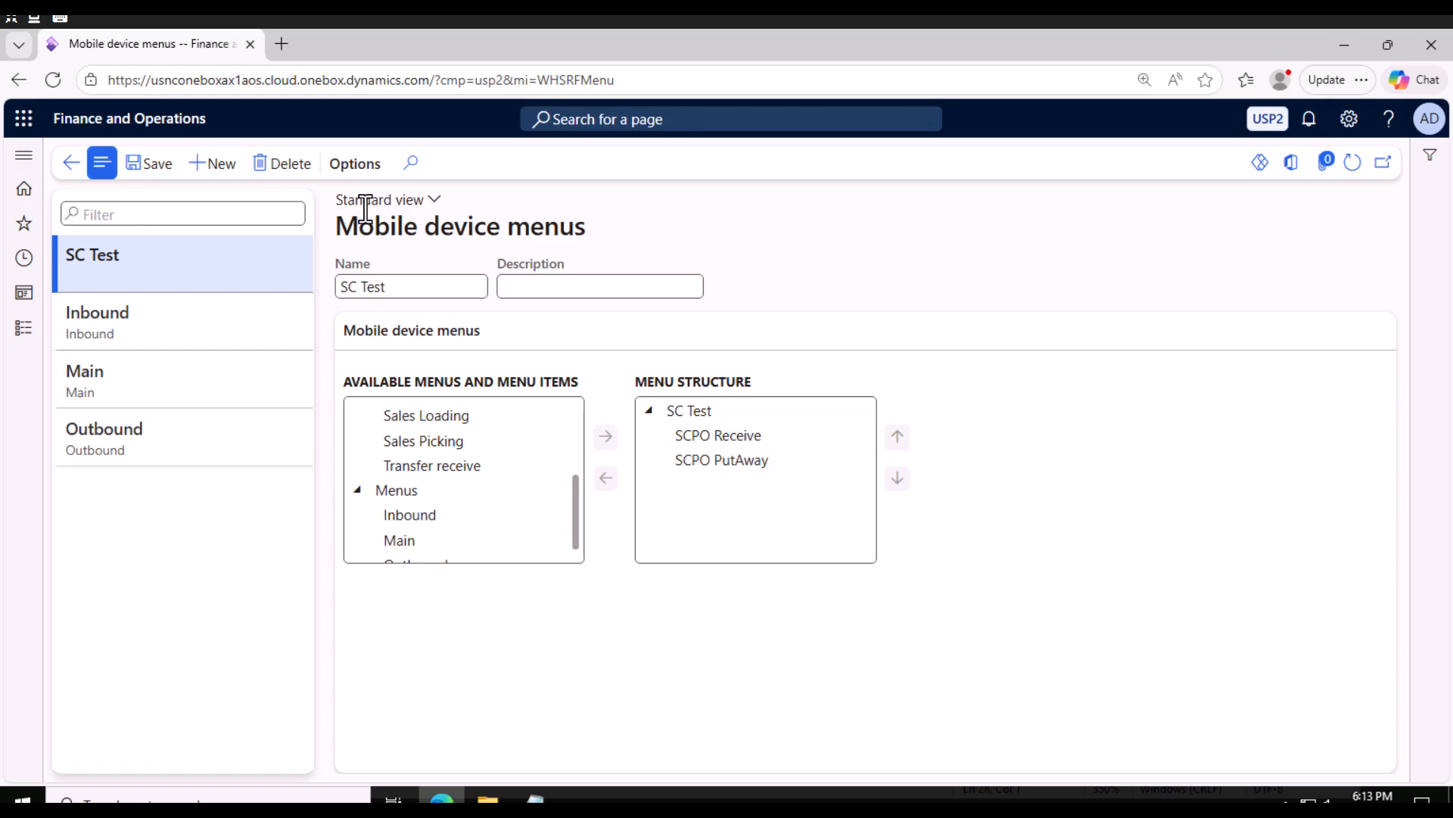
click(146, 165)
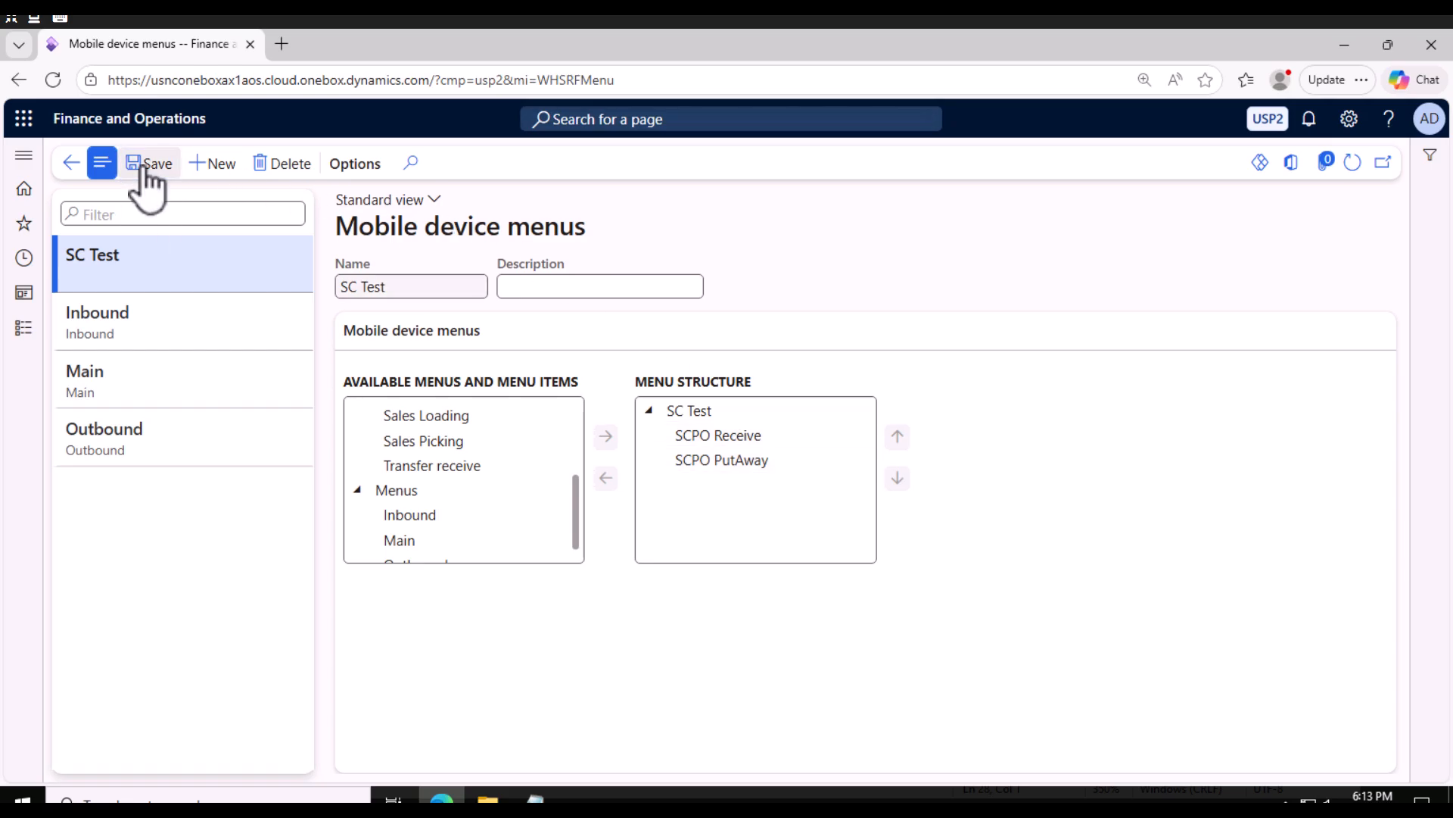
Open the Work users setup page, create a new work user, and select the worker from the lookup.
click(28, 329)
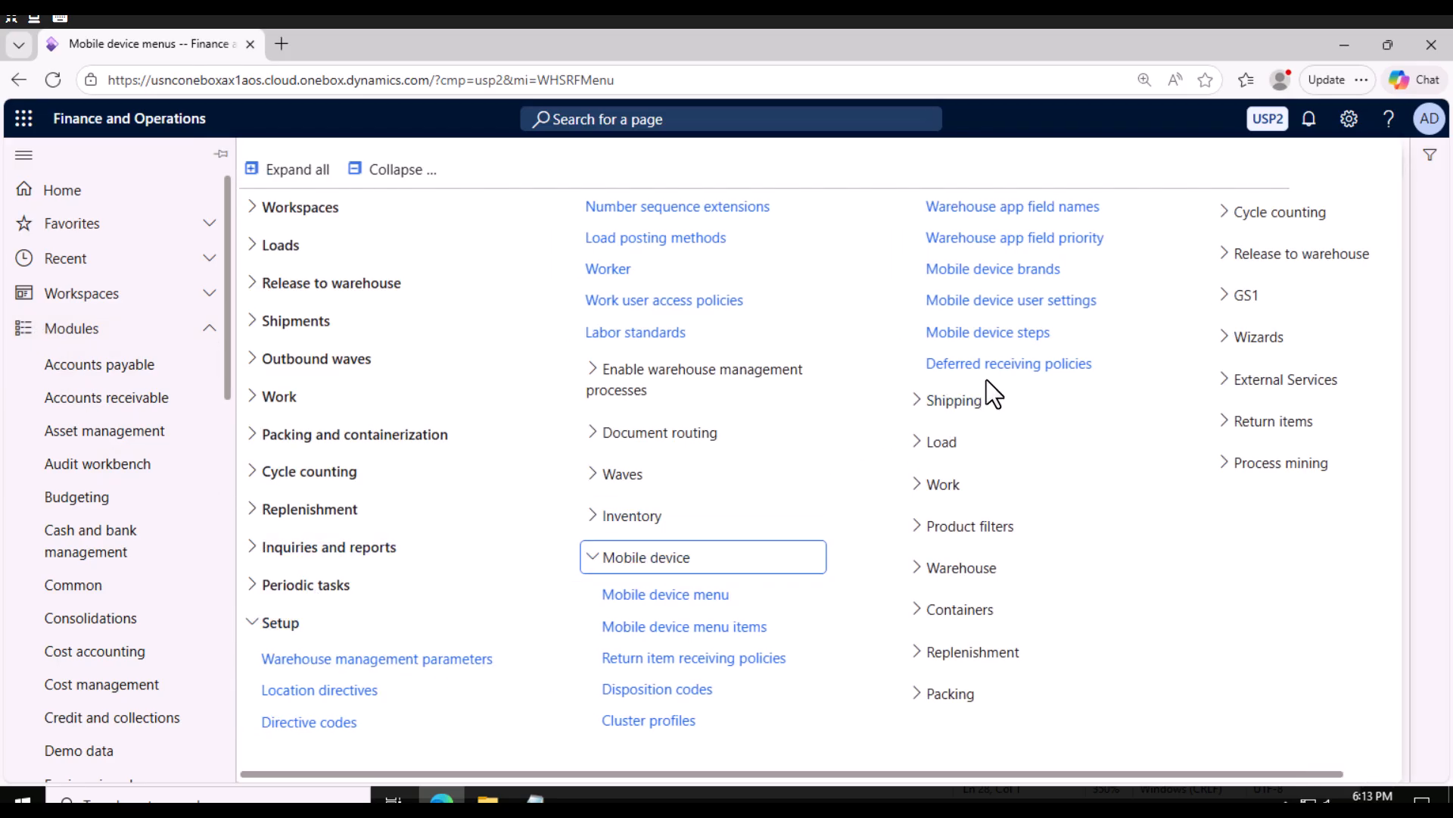
click(940, 484)
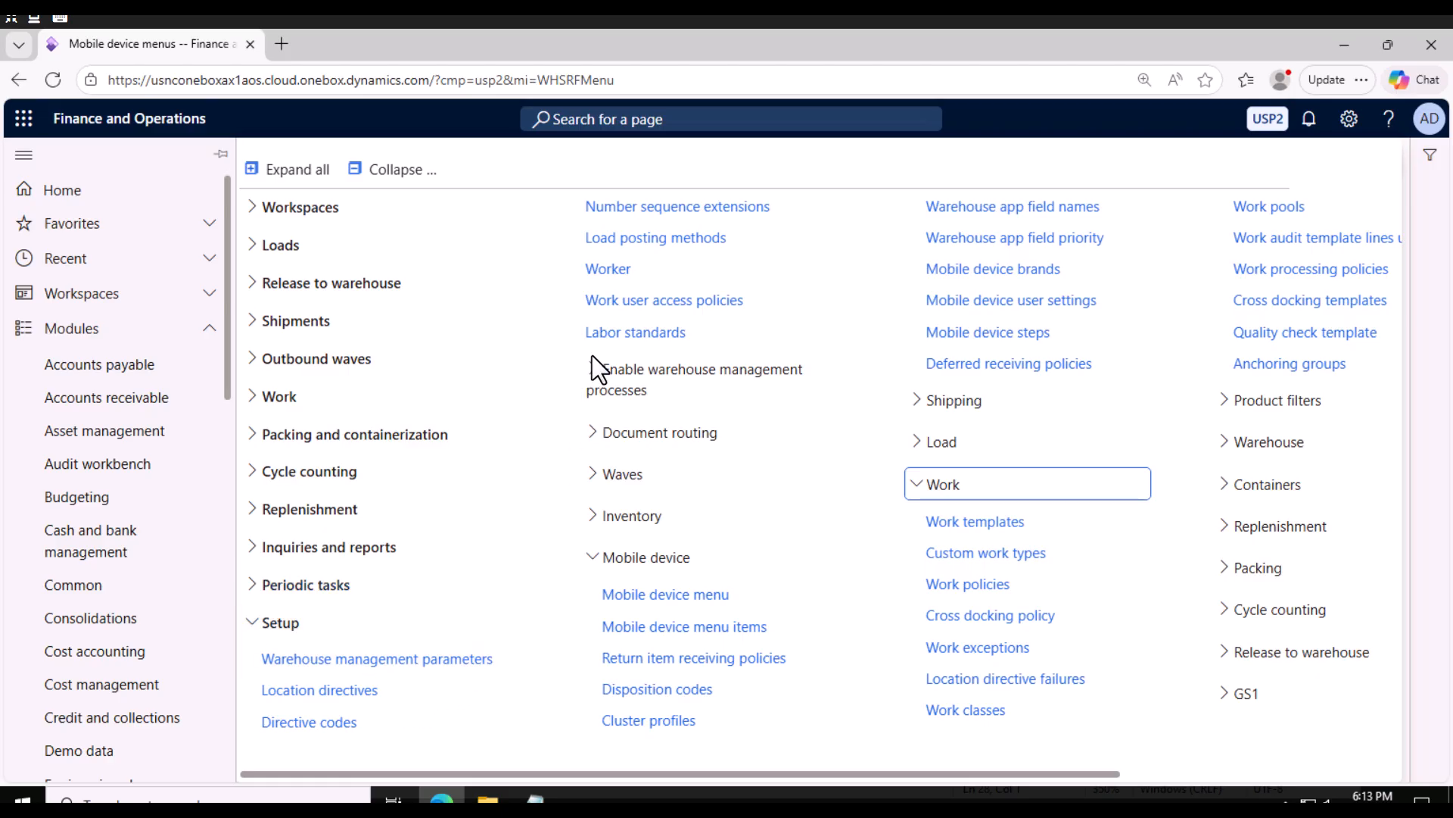
click(610, 271)
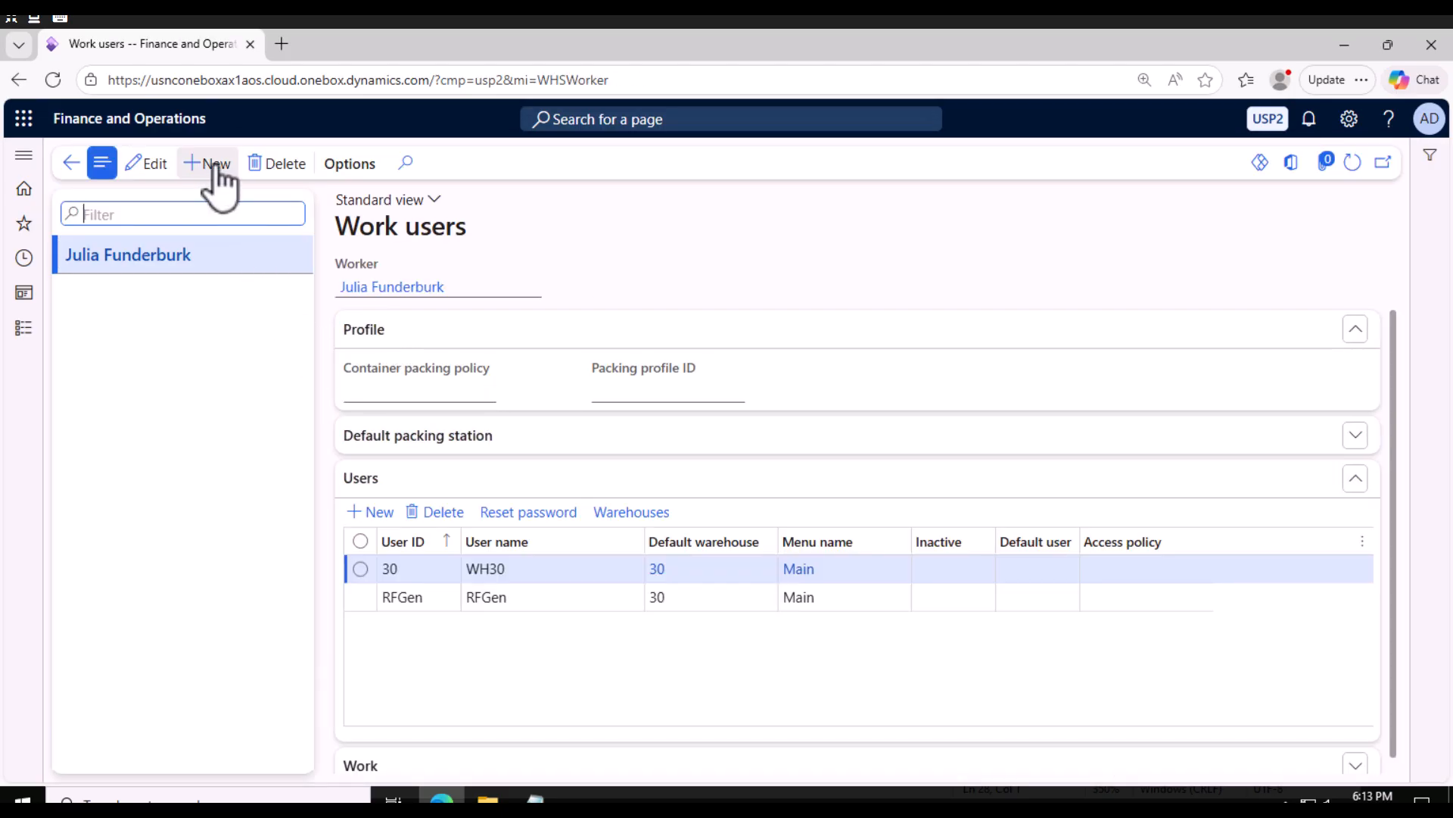
click(206, 168)
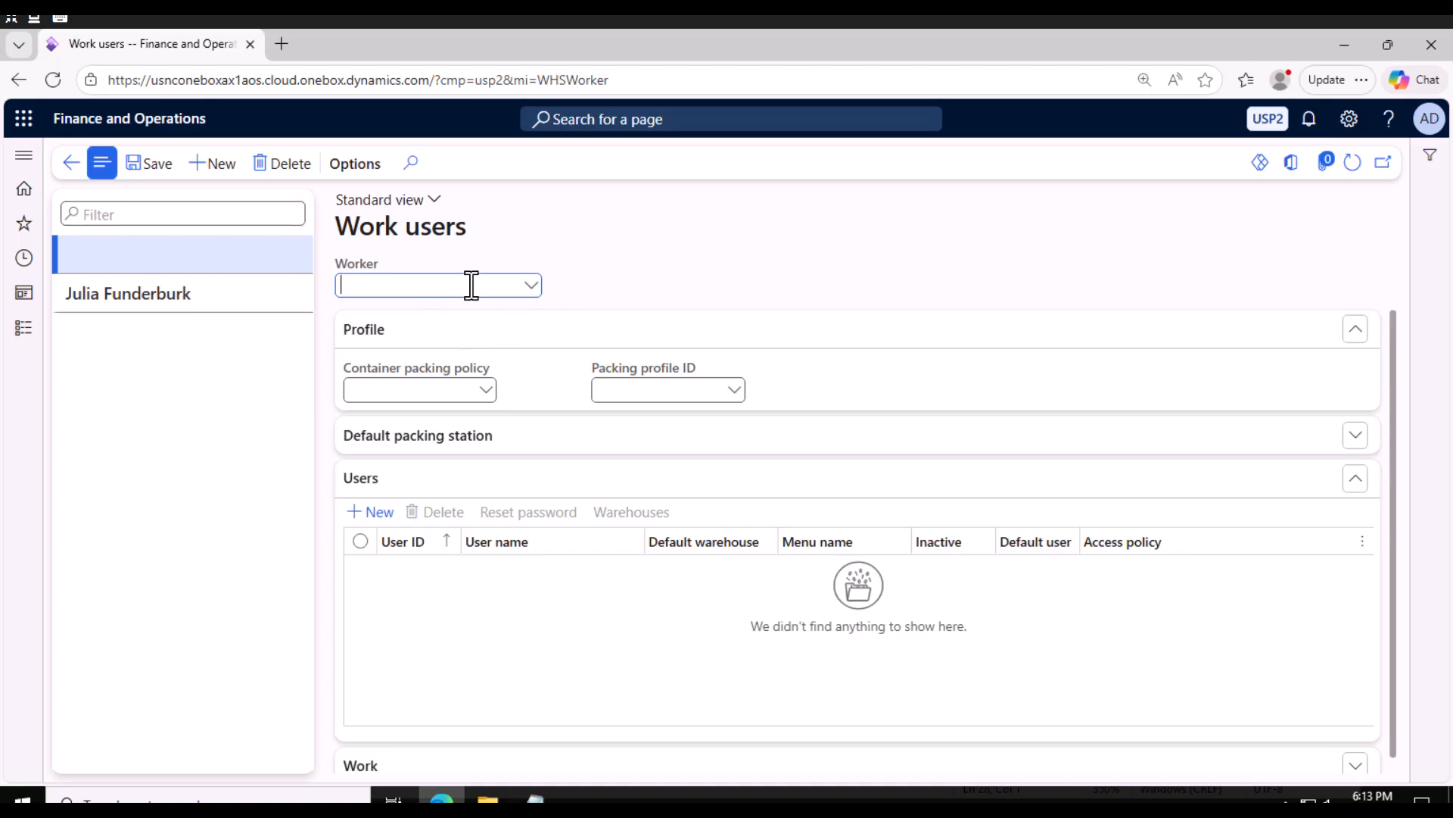
text(ted)
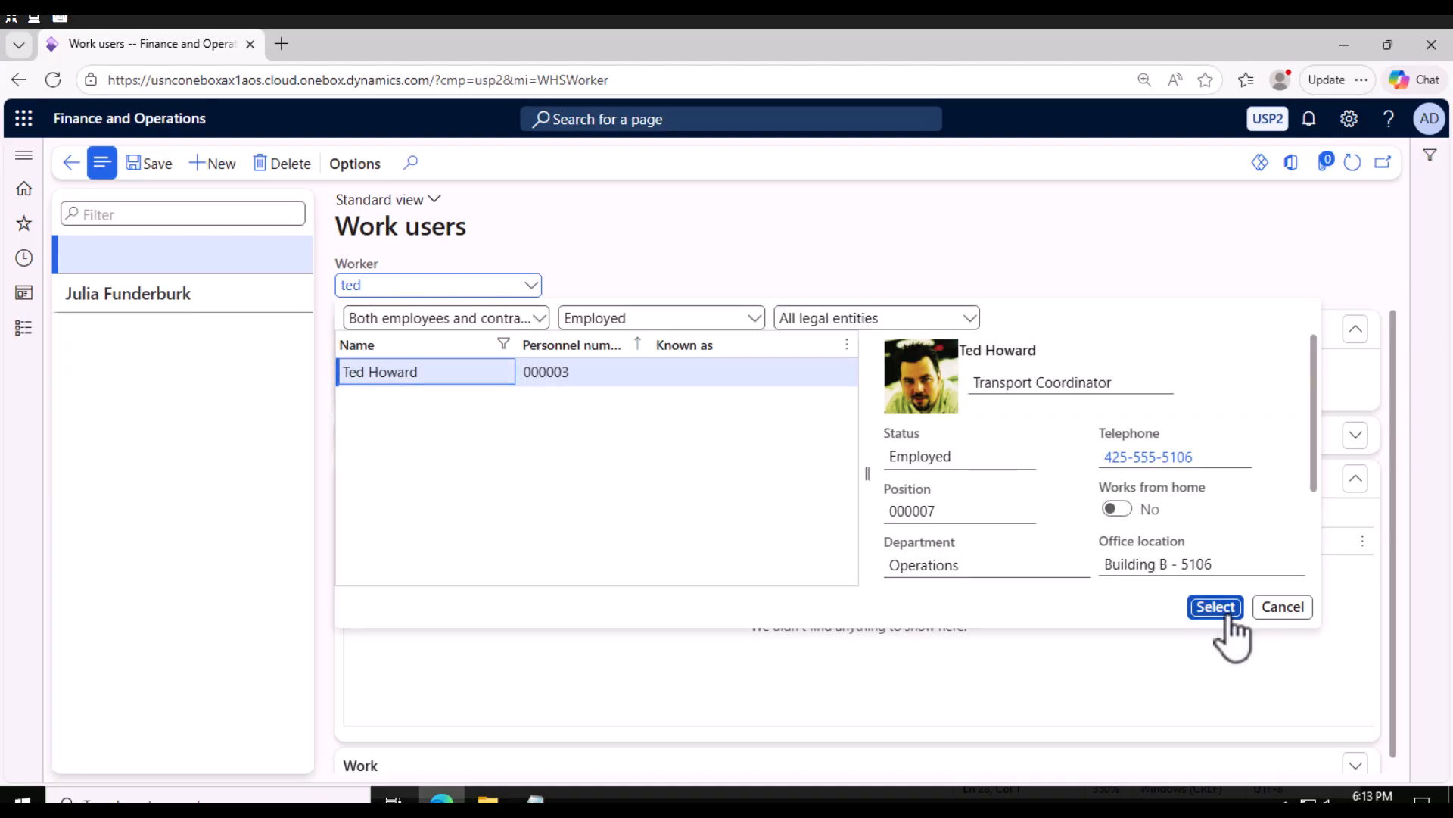
click(1215, 607)
Set the default packing station to site 3 and warehouse 30 and save.
click(419, 447)
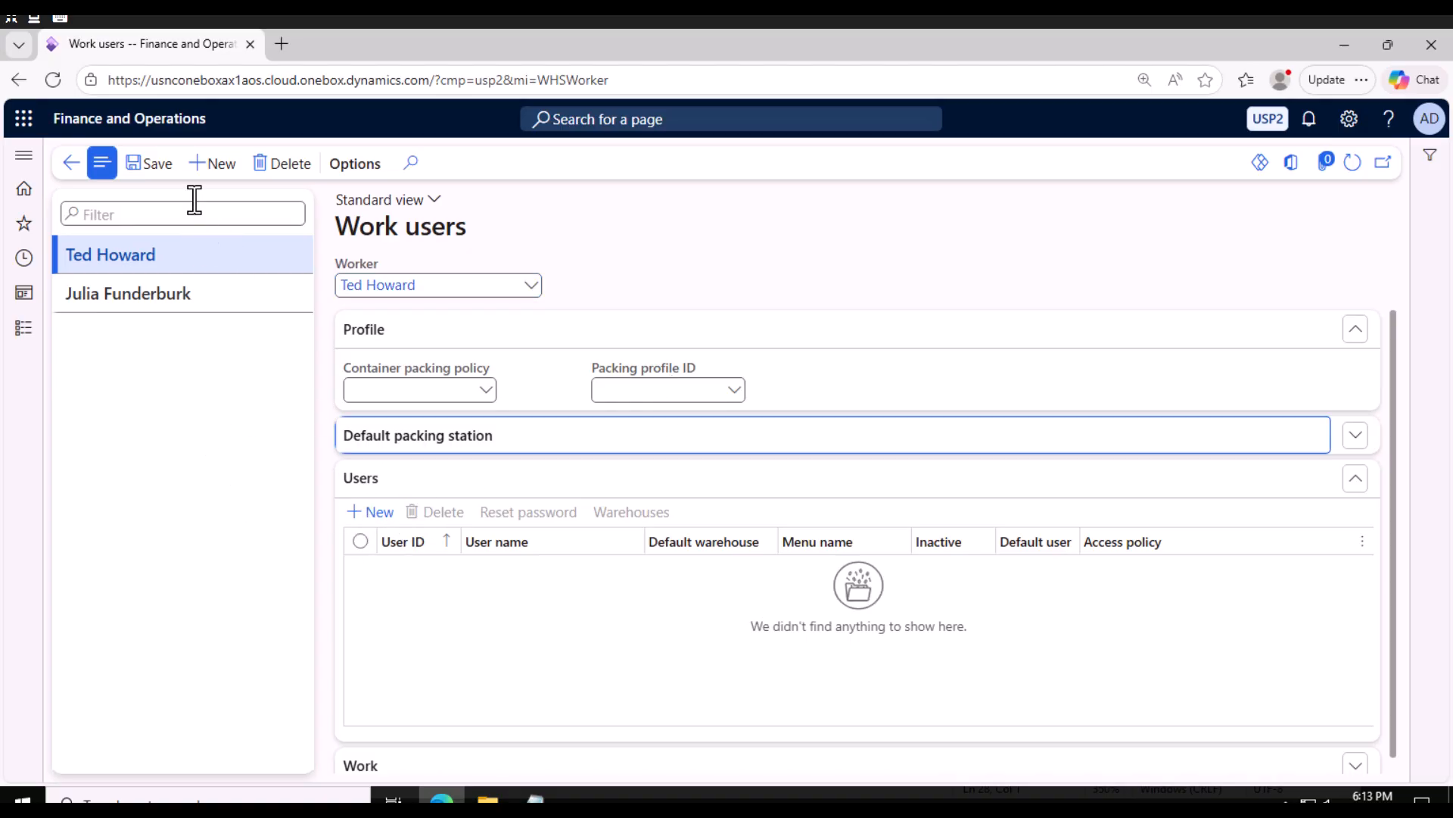
click(428, 494)
click(659, 494)
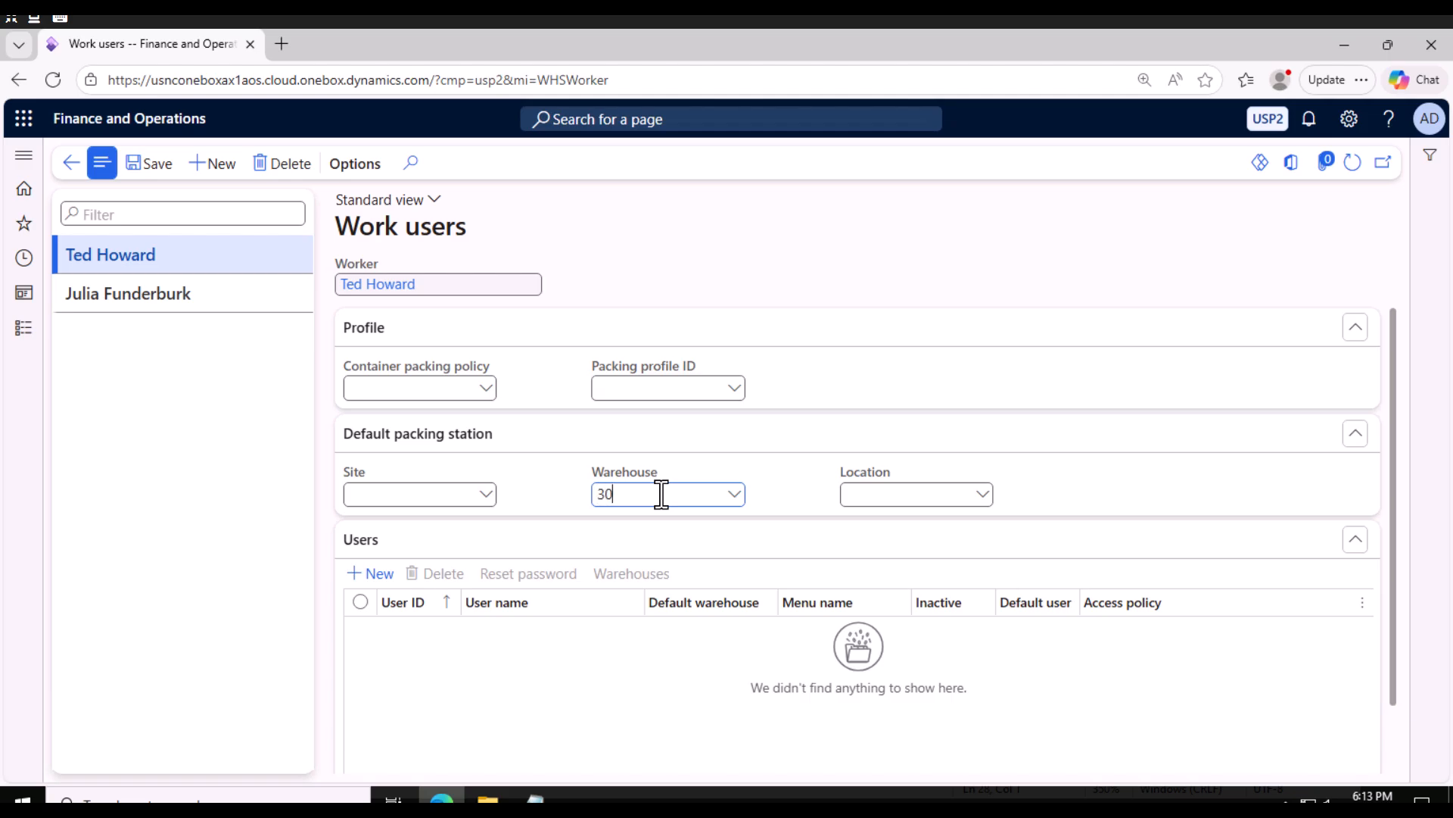
click(658, 550)
click(139, 155)
Add a new user line and enter the worker's user ID and user name.
click(382, 575)
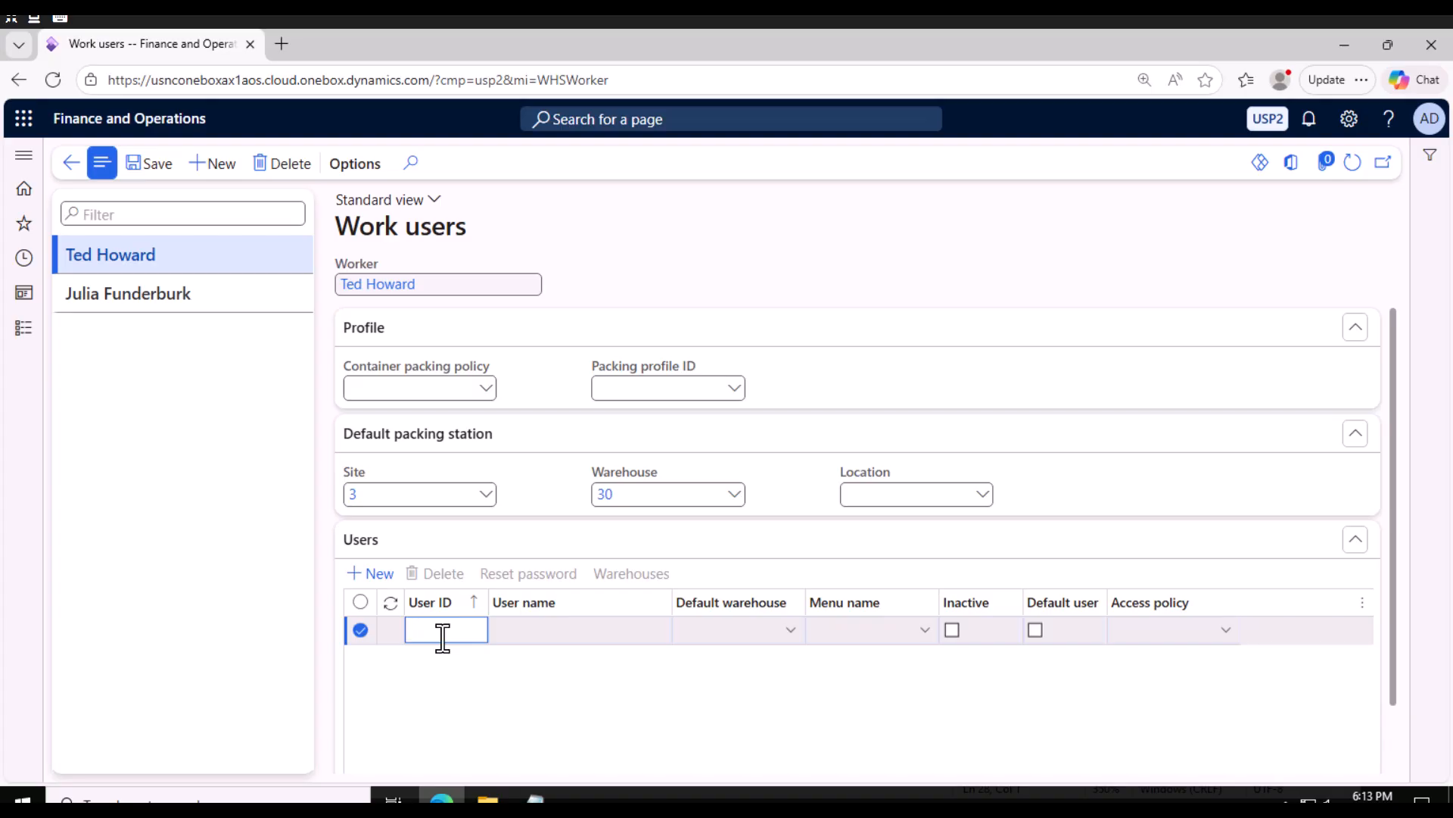
double_click(443, 638)
click(536, 629)
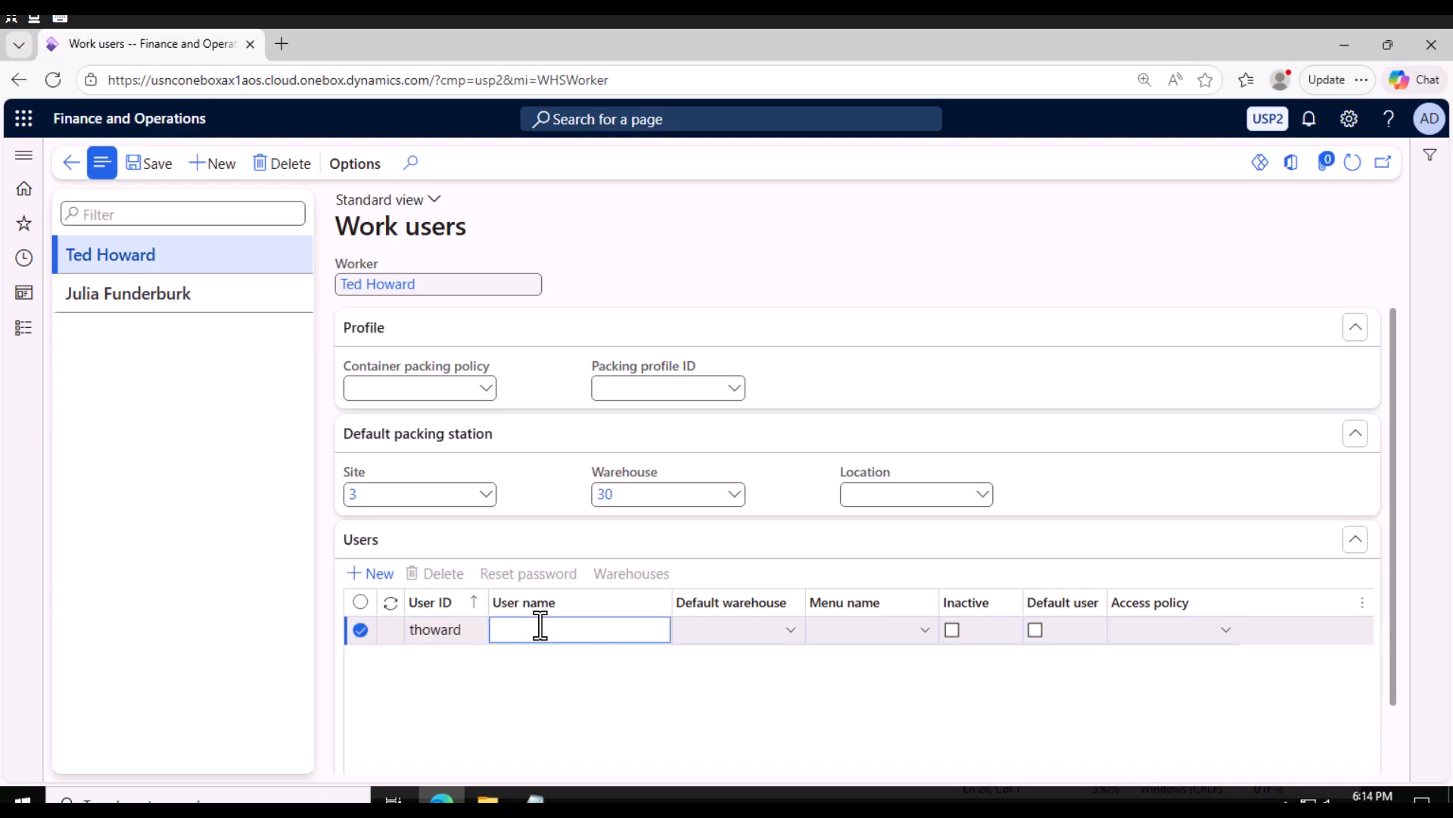
click(731, 635)
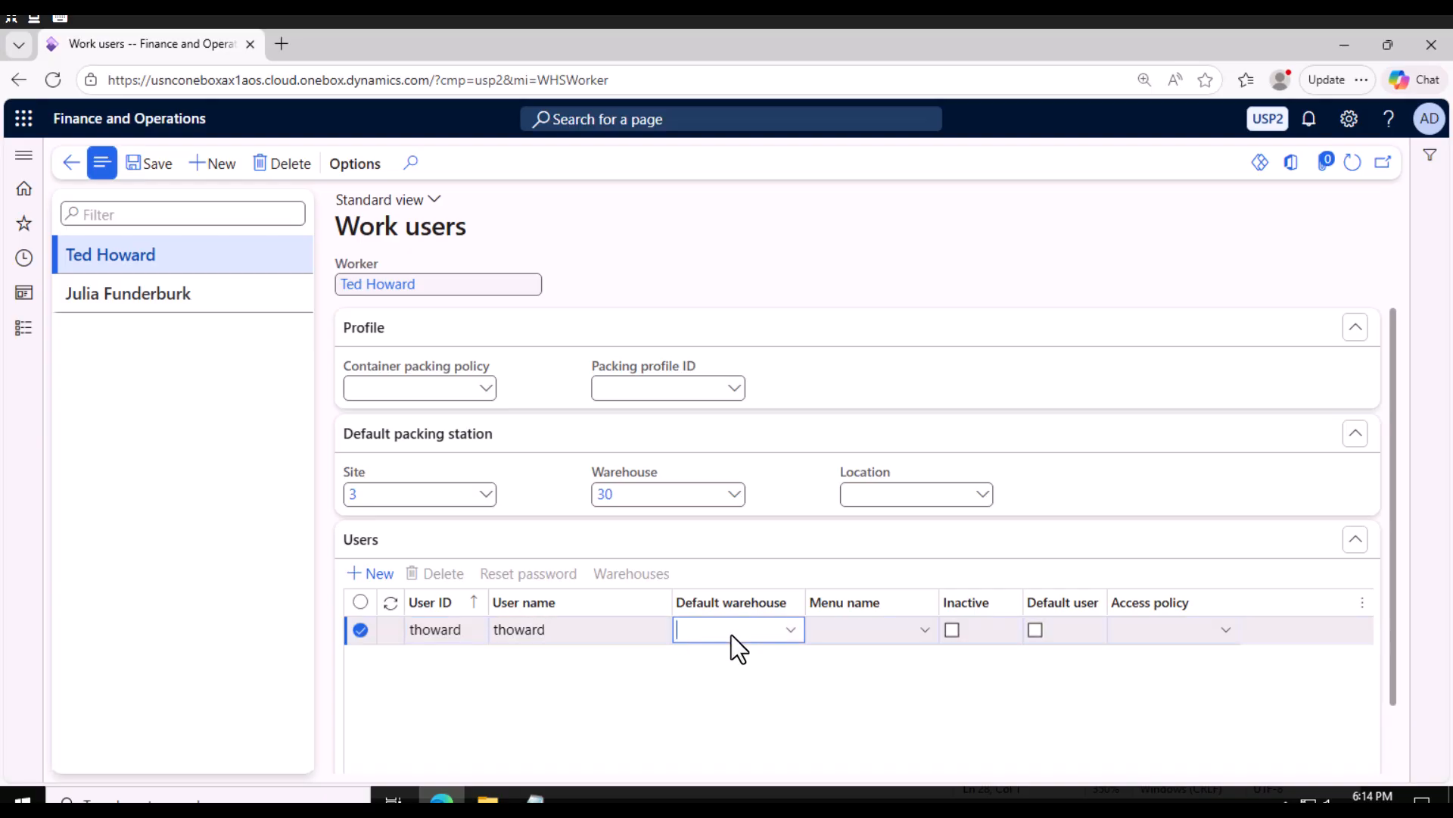
Set the work user's default warehouse to 30 and menu name to SC Test, then save.
text(30)
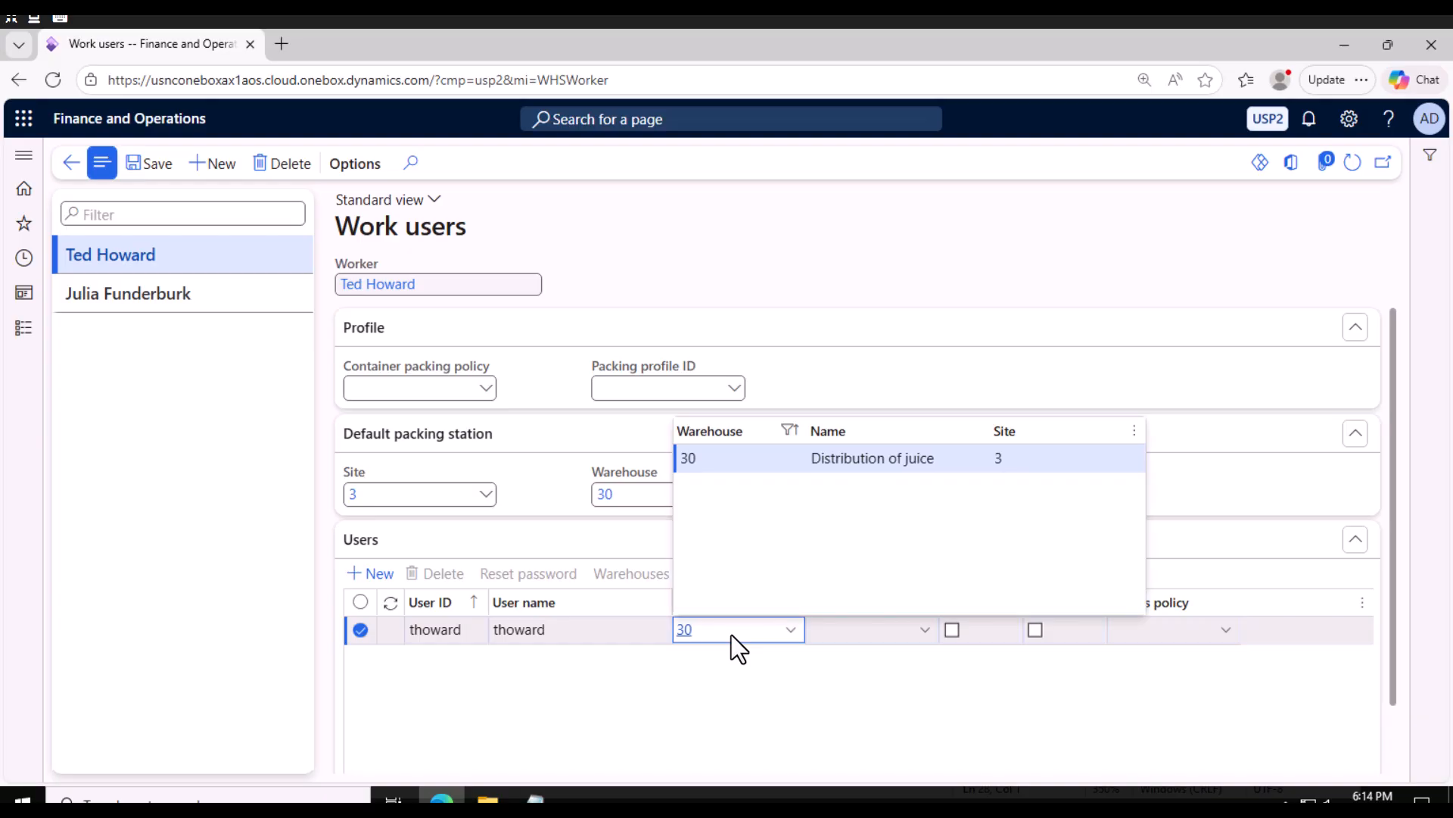
click(785, 457)
click(920, 634)
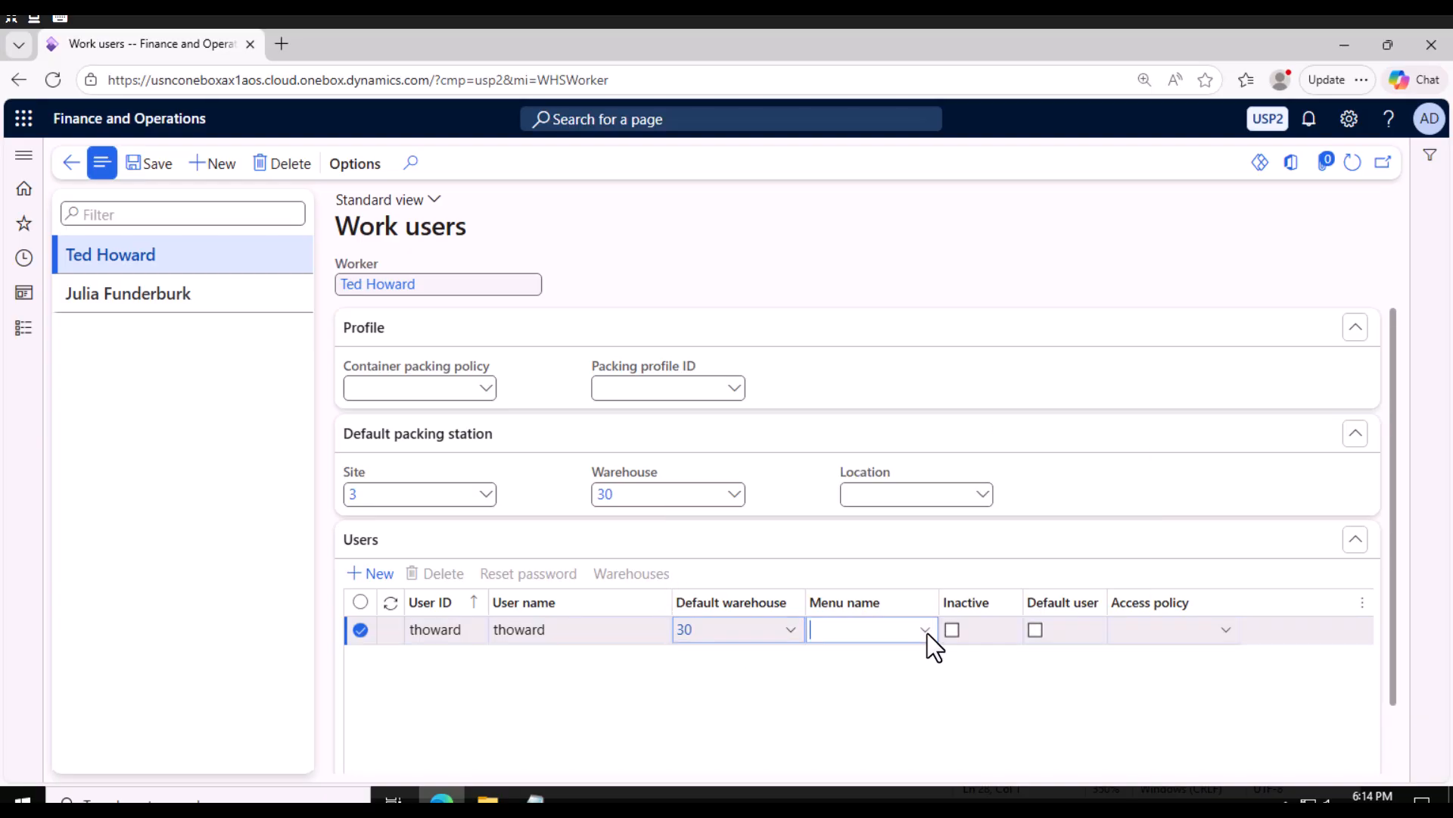
click(924, 630)
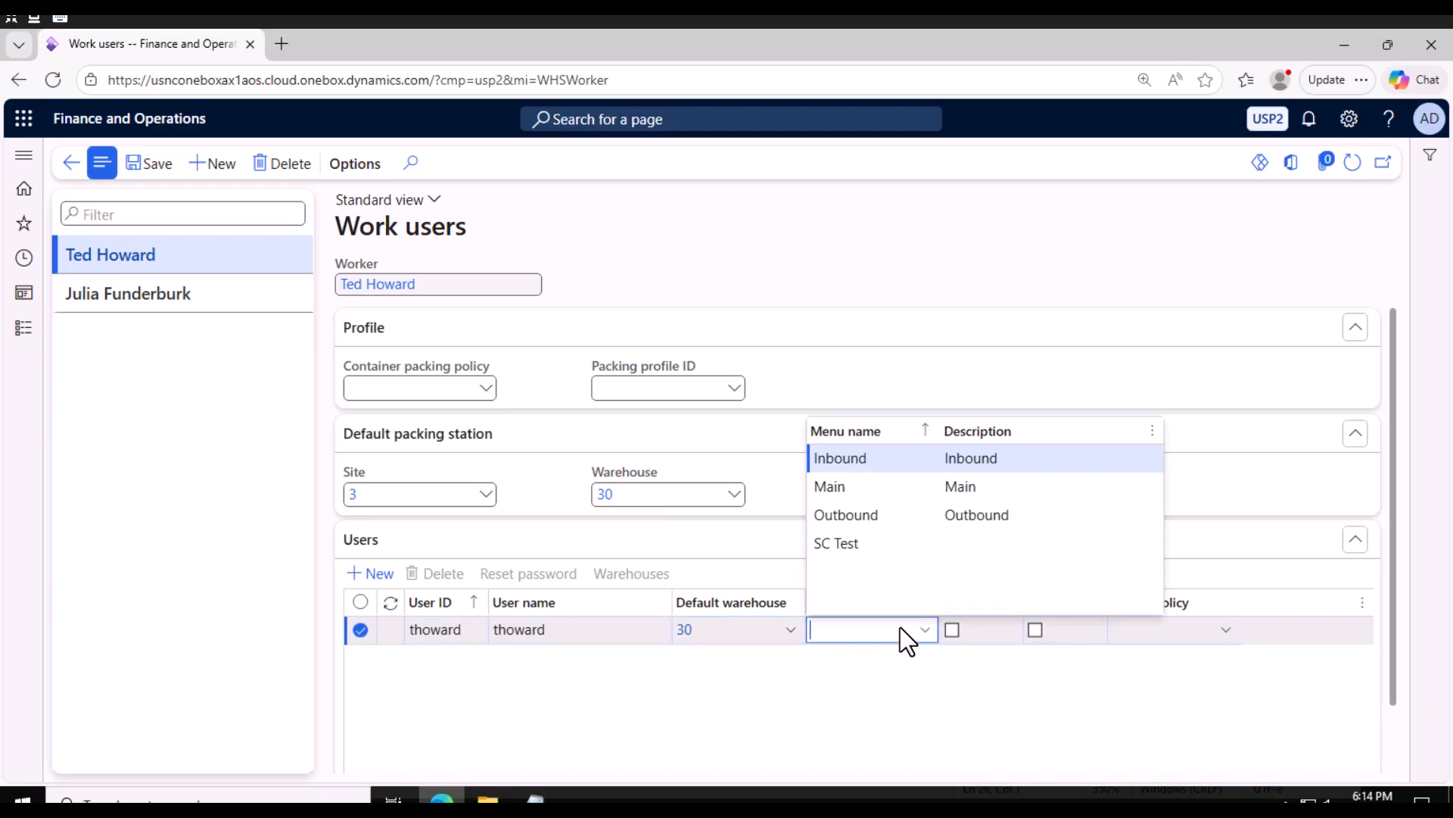
click(855, 543)
click(167, 176)
Reset the work user's password by entering and confirming the new password.
click(528, 573)
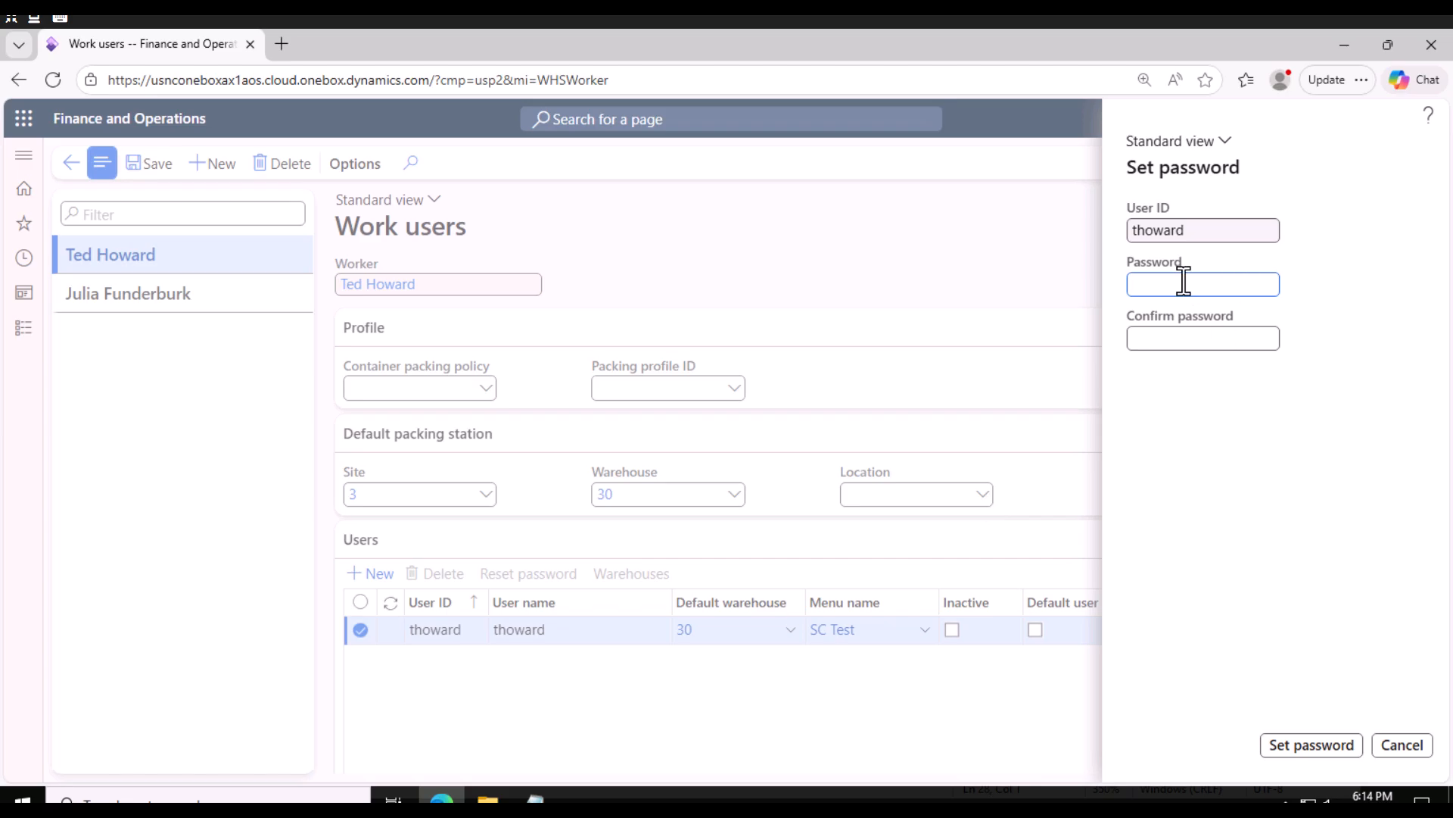
text(1234)
click(1175, 334)
text(1234)
click(1312, 745)
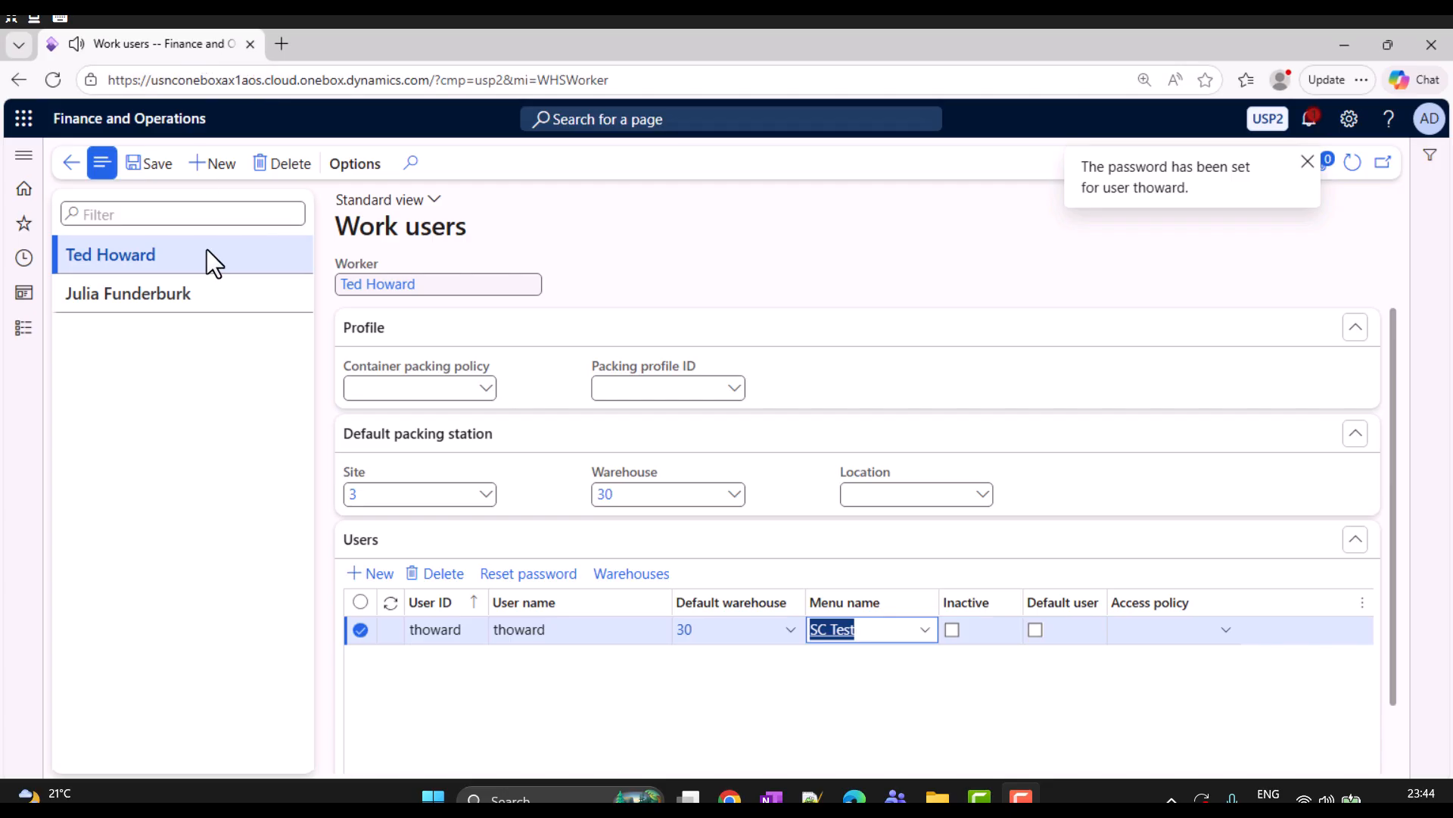
Duplicate the browser tab showing the Work users page.
click(237, 434)
right_click(197, 39)
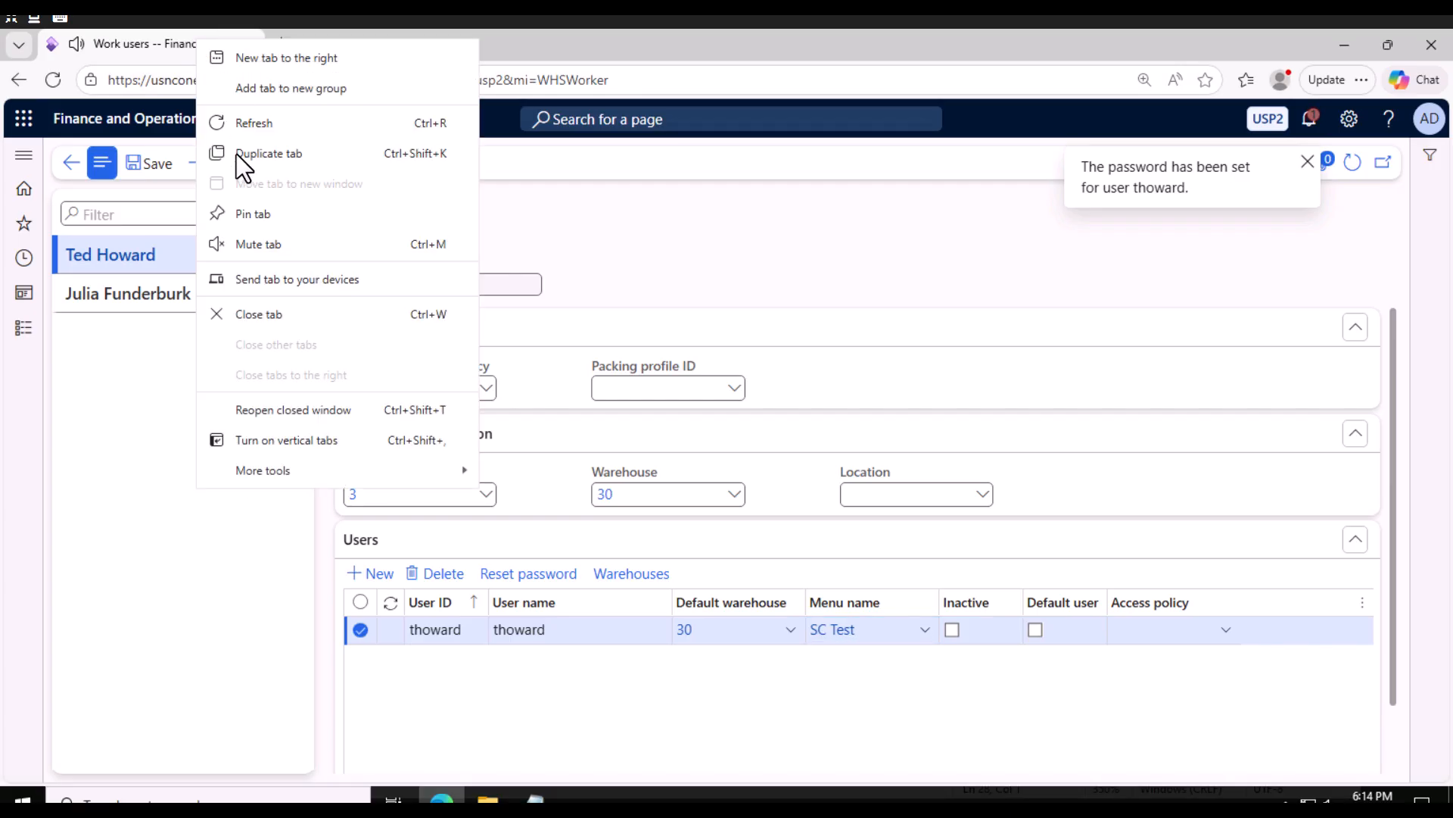
click(261, 150)
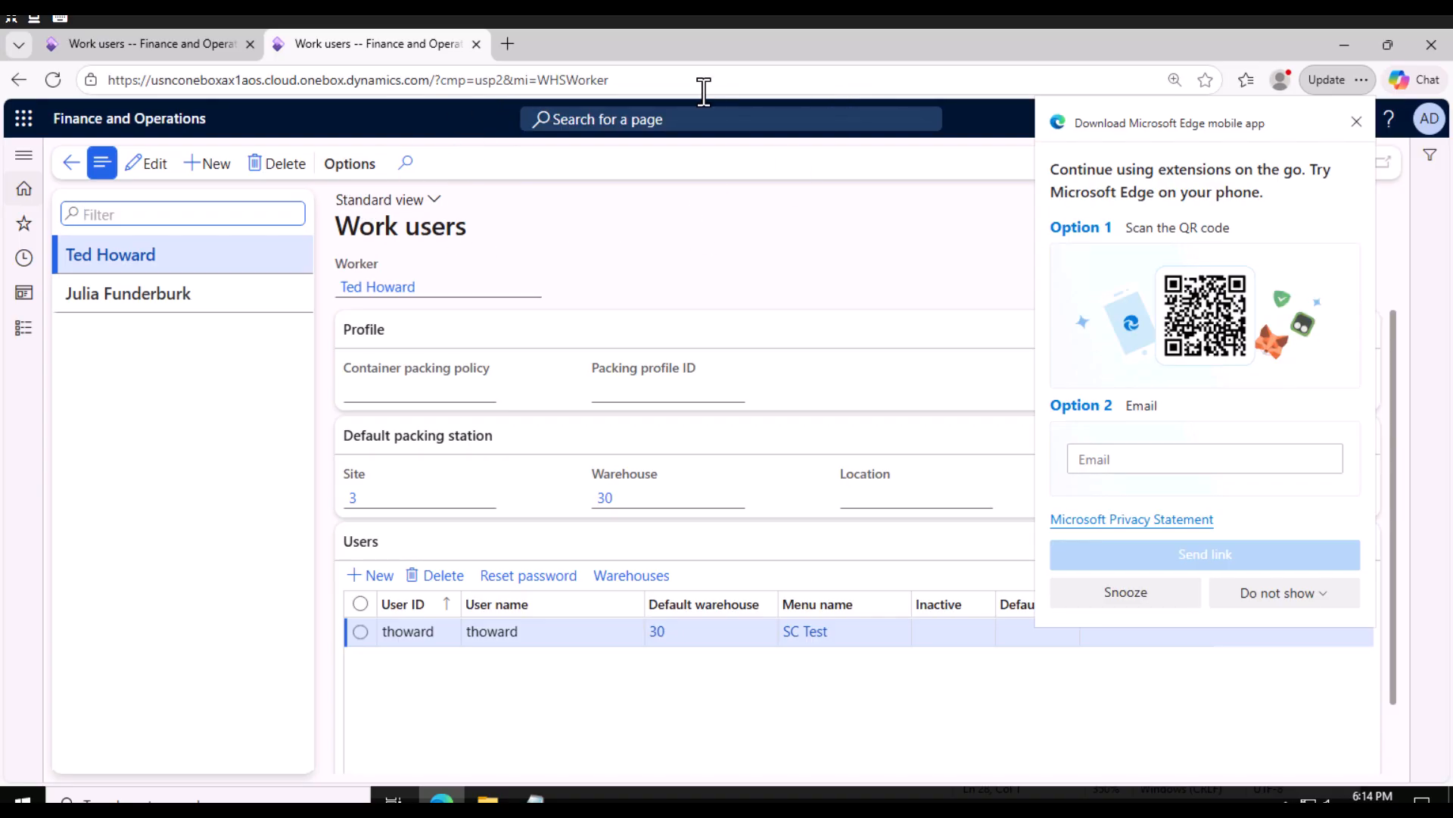
Change the duplicated tab's URL query to ?mi=action%3awhsWorkExecute&CMP=usp2 to open the warehouse app emulator.
click(587, 81)
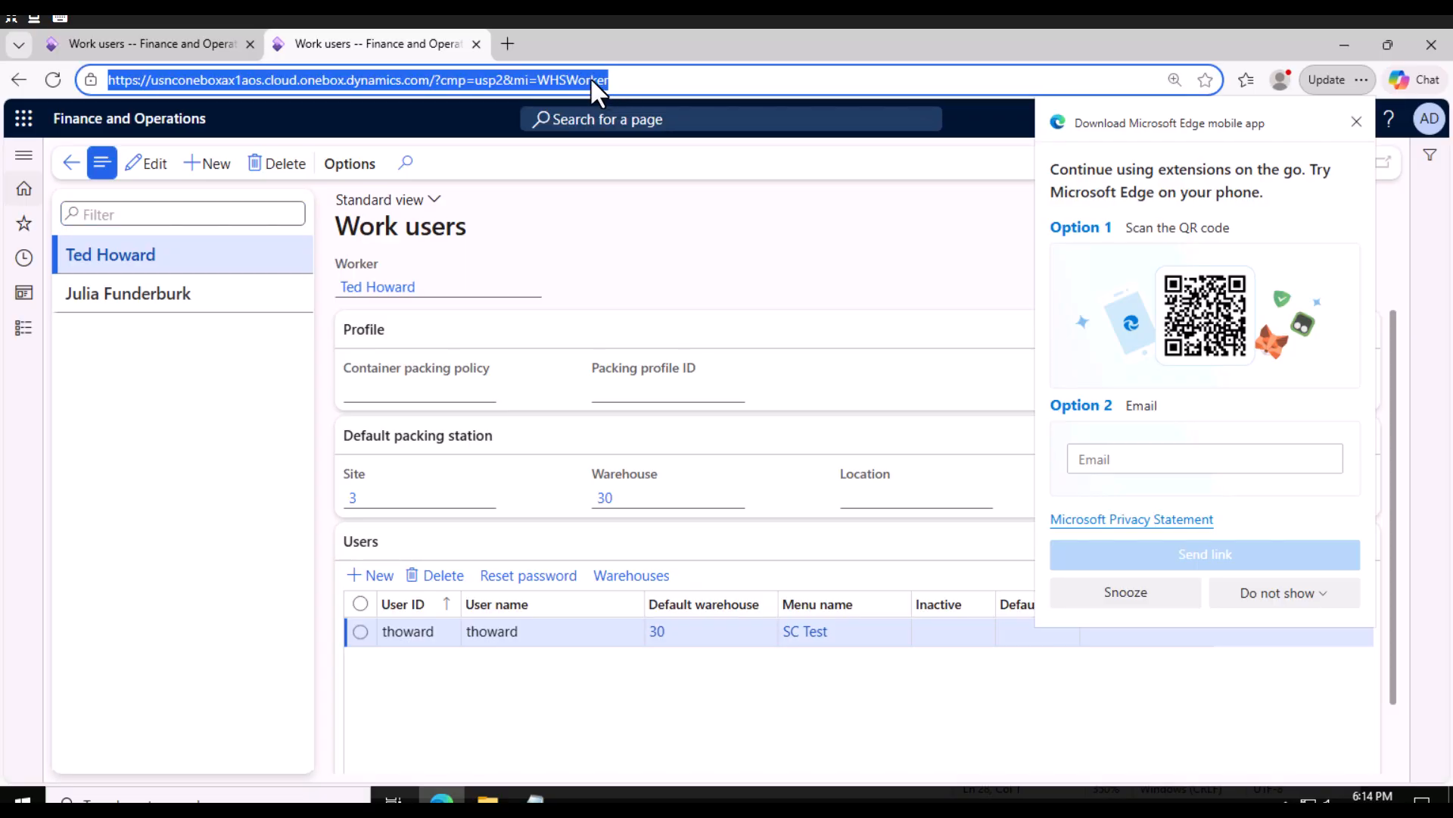
double_click(591, 77)
click(636, 78)
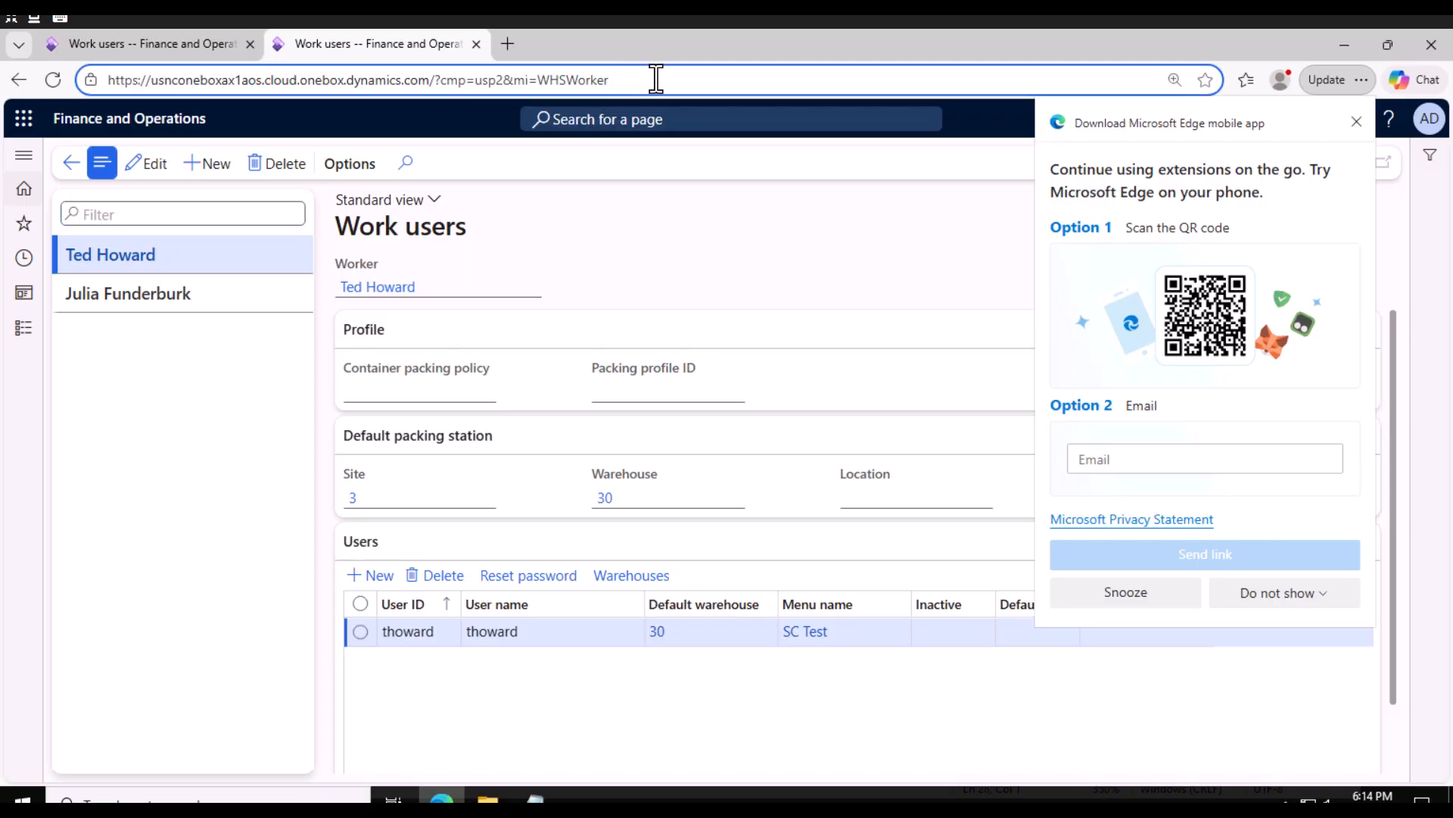
drag(613, 78, 441, 82)
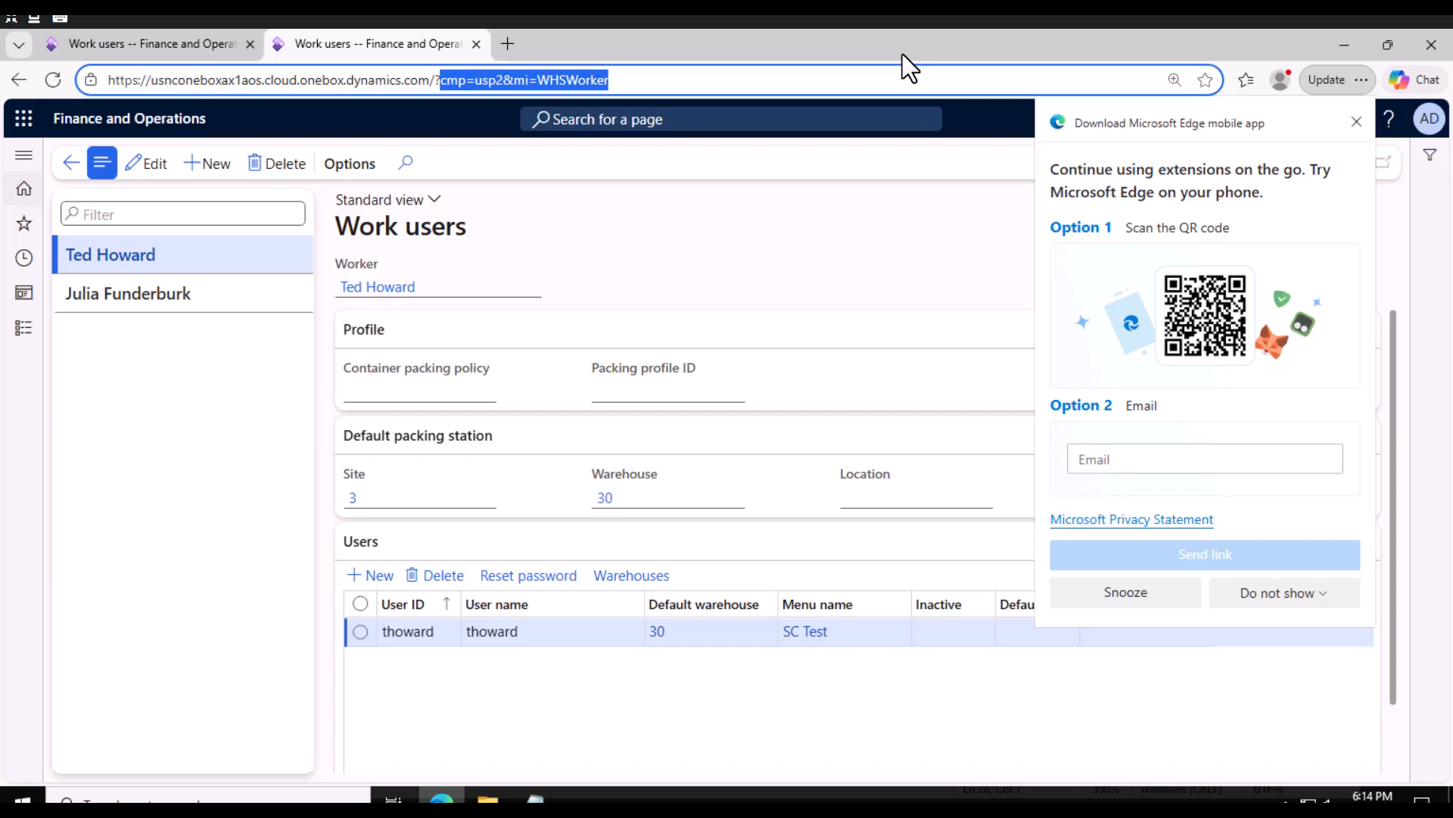
key(BackSpace)
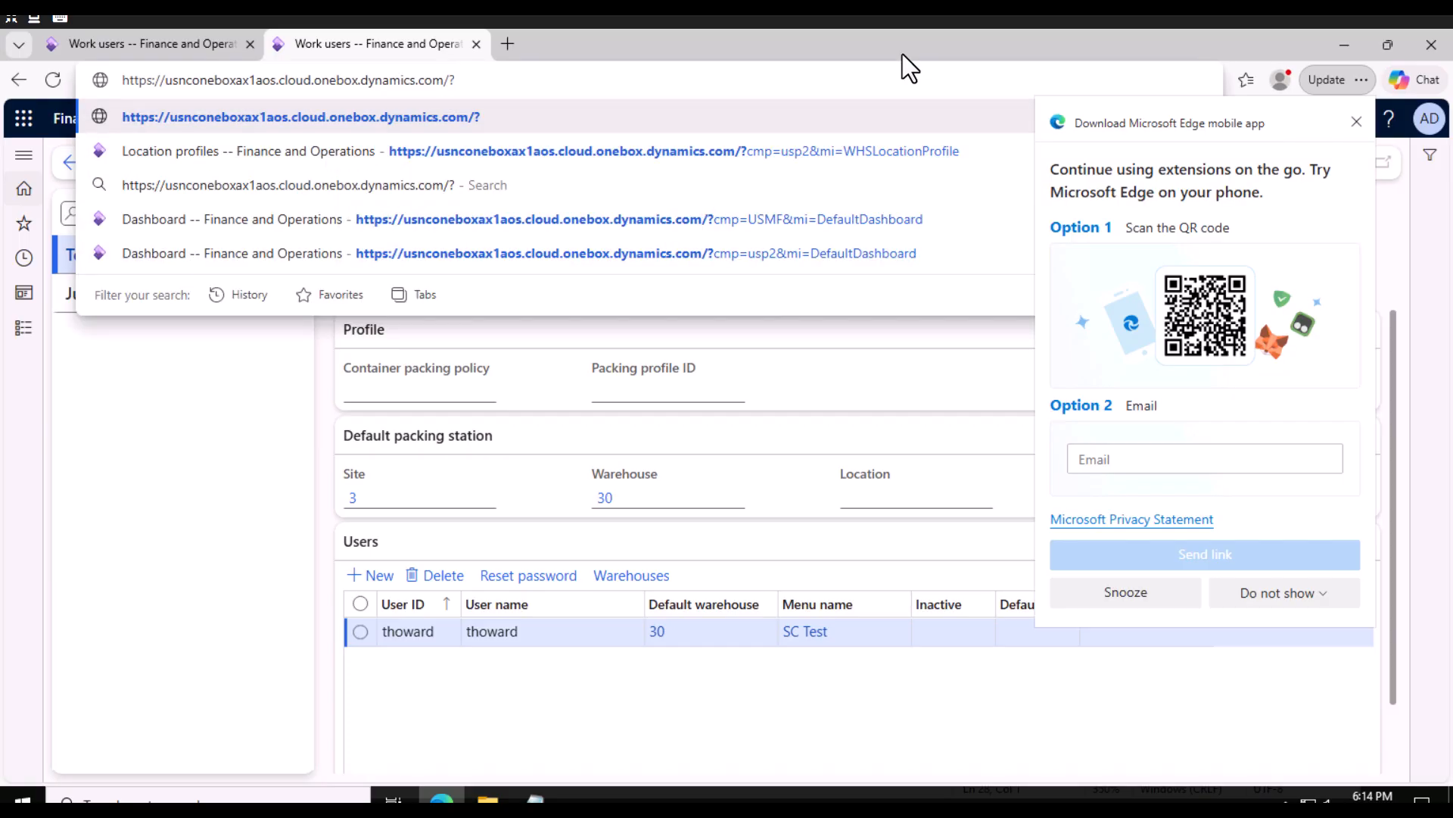
text(mi)
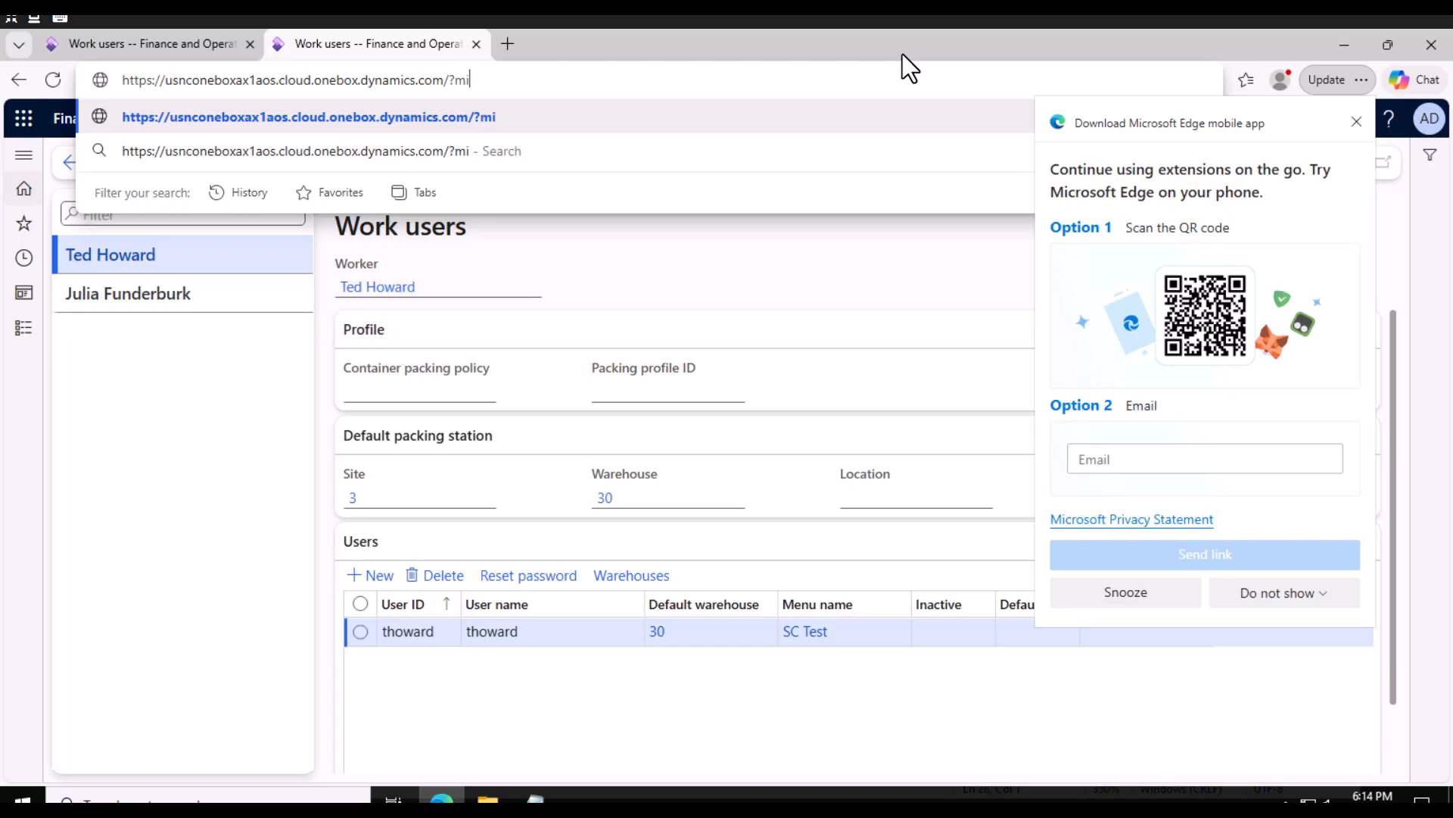
text(=action)
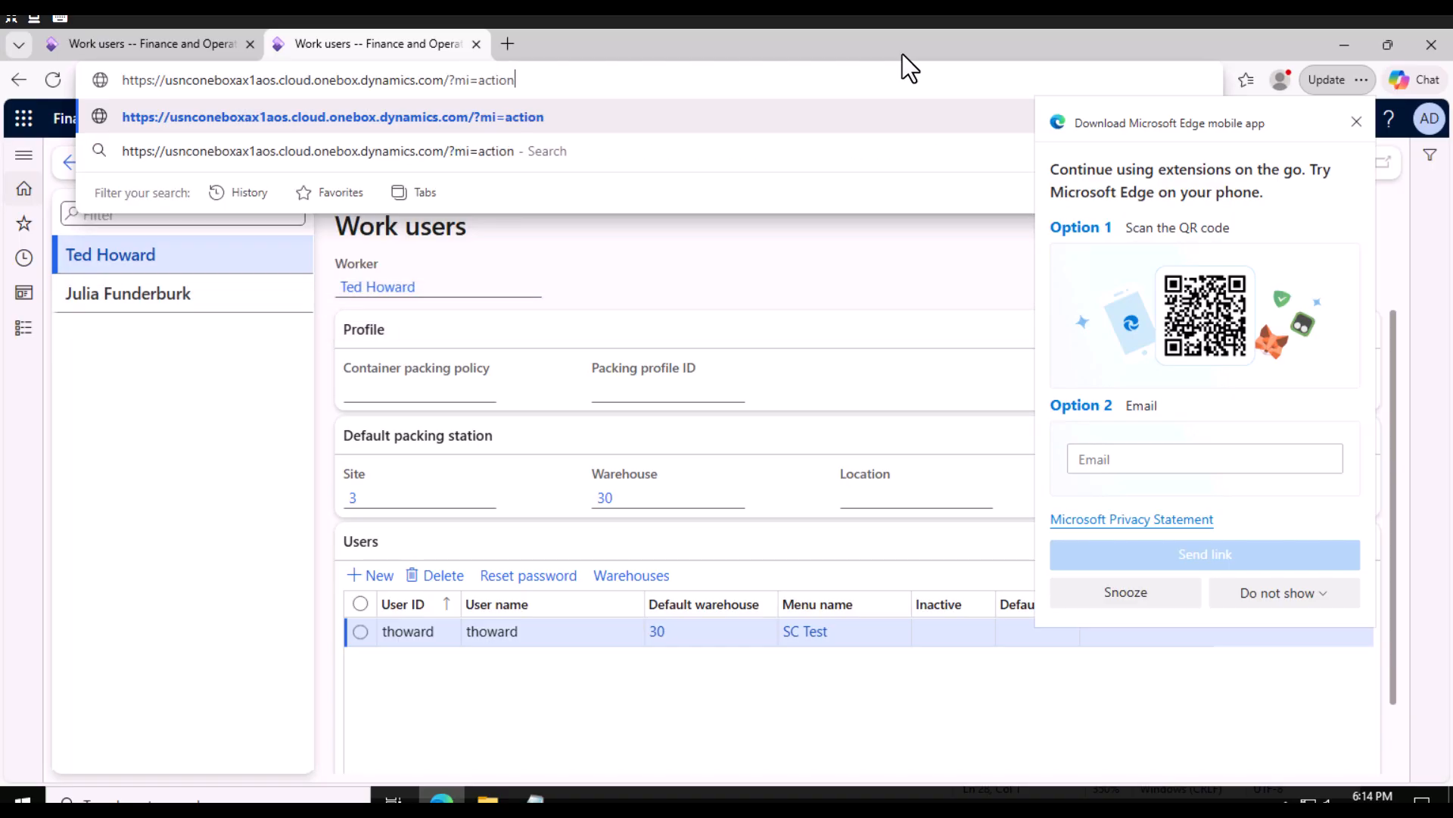
text(%3a)
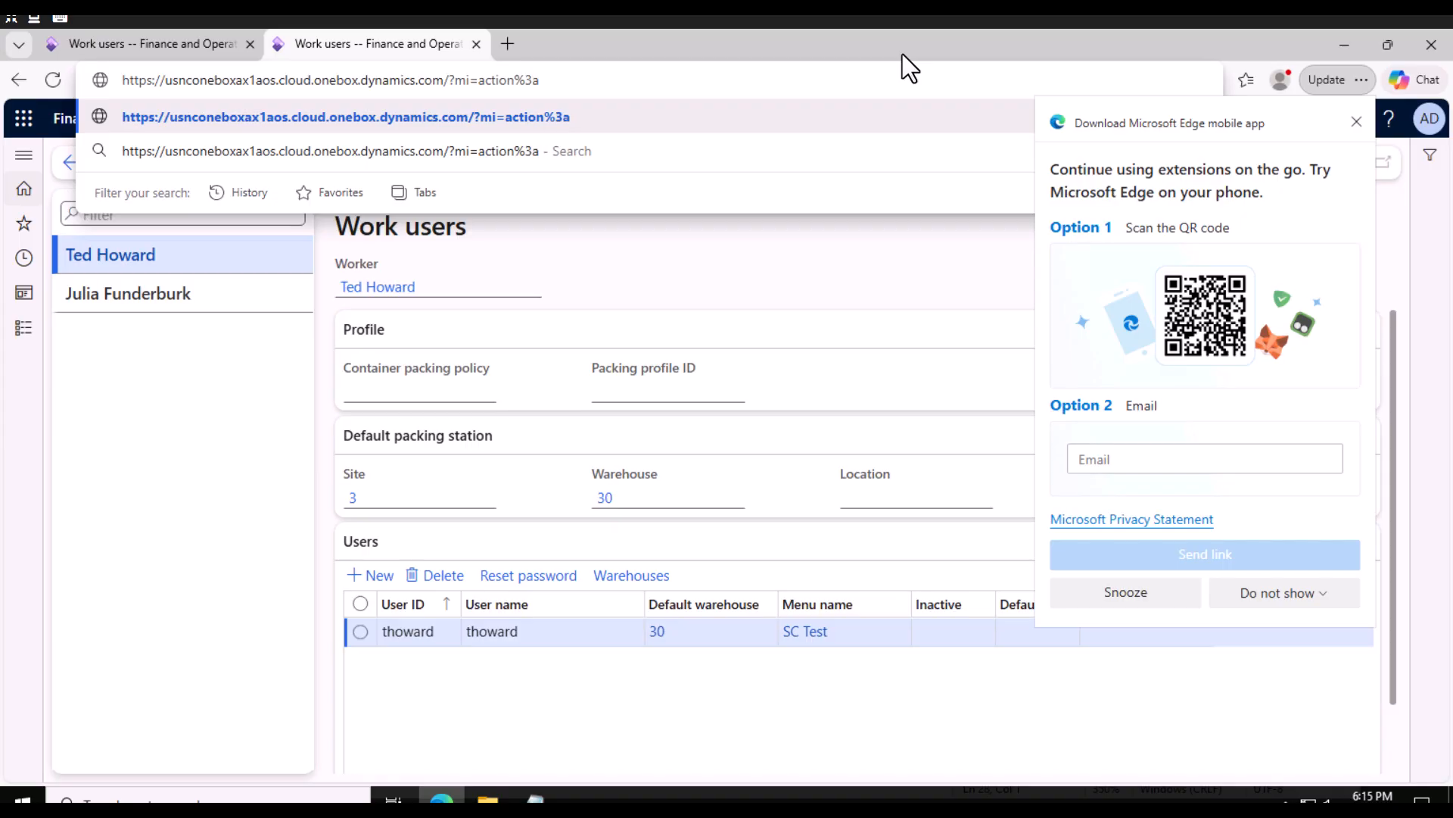
text(whs)
text(W)
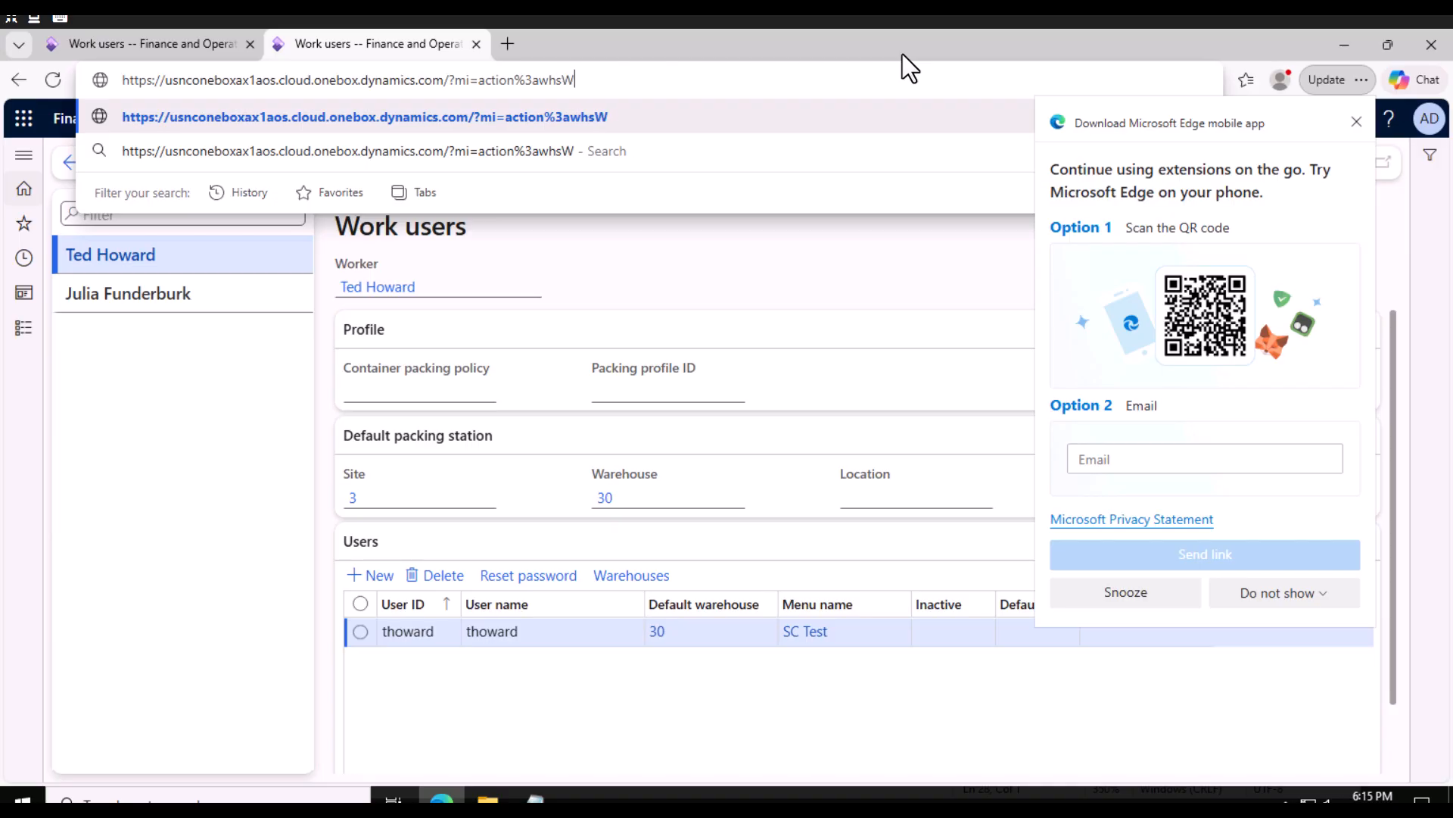
text(orkExecute)
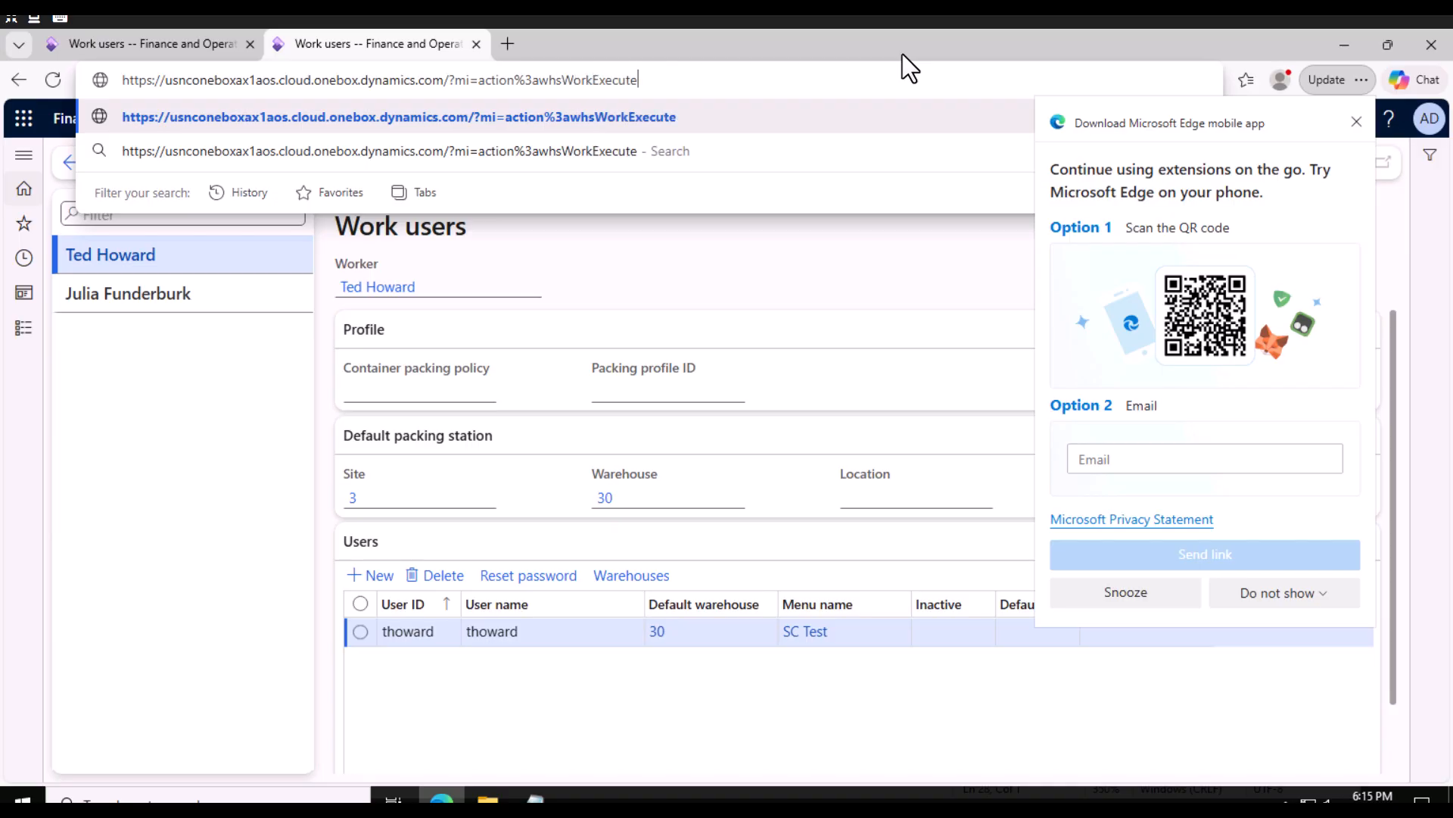
text(&CMP)
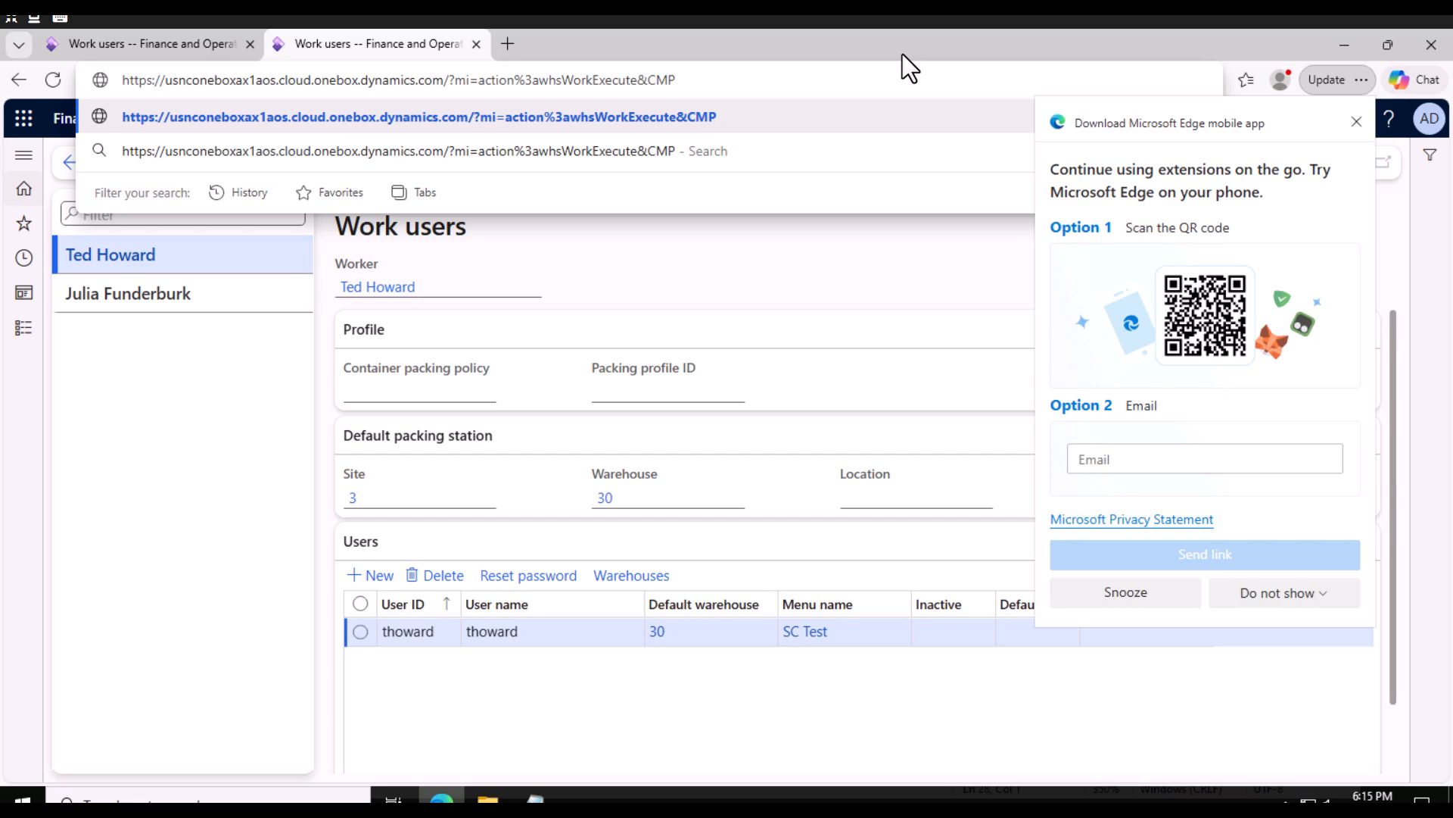
text(+)
key(BackSpace)
text(++)
key(BackSpace)
key(BackSpace)
text(=usp2)
key(Return)
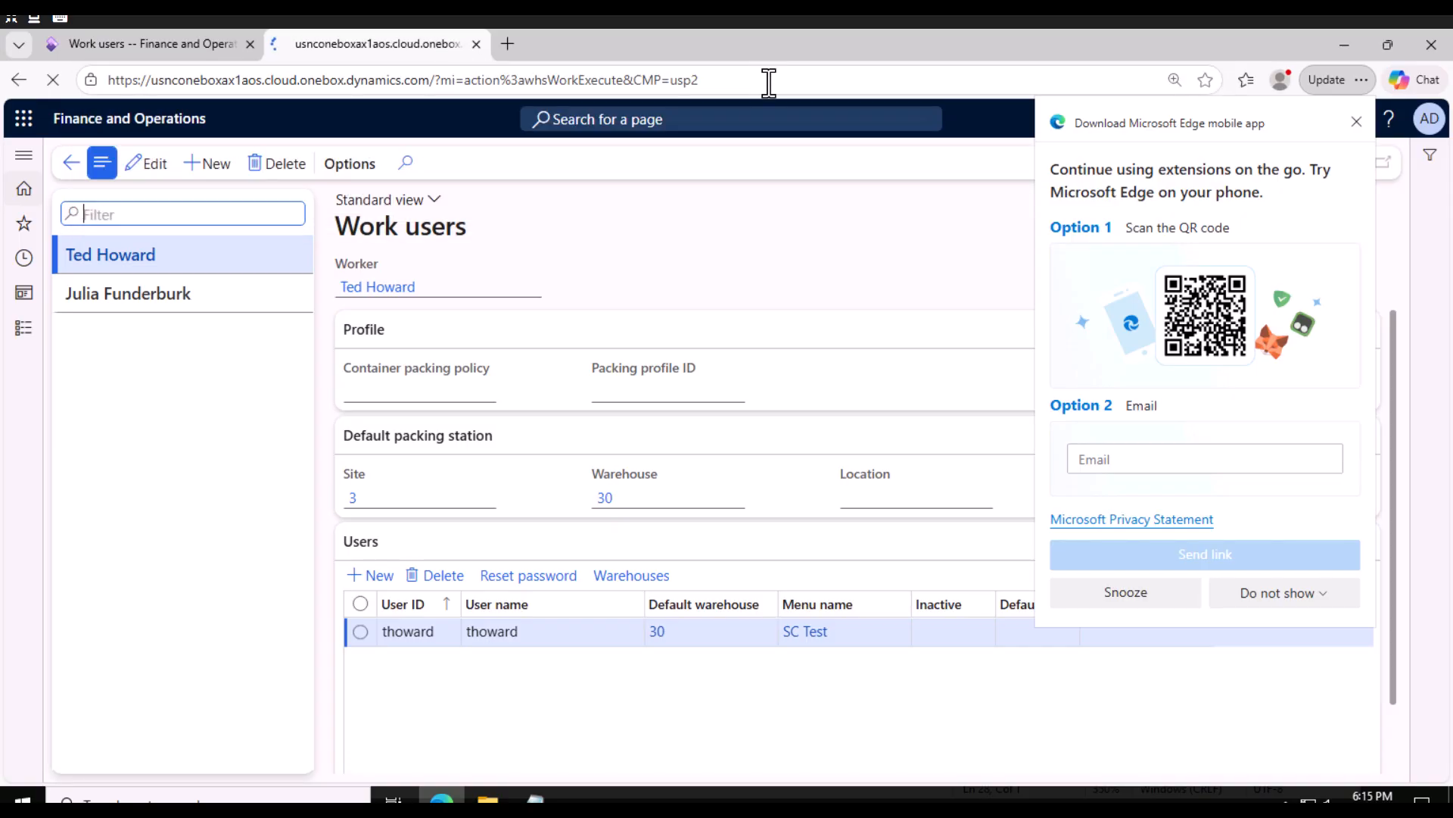
Dismiss the browser popup and log in to the warehouse app with the work user's ID and password.
click(1358, 123)
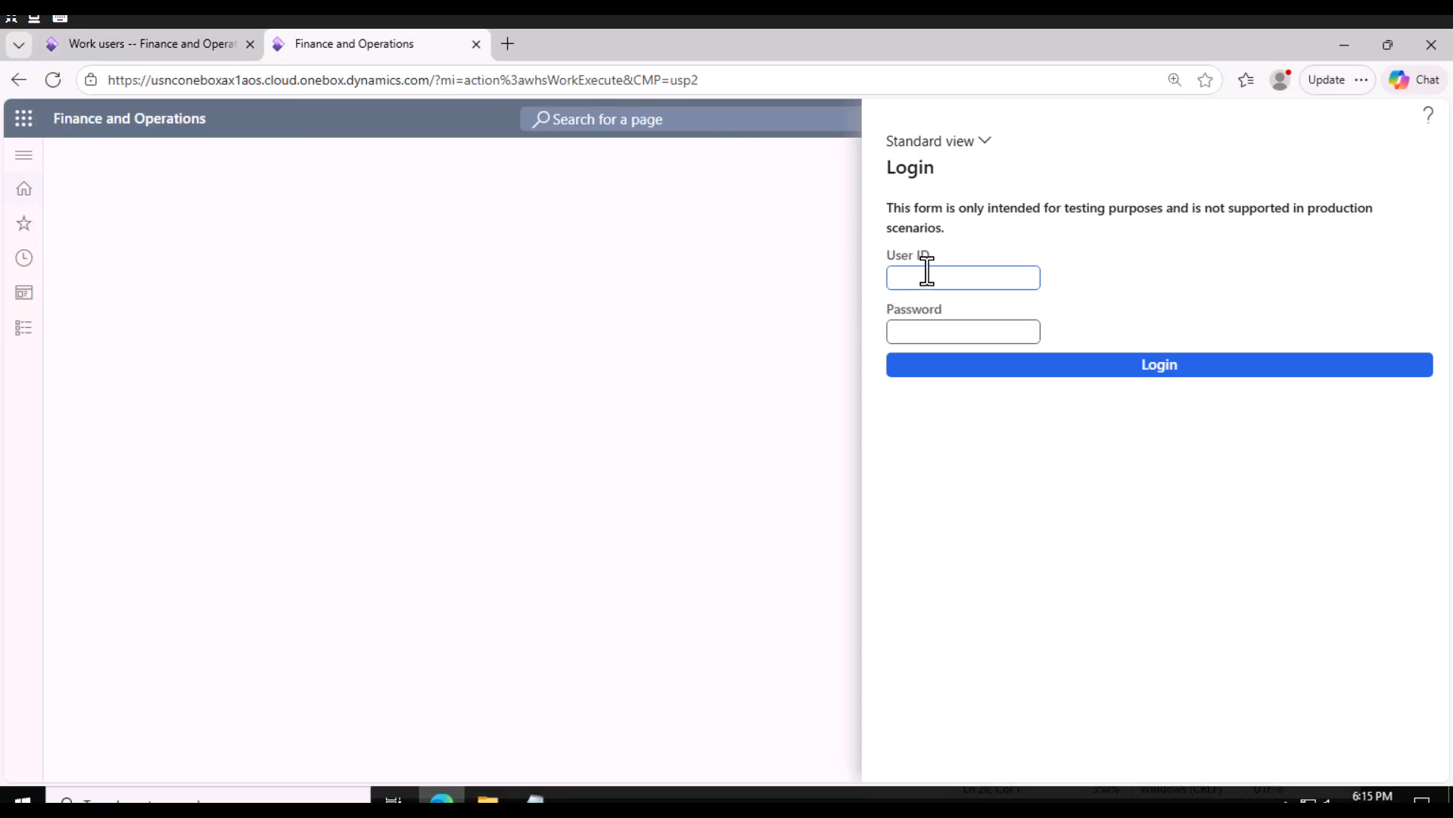
click(934, 331)
text(••••)
click(991, 371)
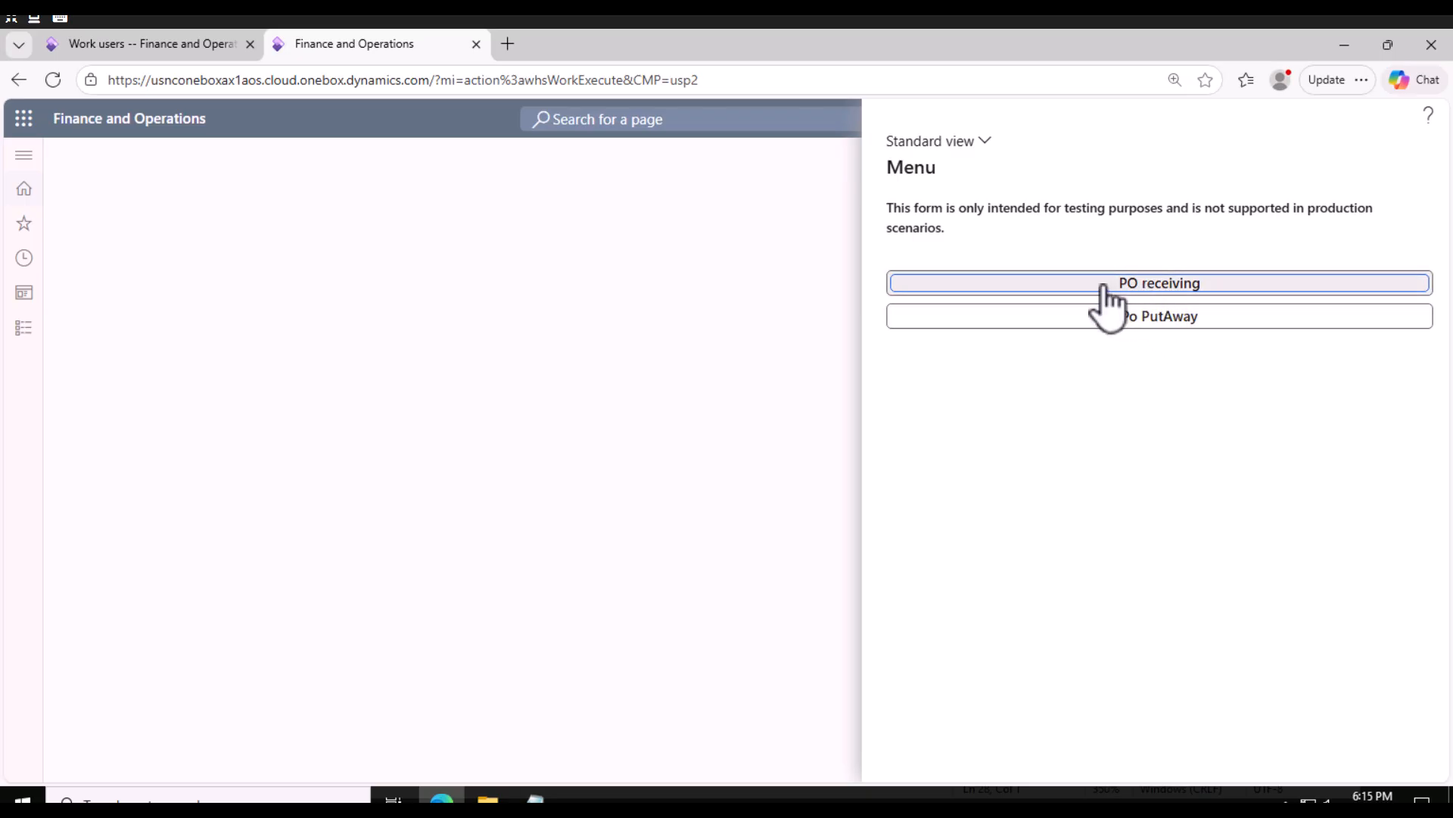
Open PO receiving in the warehouse app and compare it with the Work users tab.
click(1069, 319)
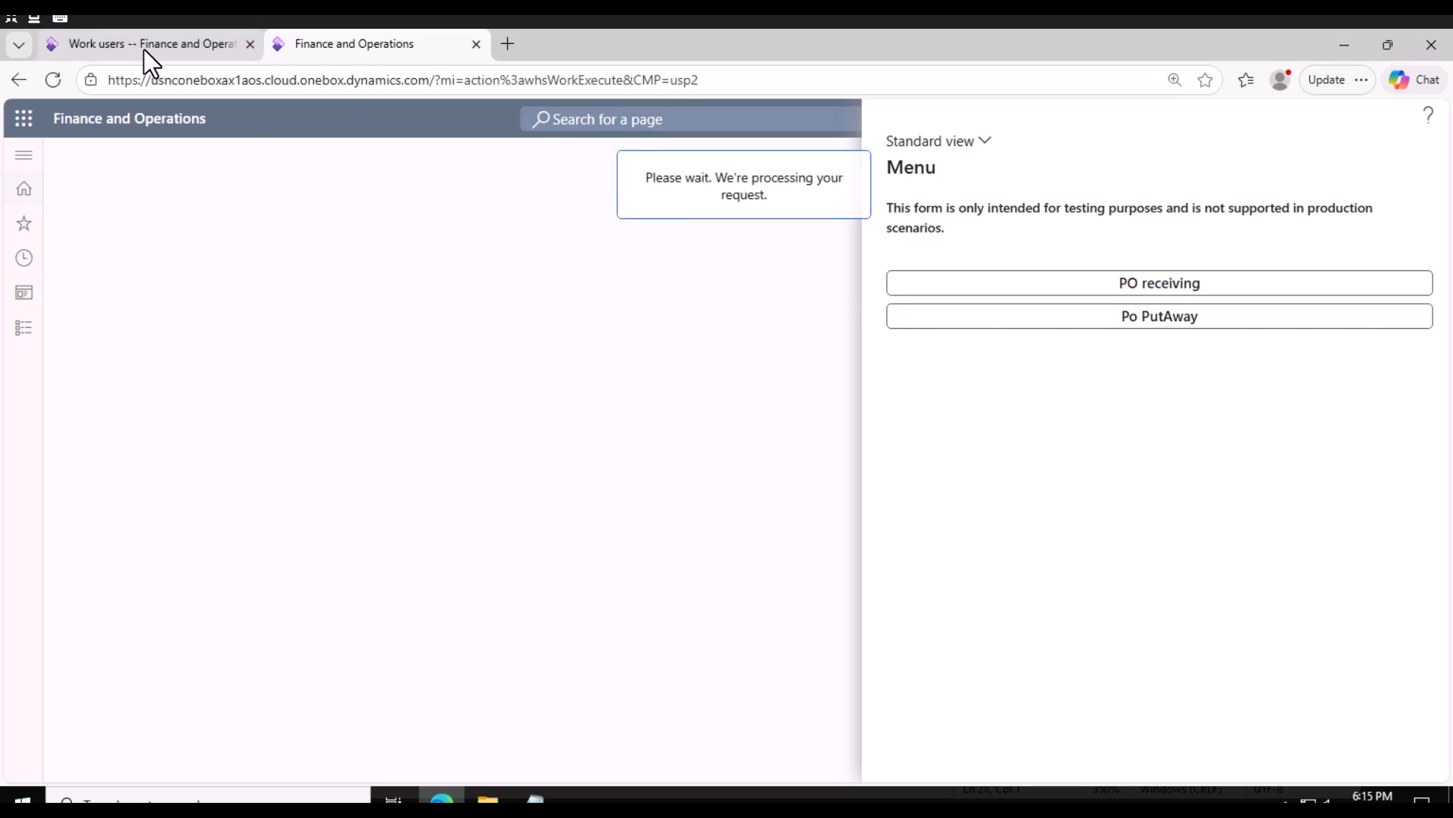
mouse_move(144, 48)
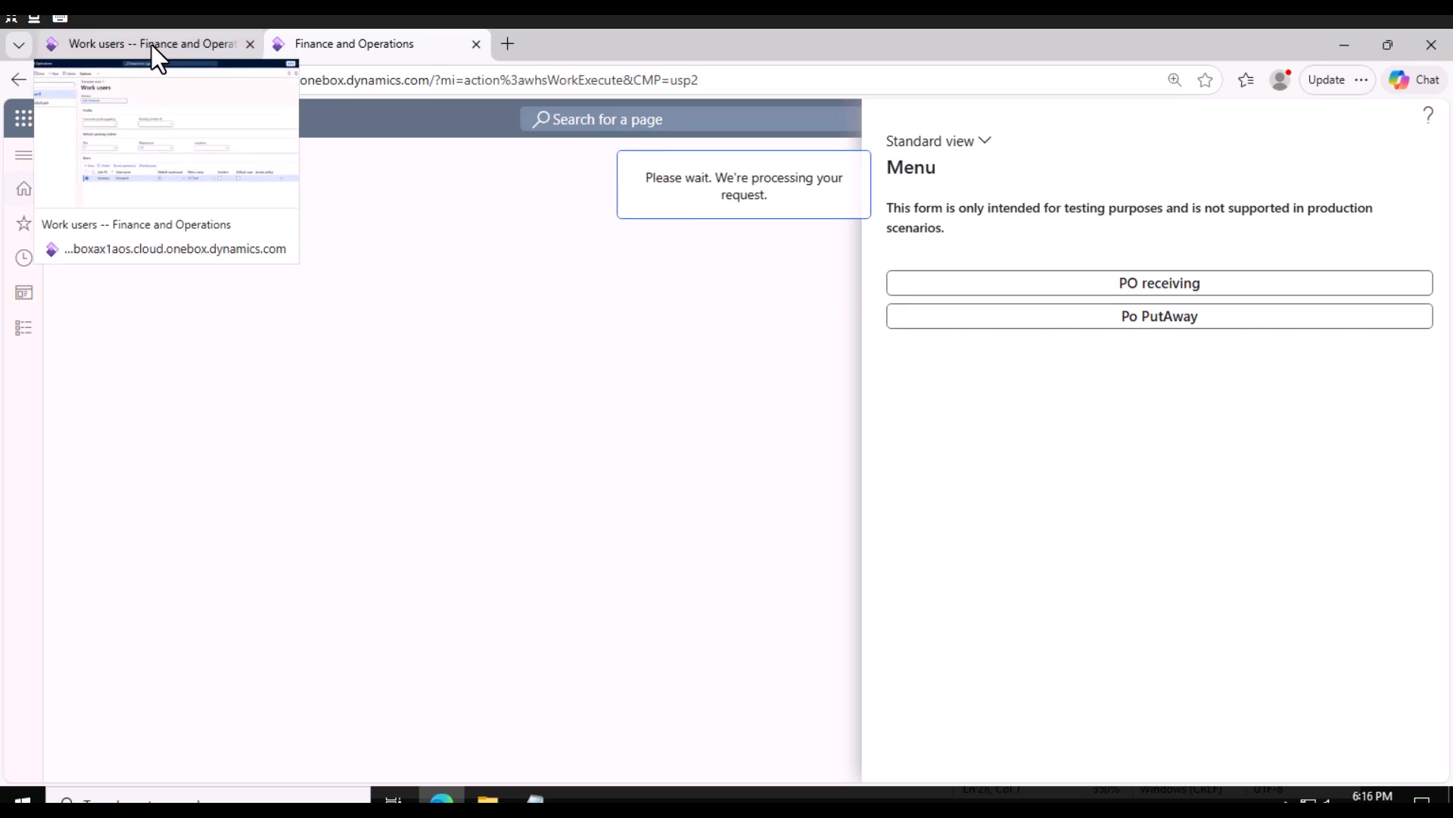
click(169, 47)
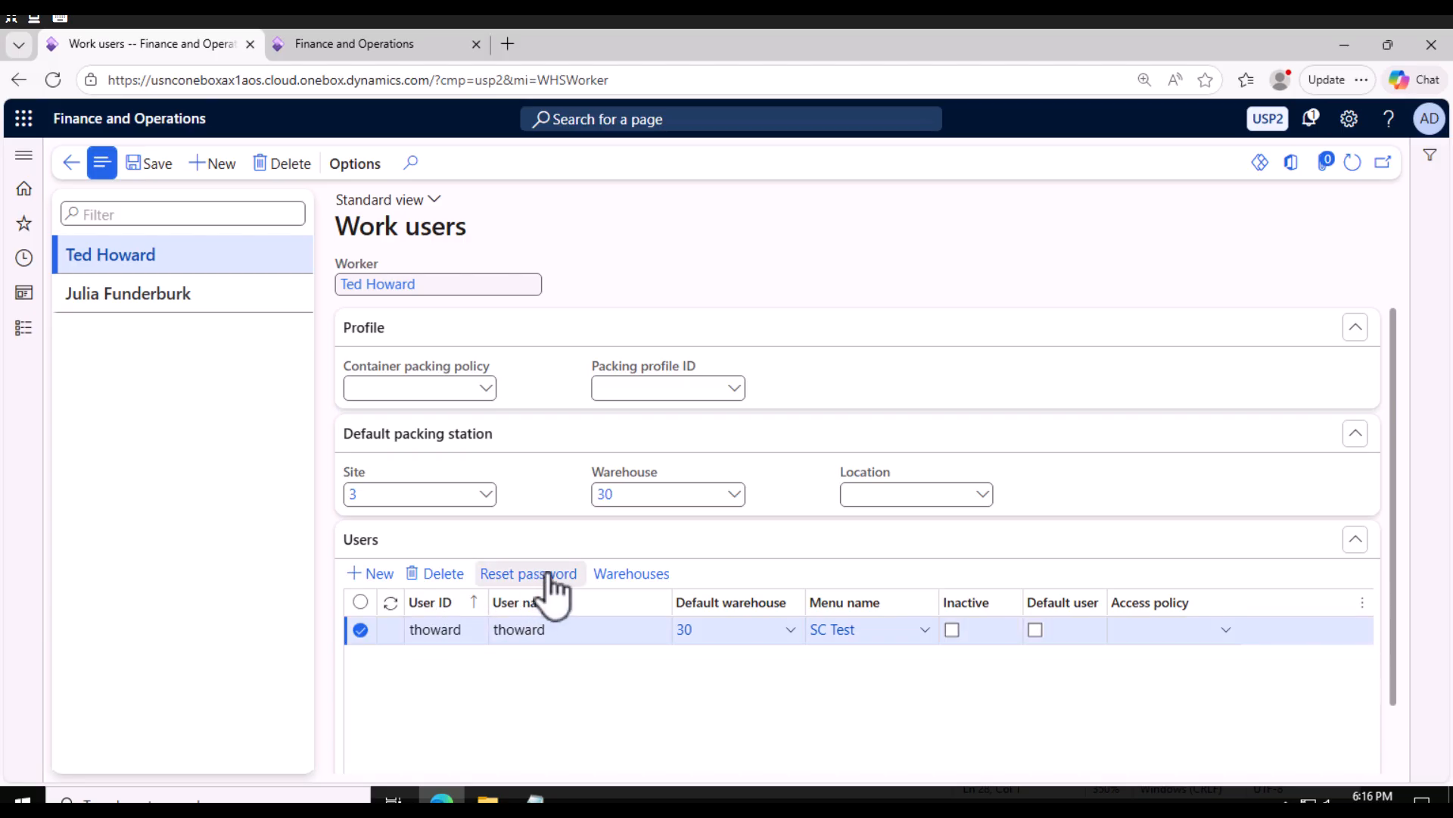
click(359, 46)
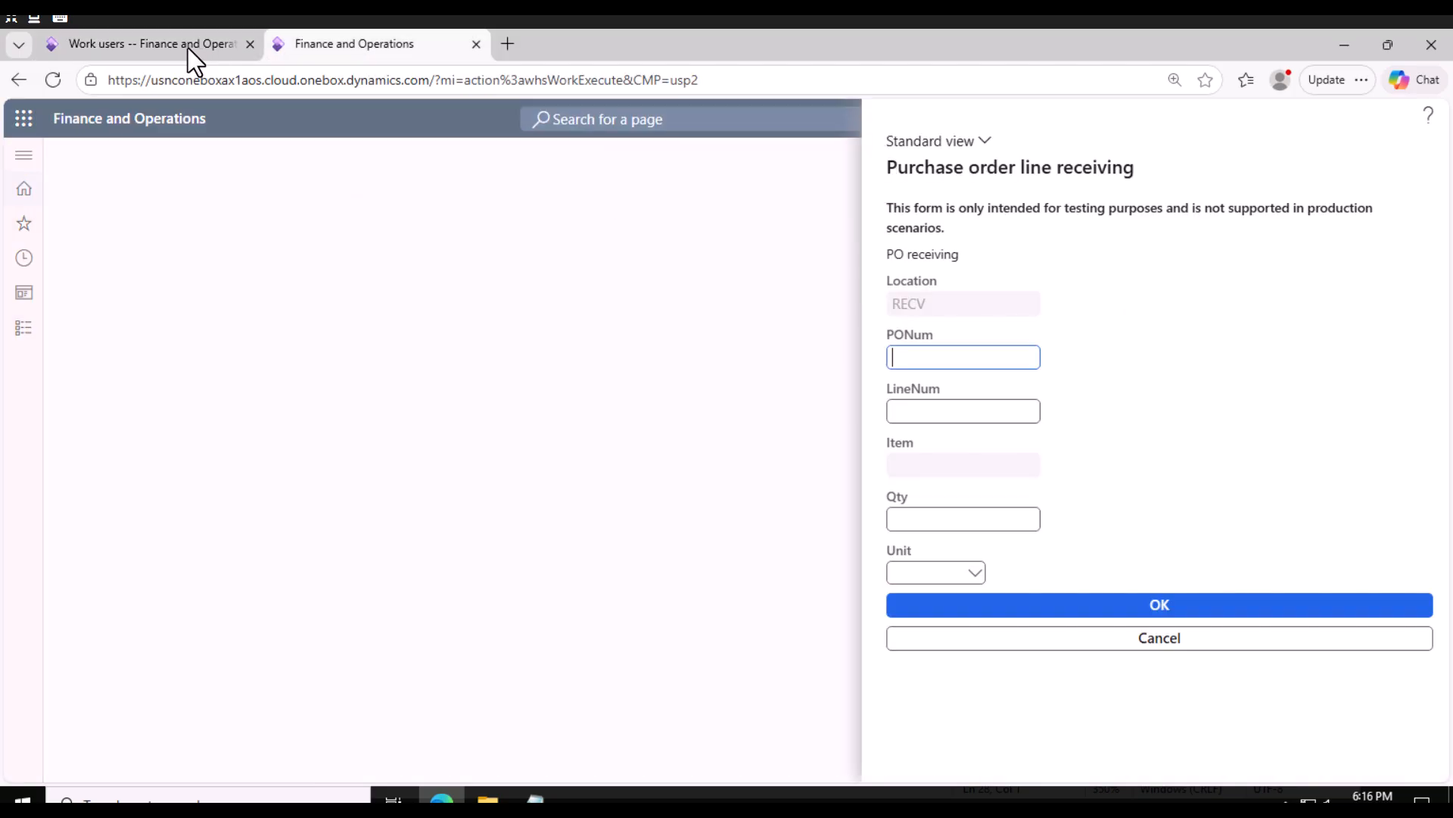
click(175, 47)
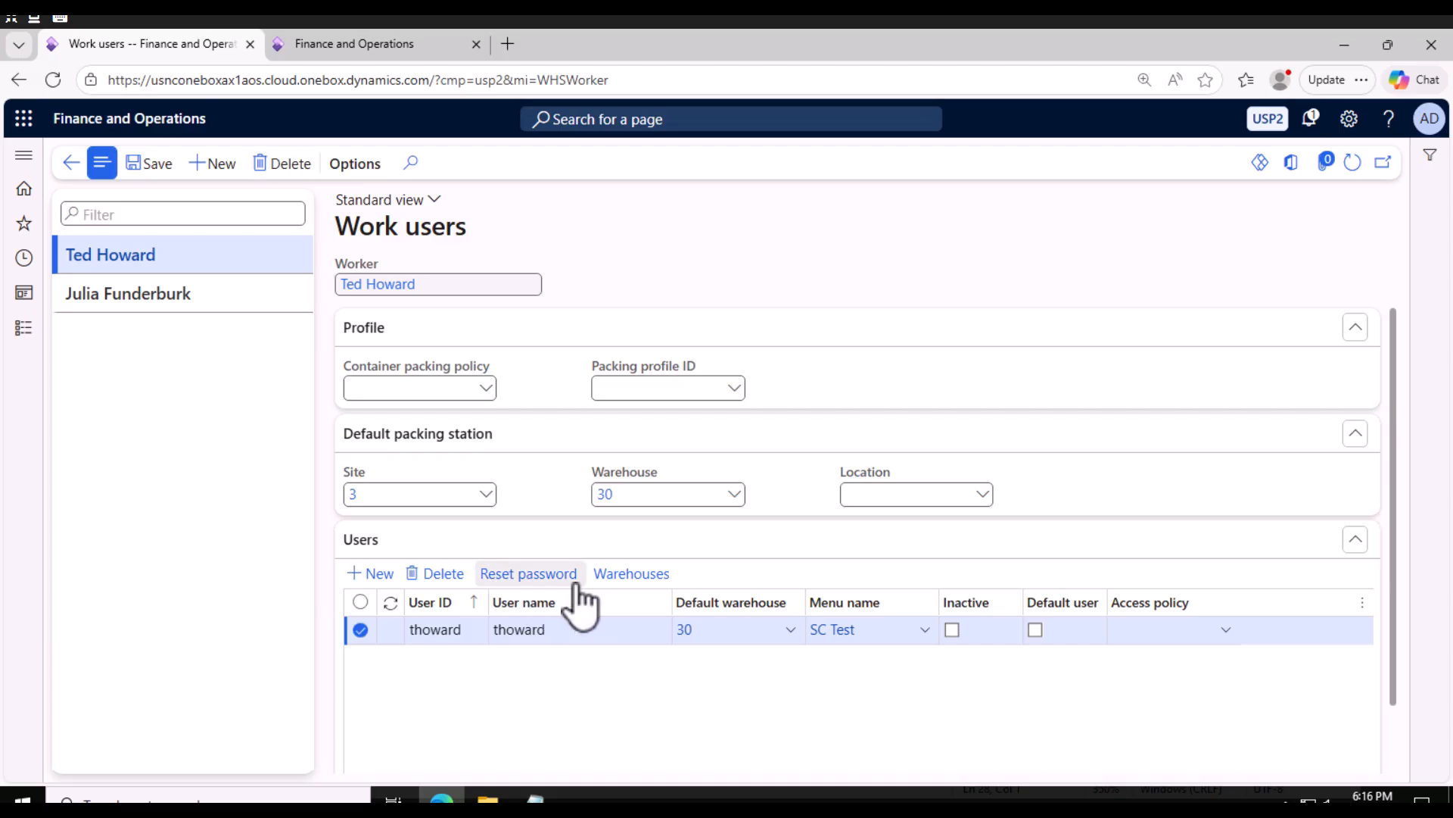
Review the work user's allowed warehouses and return to the Work users page.
click(633, 577)
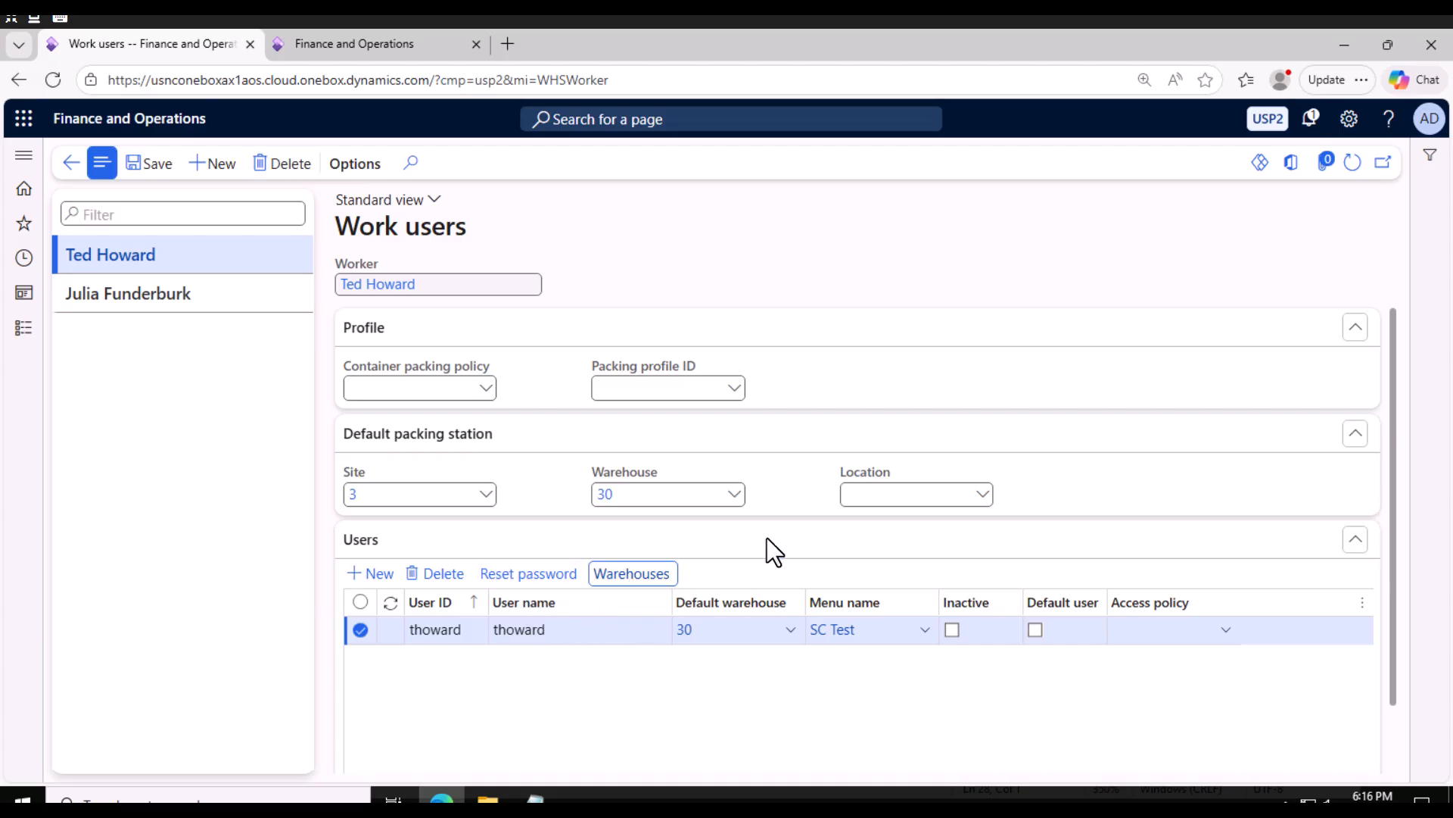
click(184, 166)
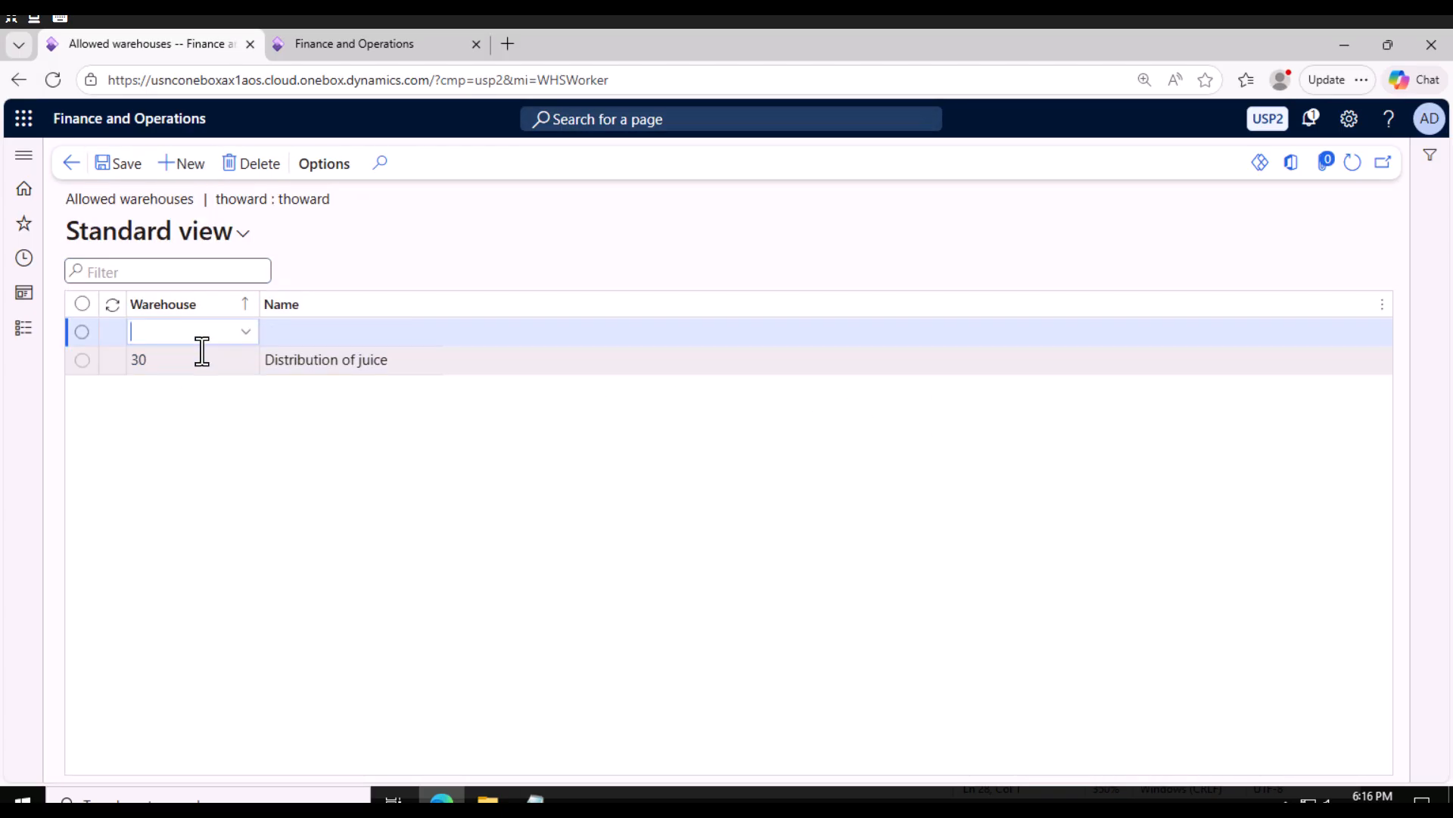
click(251, 164)
click(71, 165)
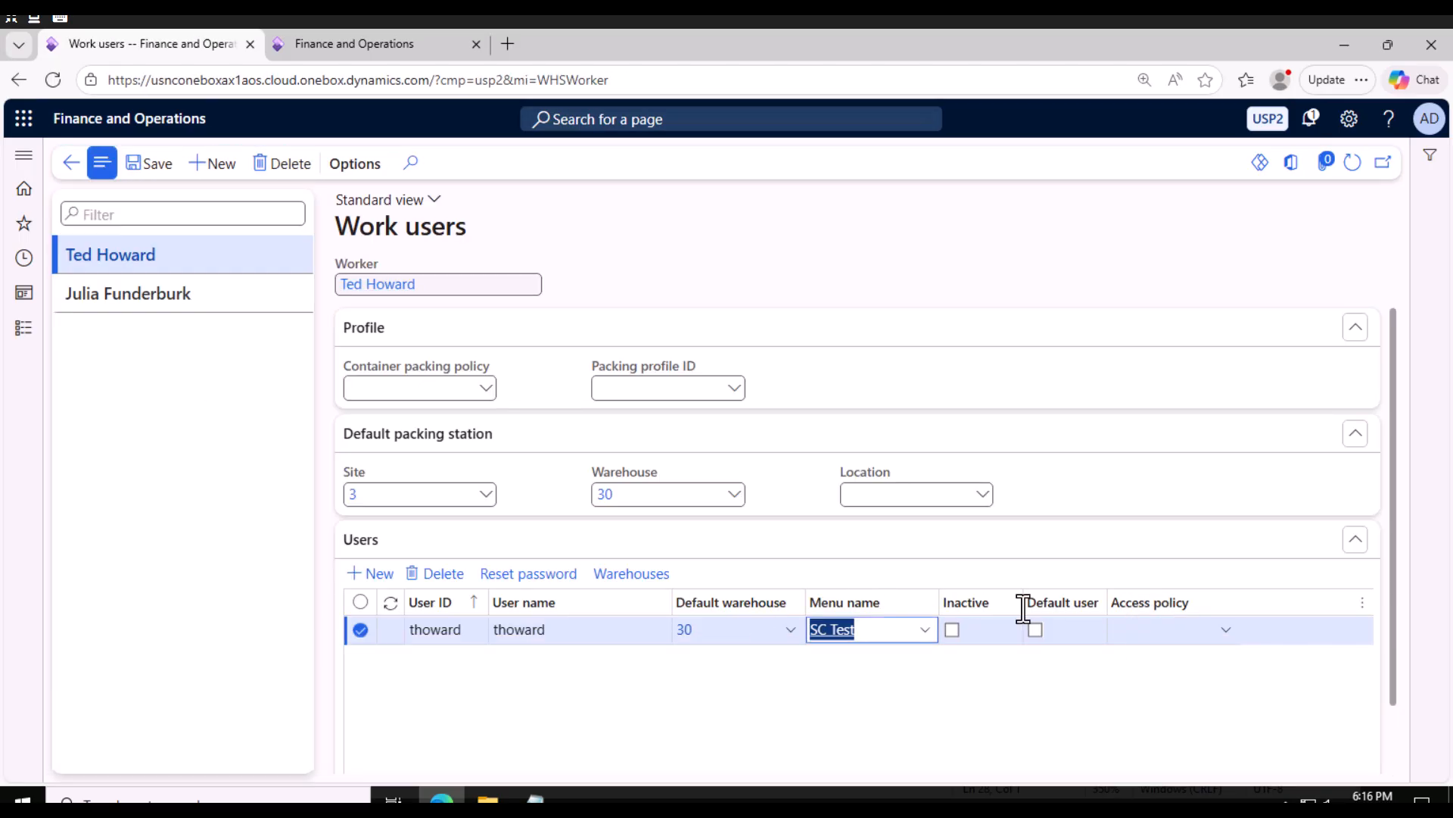
Open the SC Test mobile device menu from the user's menu name and select SCPO Receive.
double_click(841, 631)
click(816, 684)
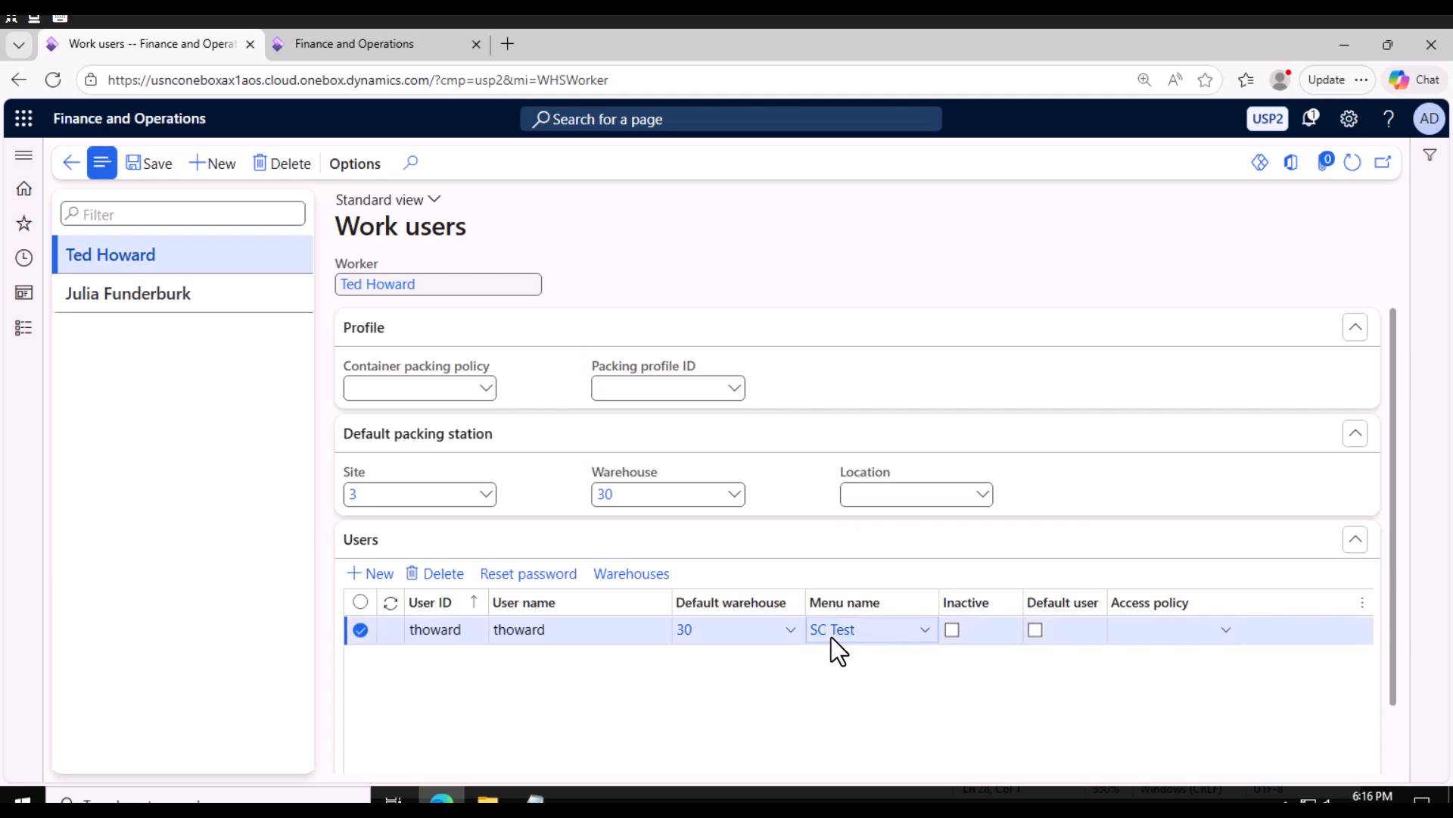
click(833, 633)
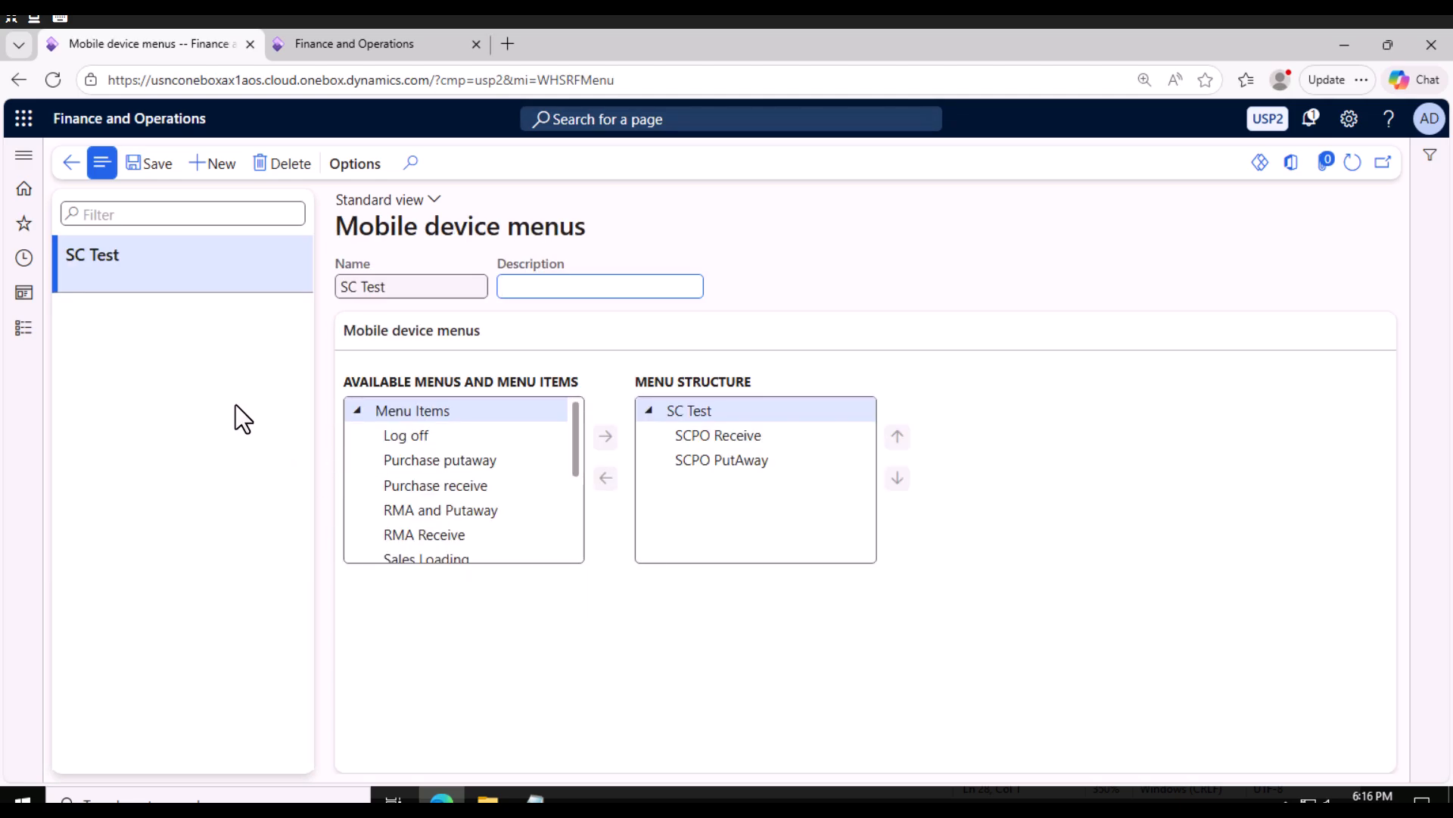
click(709, 434)
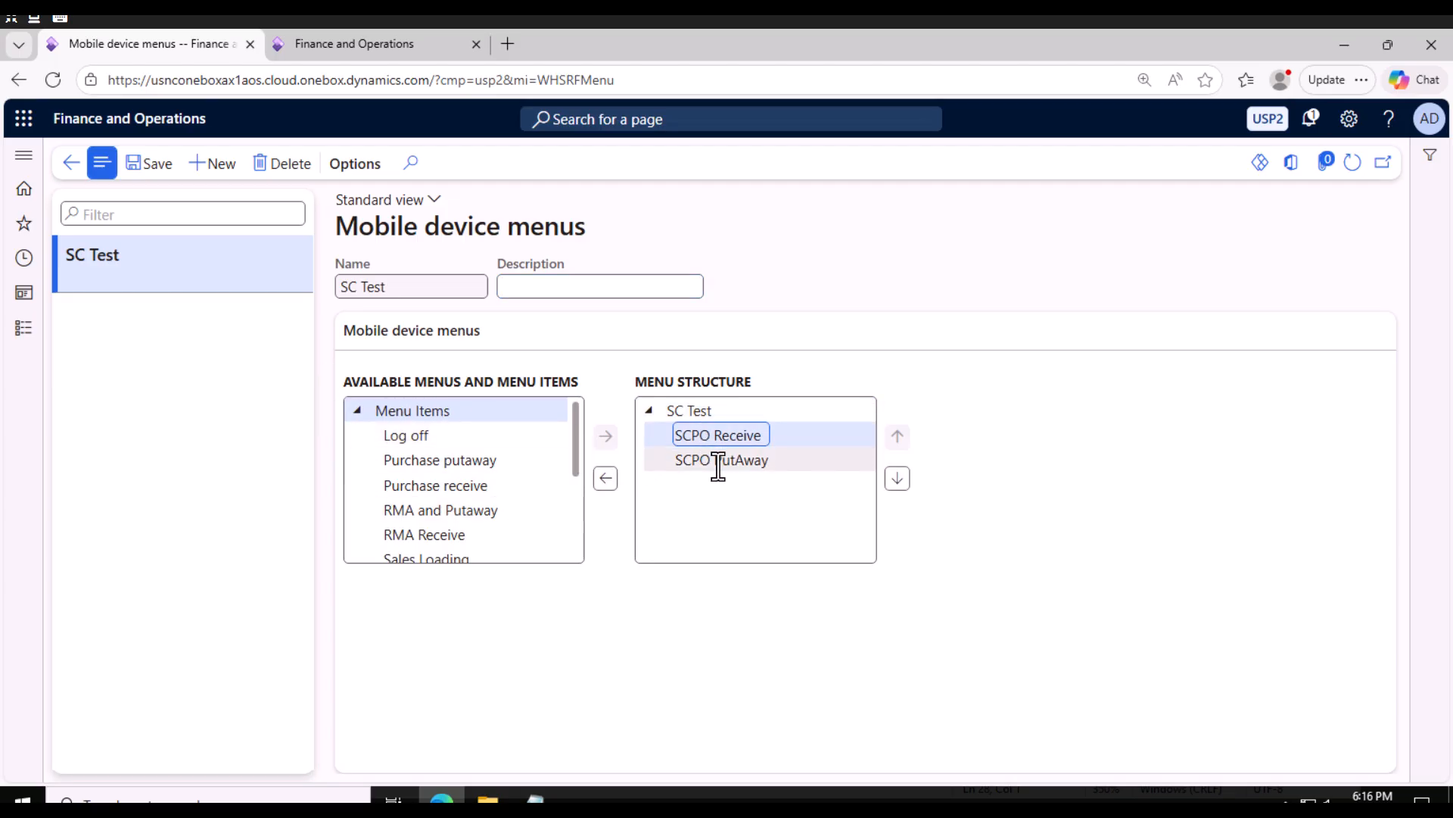
Open the mobile device menu items, select SCPO PutAway, and change its title to PoSS PutAway, then save.
click(24, 328)
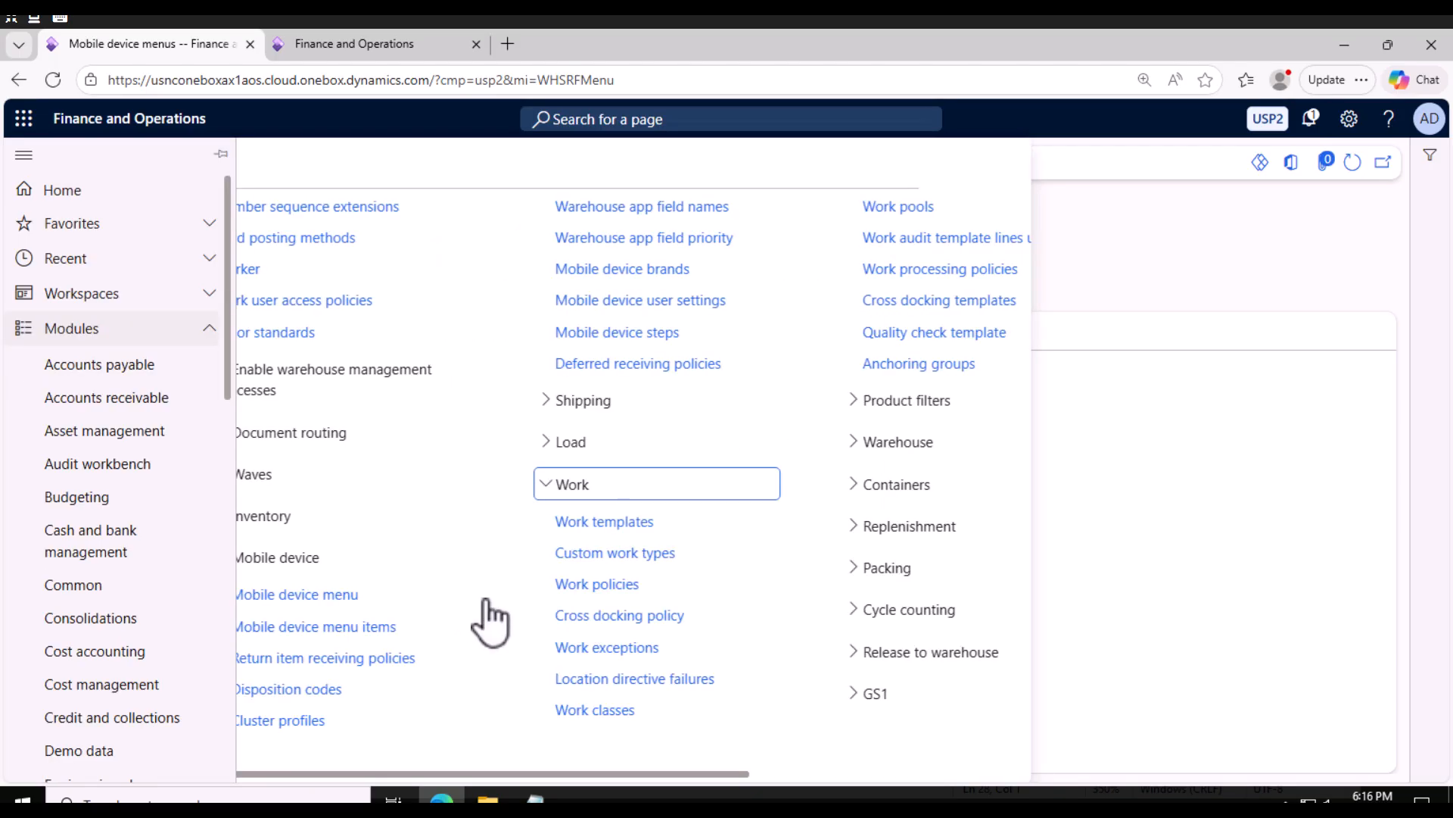
click(683, 598)
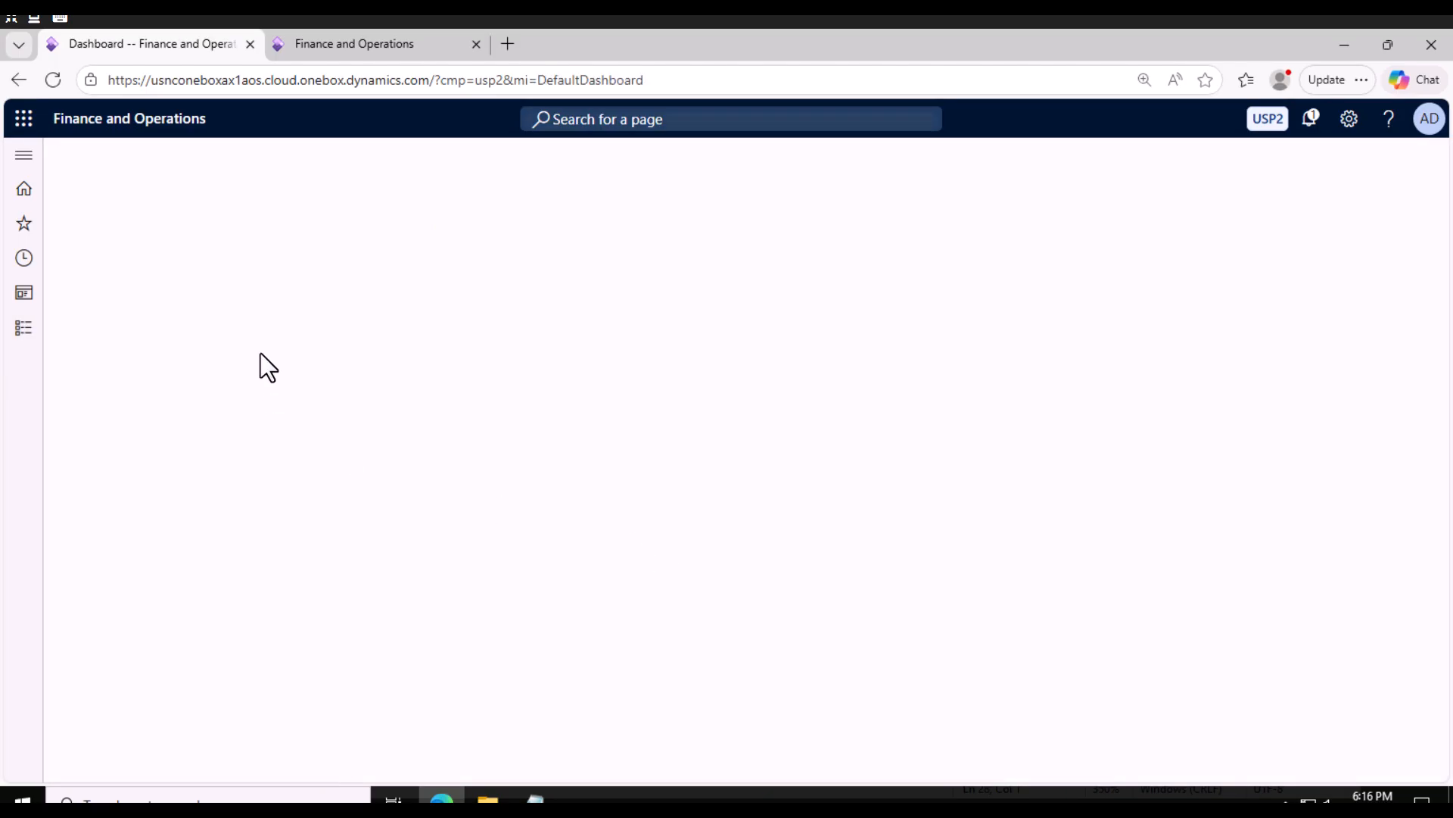
click(141, 433)
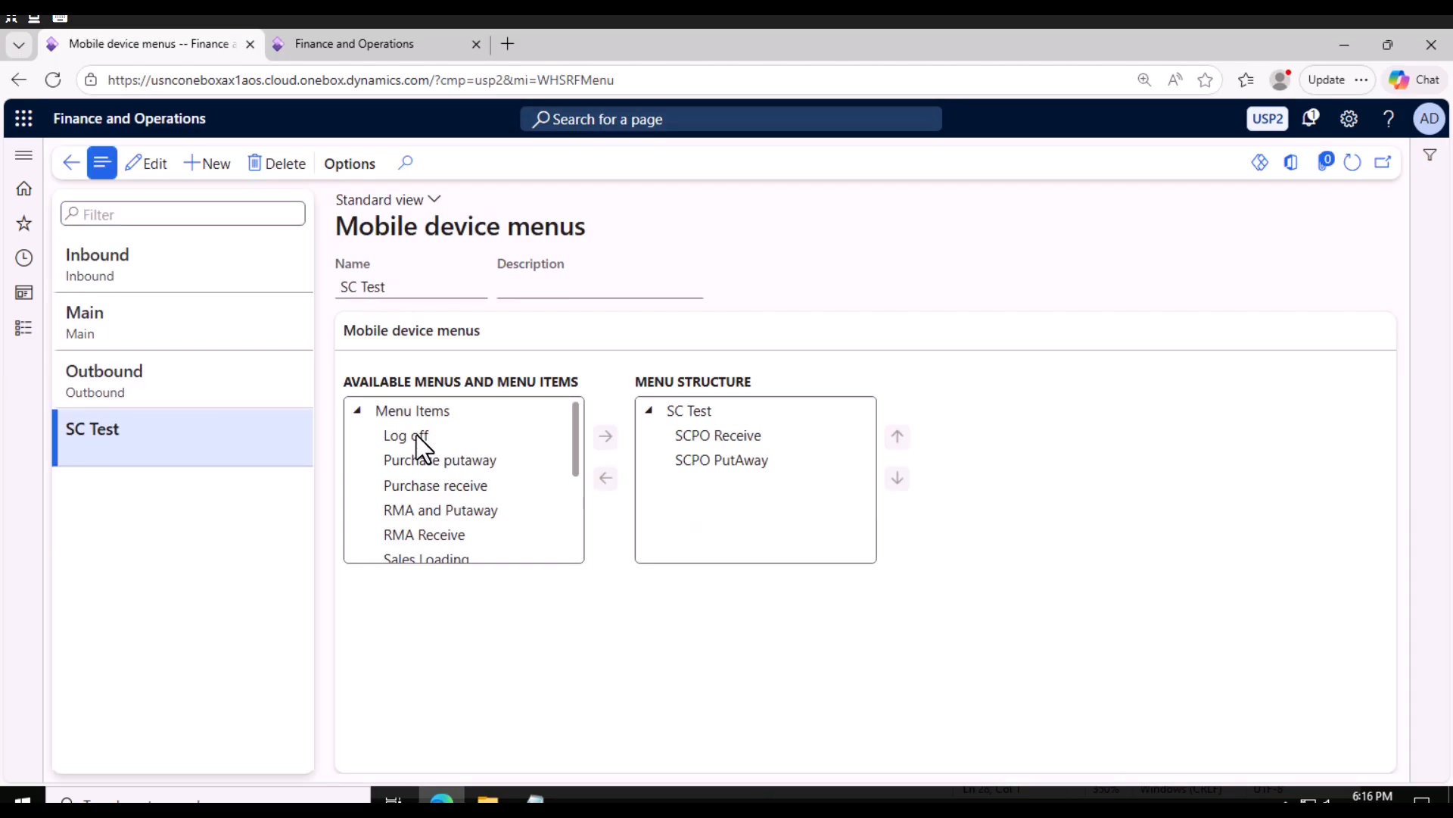
click(24, 333)
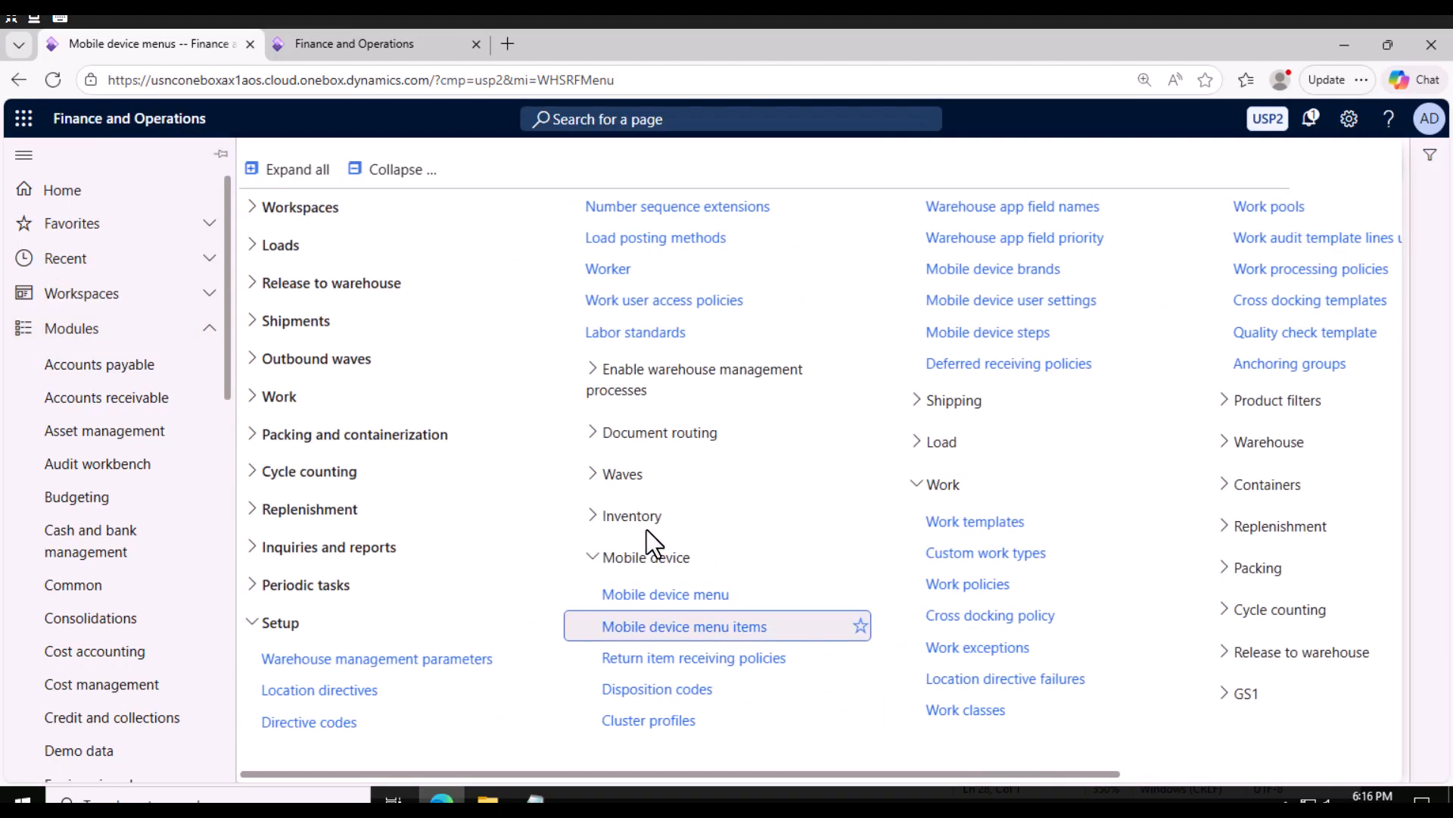
click(692, 628)
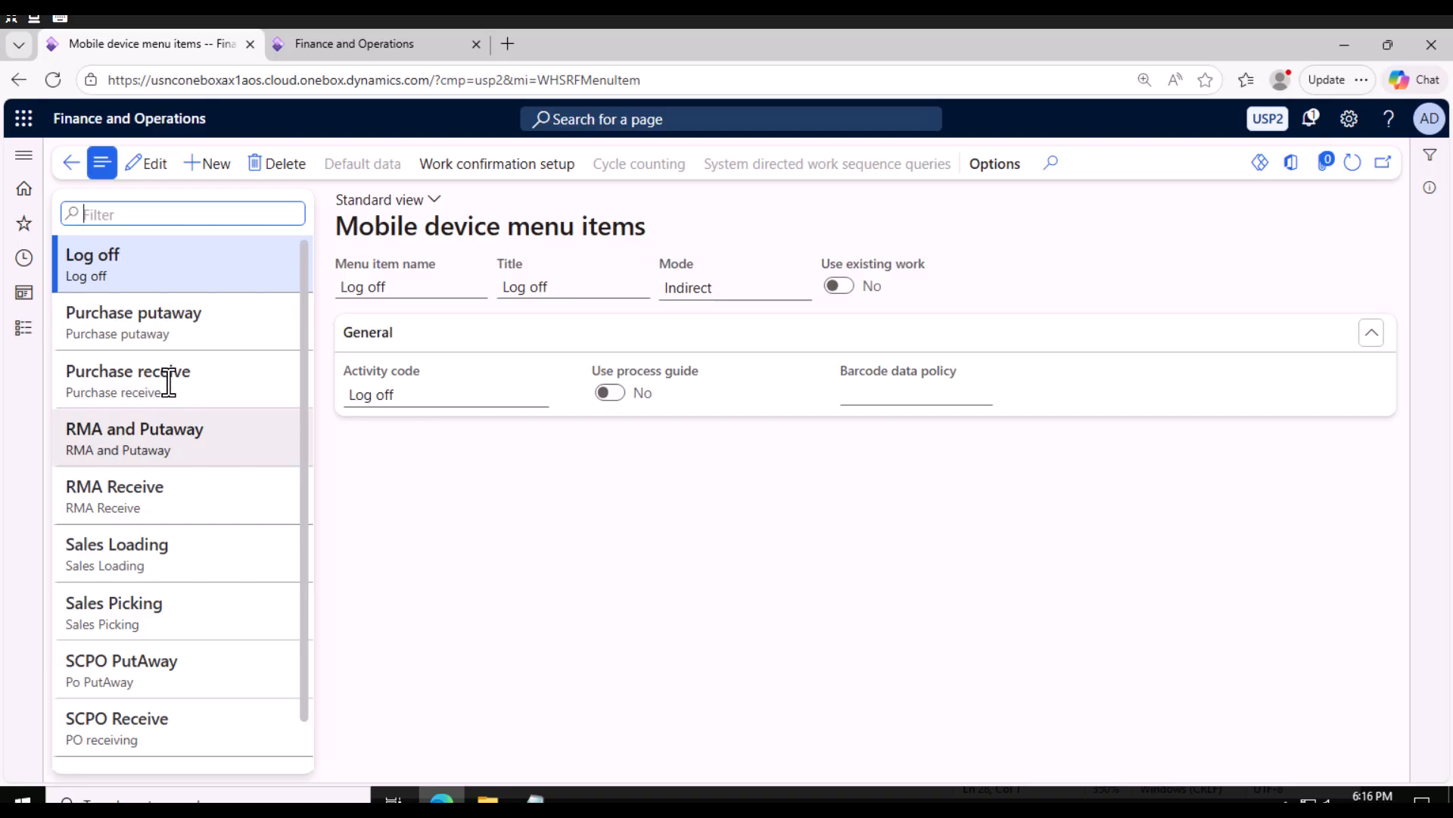
scroll(171, 605, down, 1)
click(169, 638)
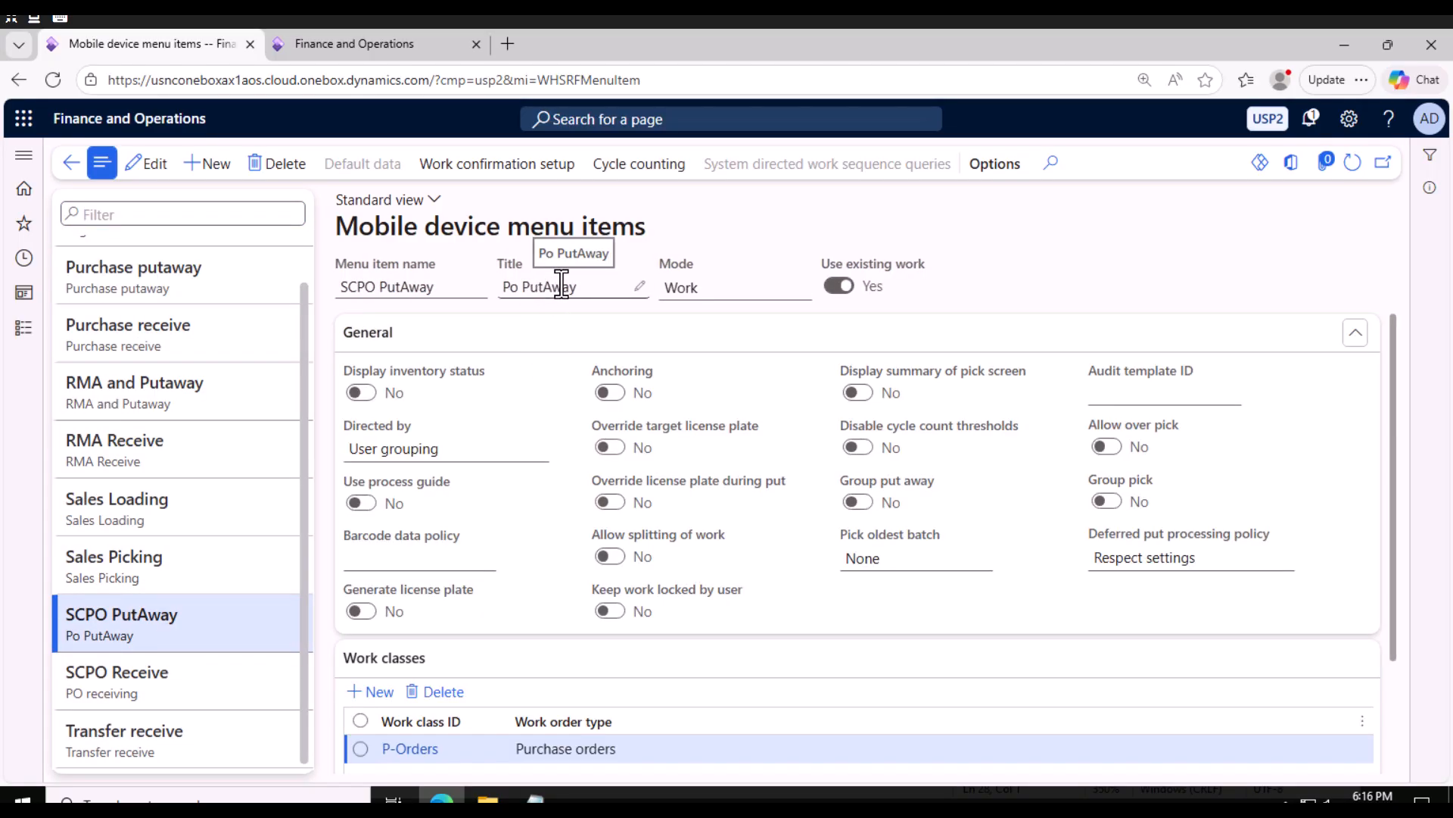
click(637, 284)
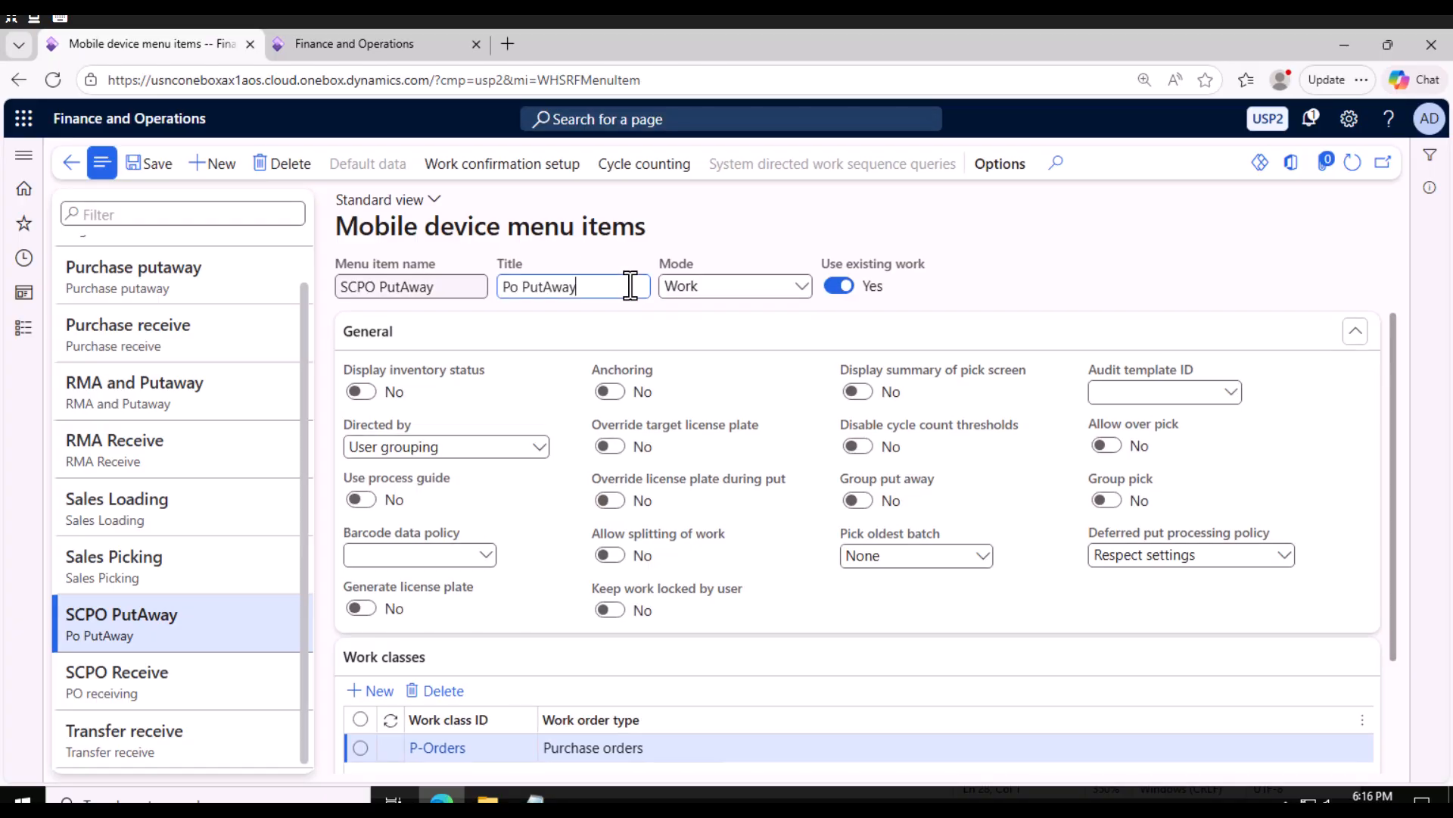
click(522, 288)
text(SS)
click(149, 163)
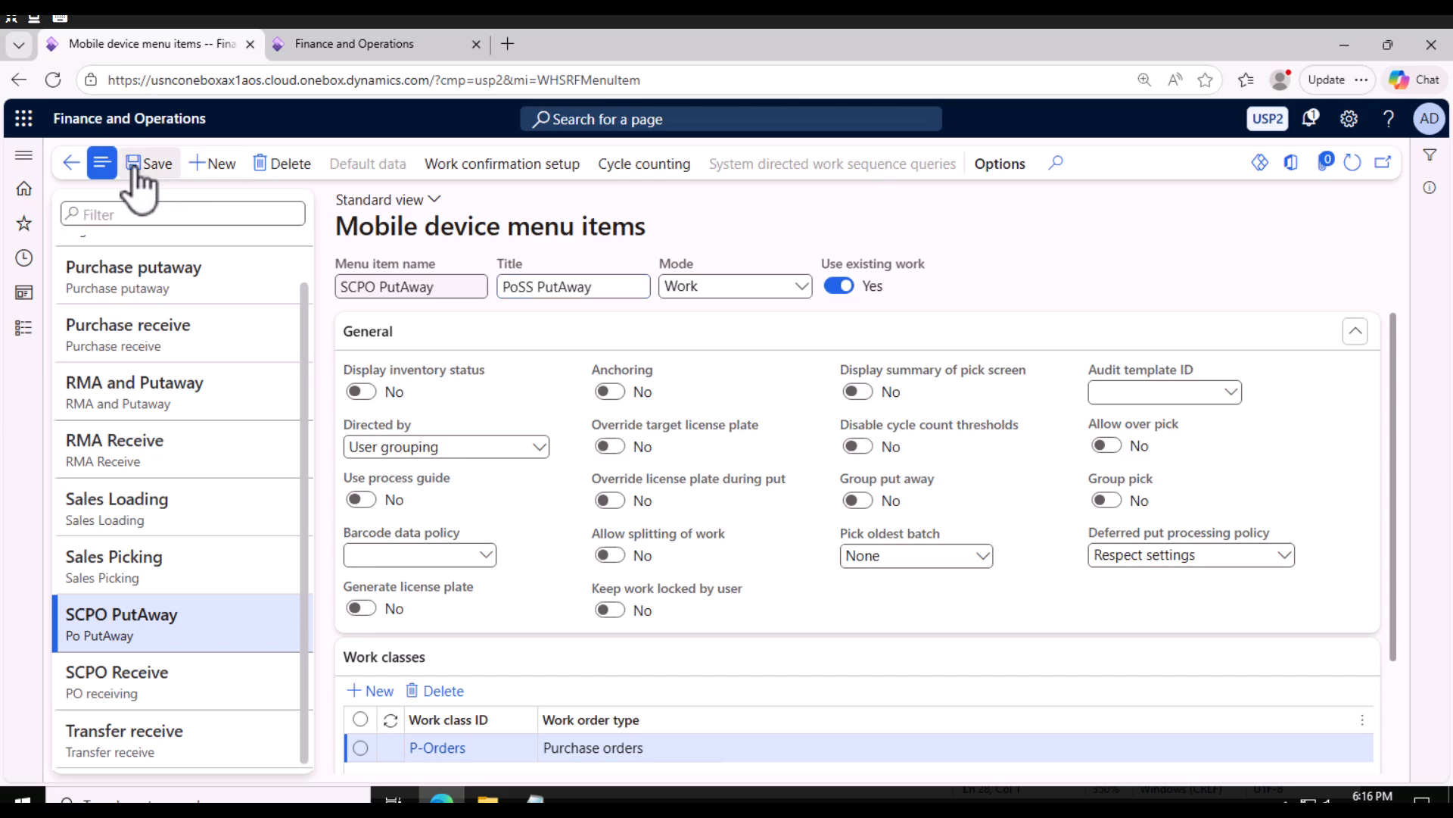
Switch to the warehouse app tab, reload it, and log in with the work user's ID and password to view the menu.
click(362, 38)
key(F5)
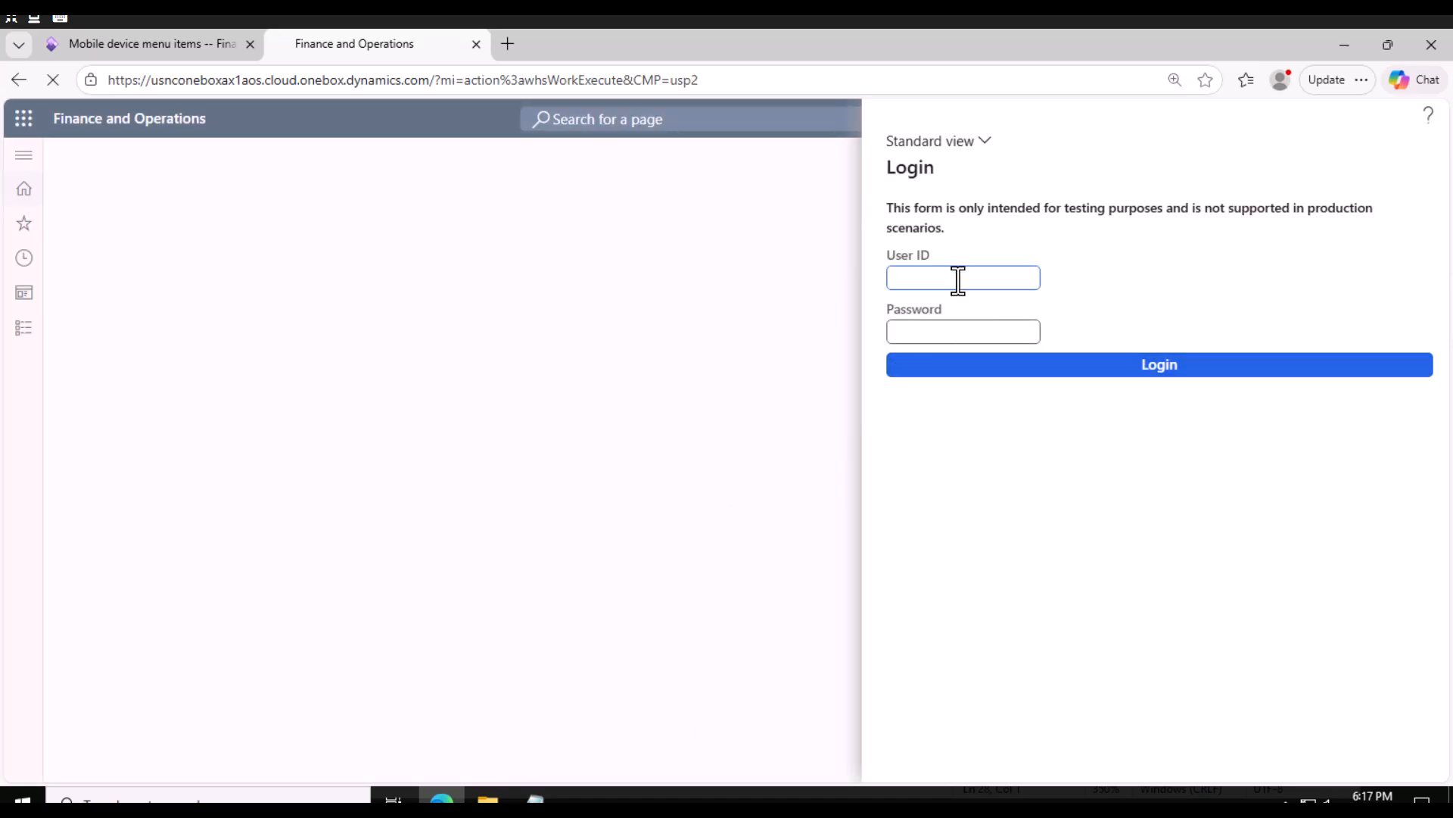
click(908, 327)
text(••••)
click(1006, 371)
click(1154, 637)
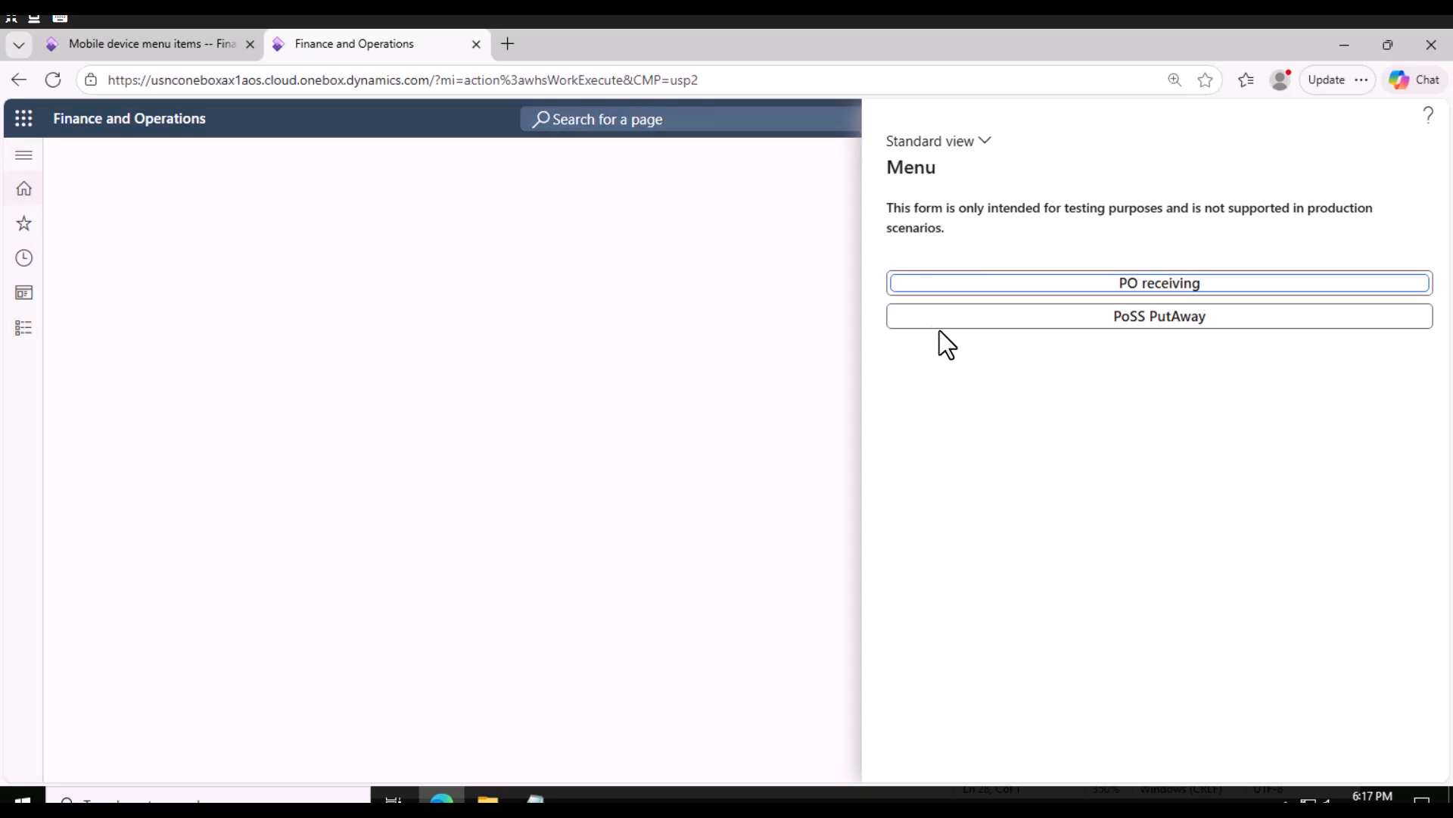
Return to the menu items tab and select the SCPO PutAway item's title text for editing.
click(152, 45)
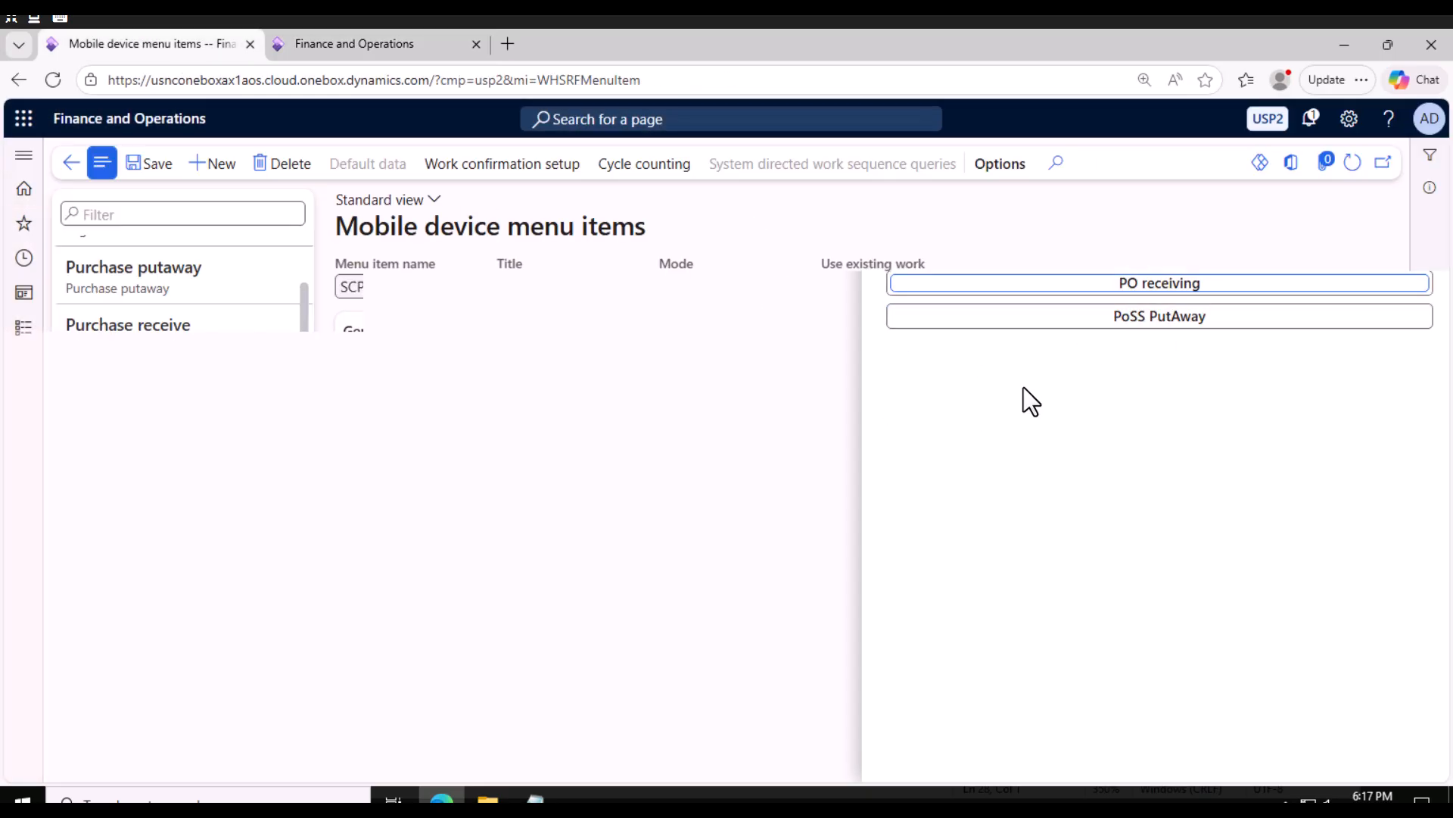
click(535, 288)
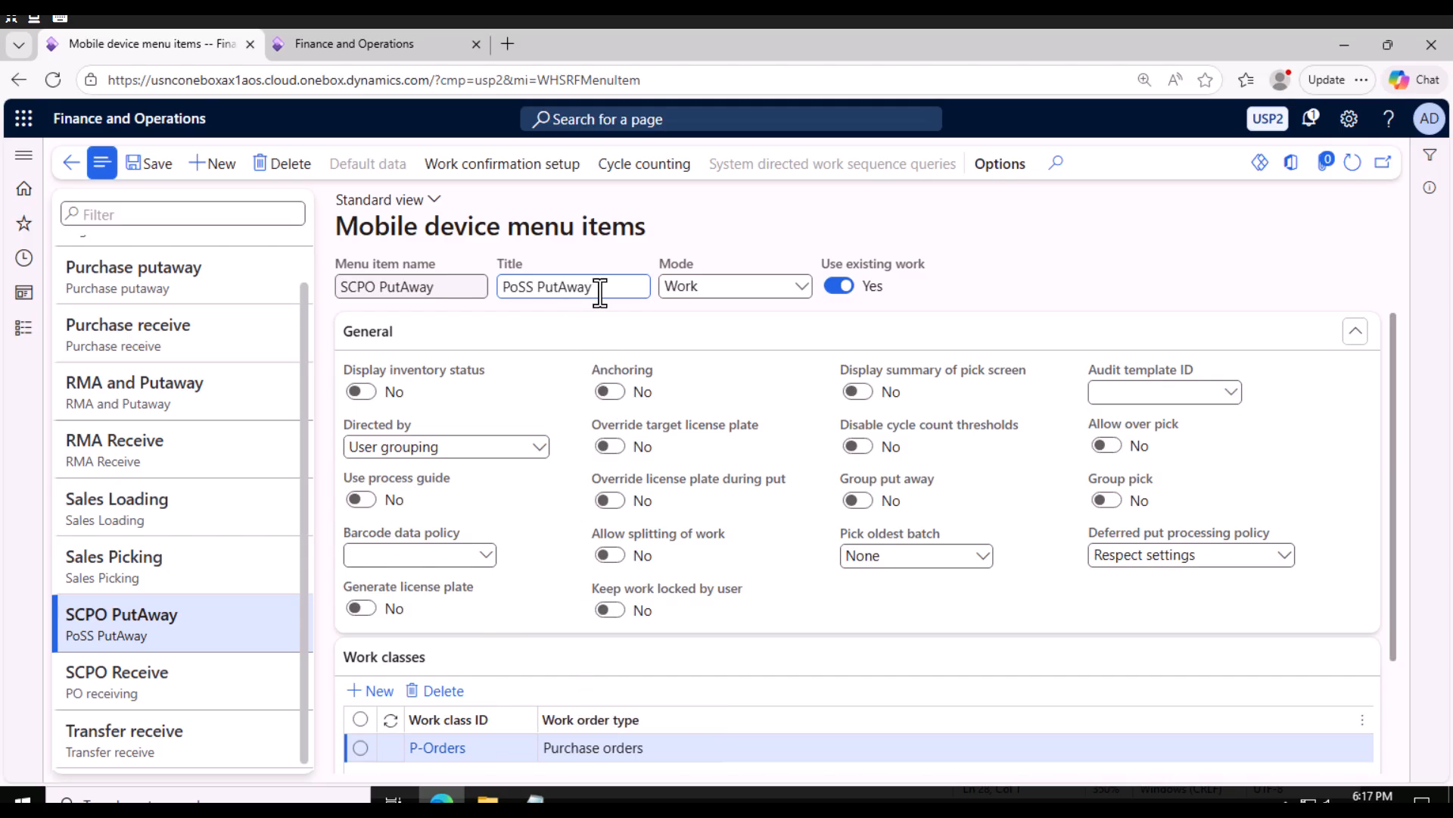
triple_click(503, 286)
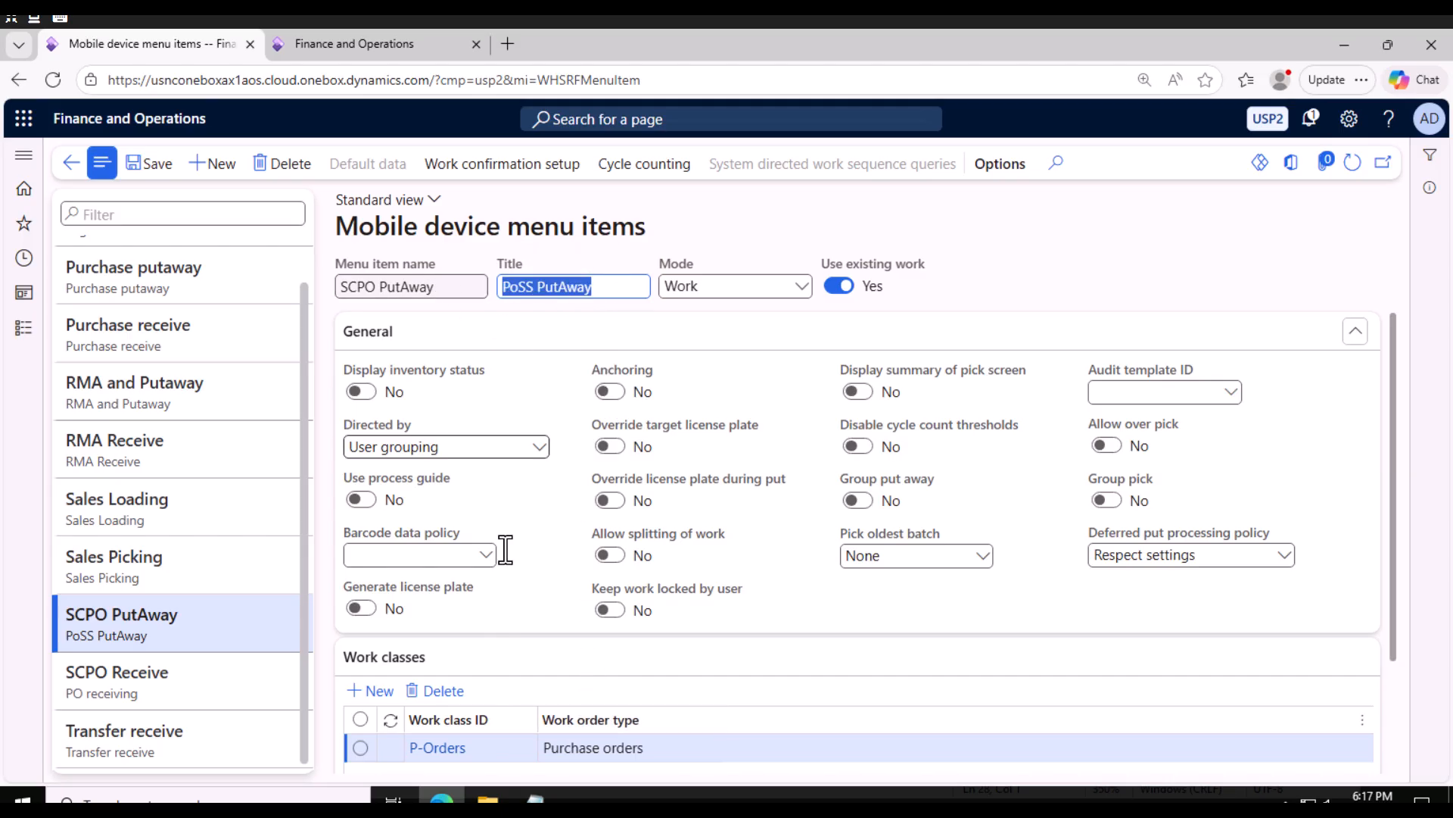